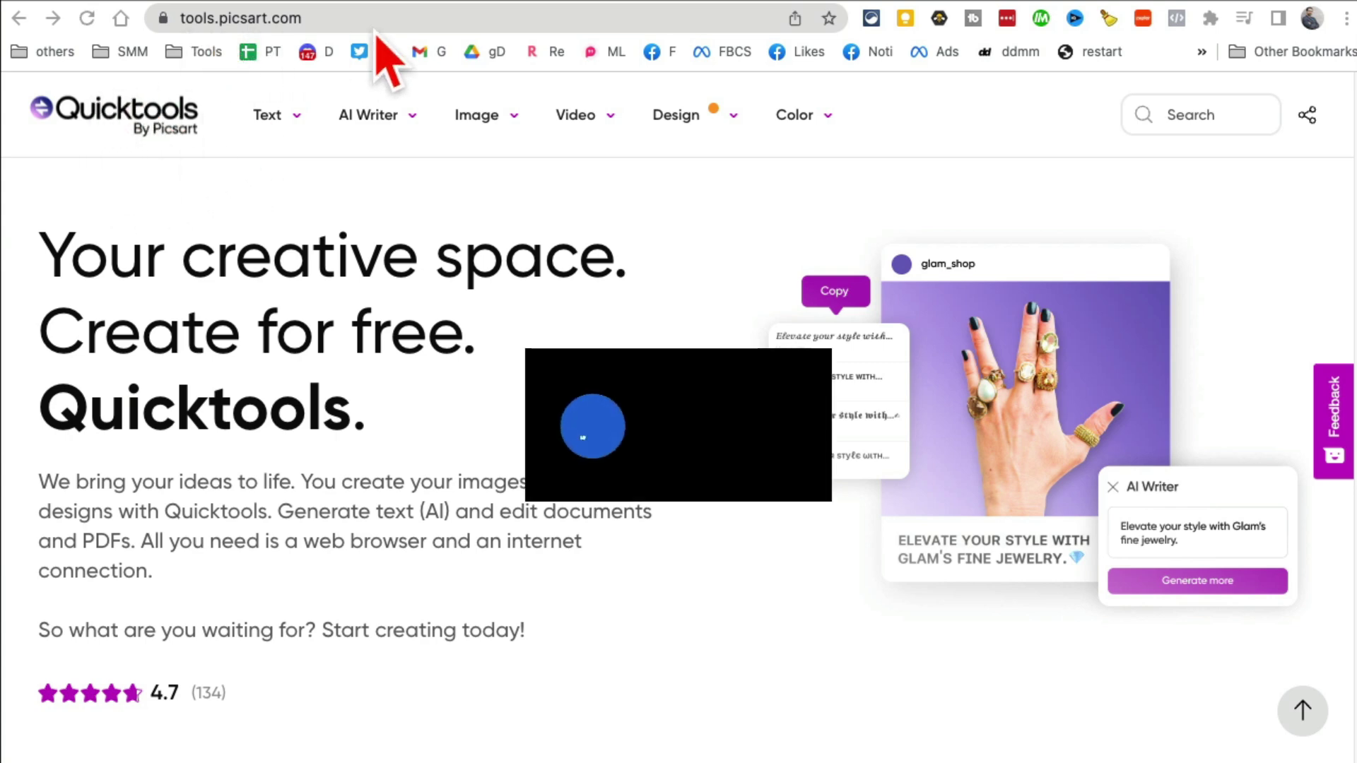
- Select the current web address in Chrome's address bar
left_click(328, 21)
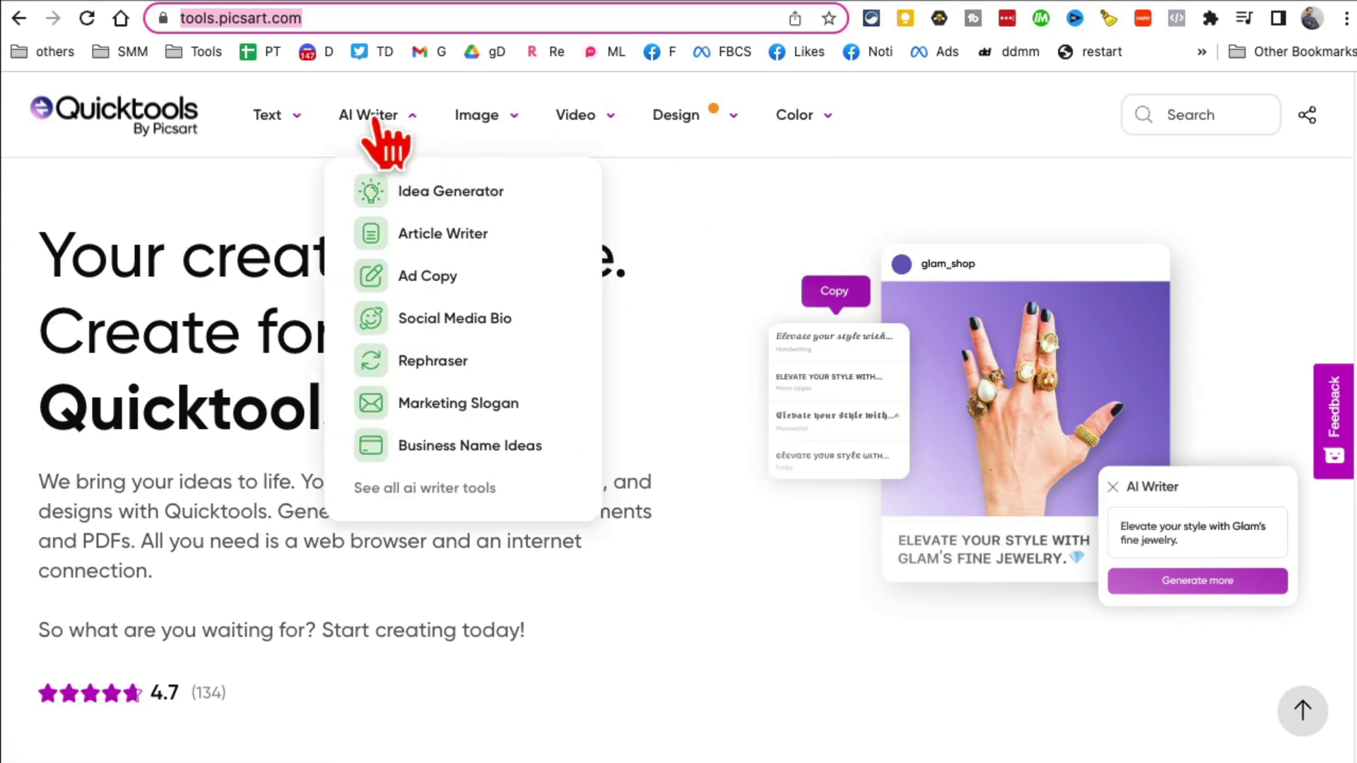
mouse_move(376, 114)
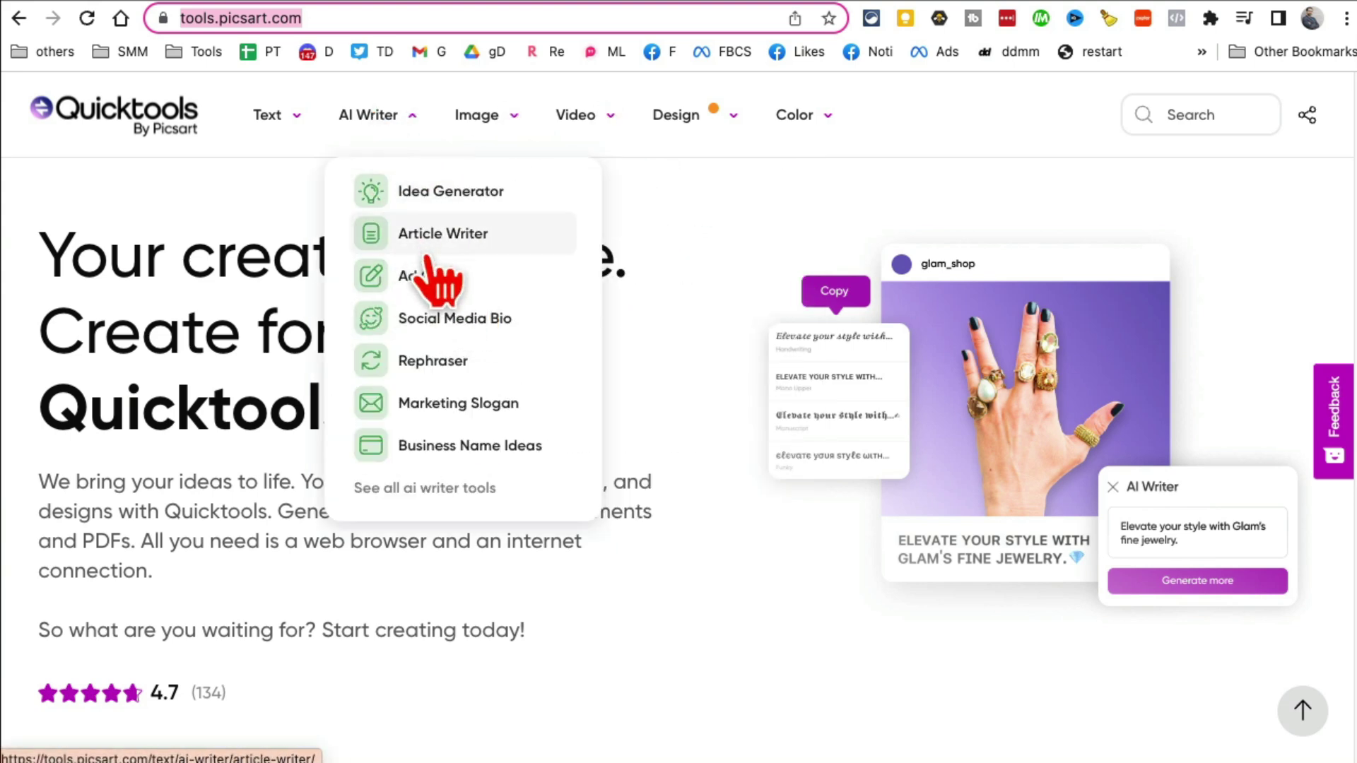
- Open the Ad Copy generator form and enter LED TV as the brand name
left_click(450, 274)
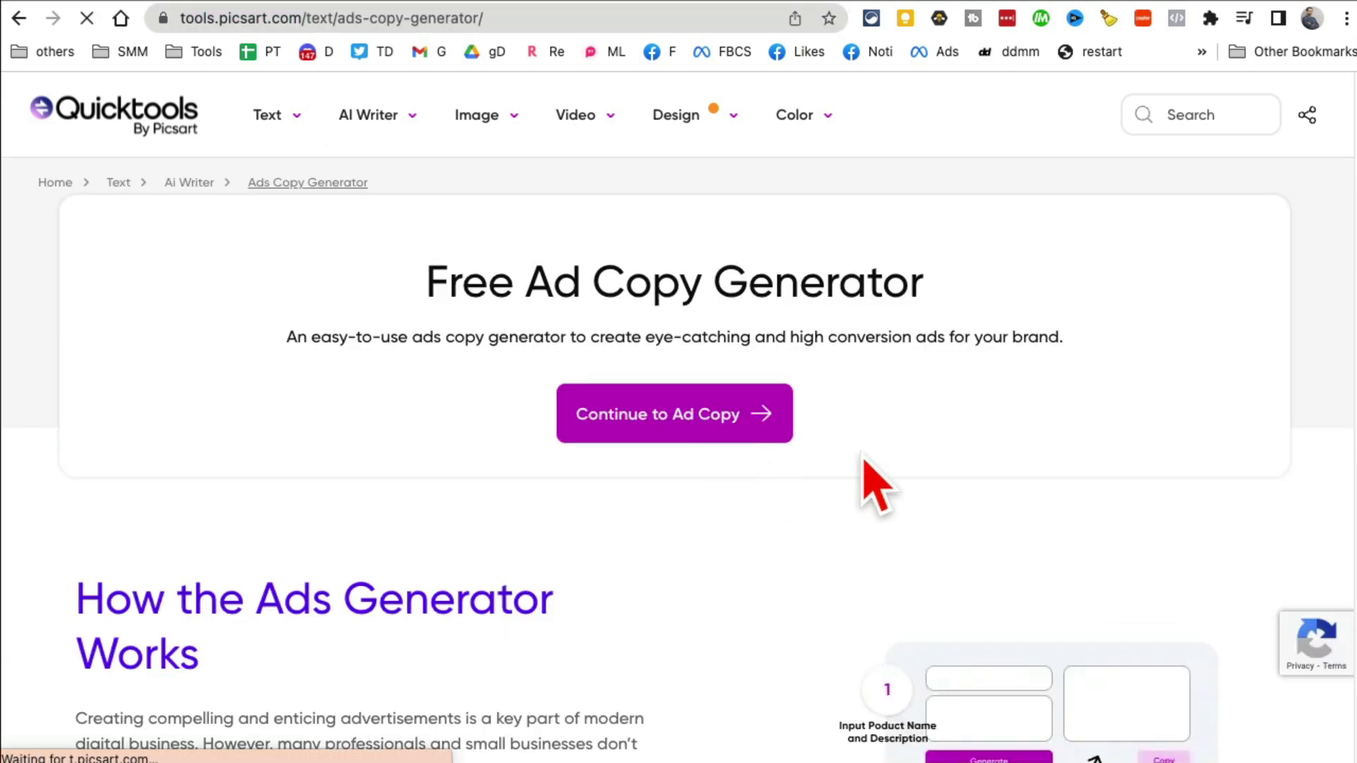
left_click(684, 419)
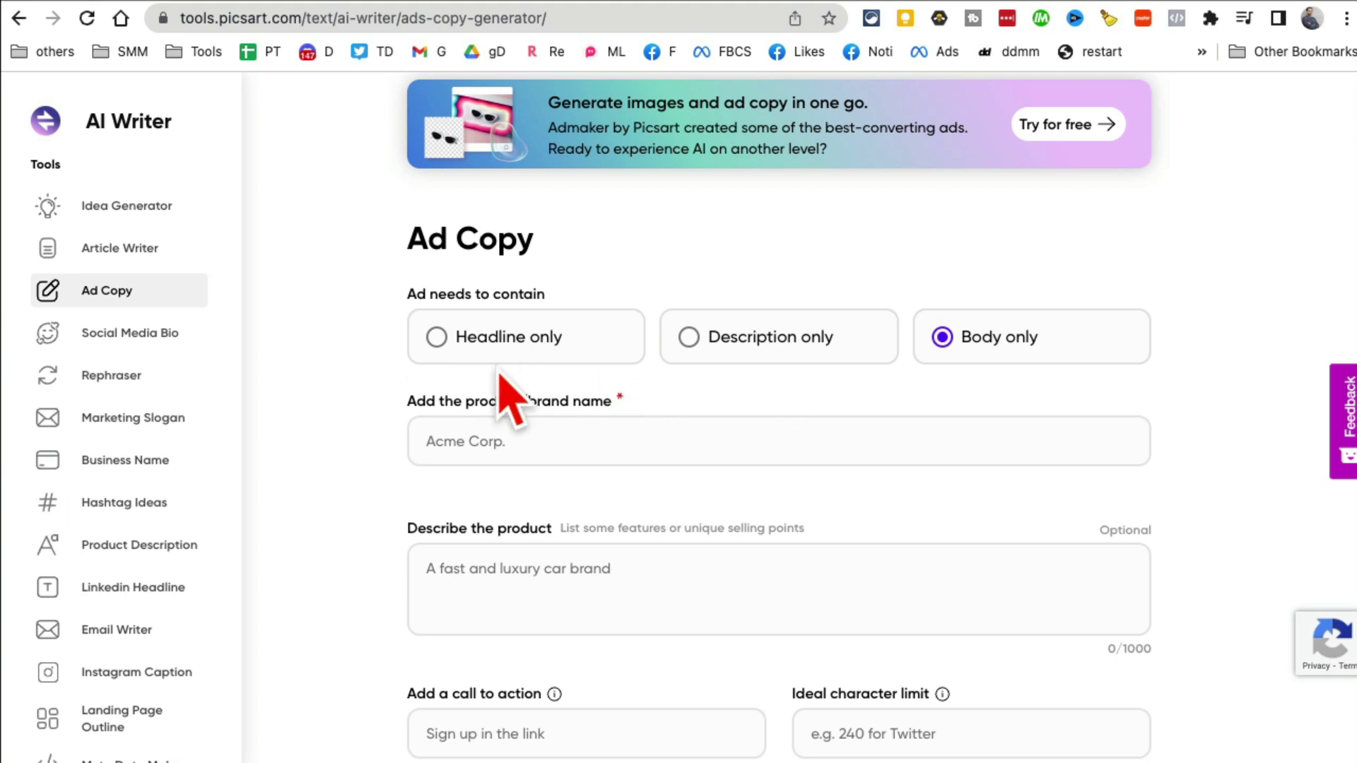
left_click(656, 433)
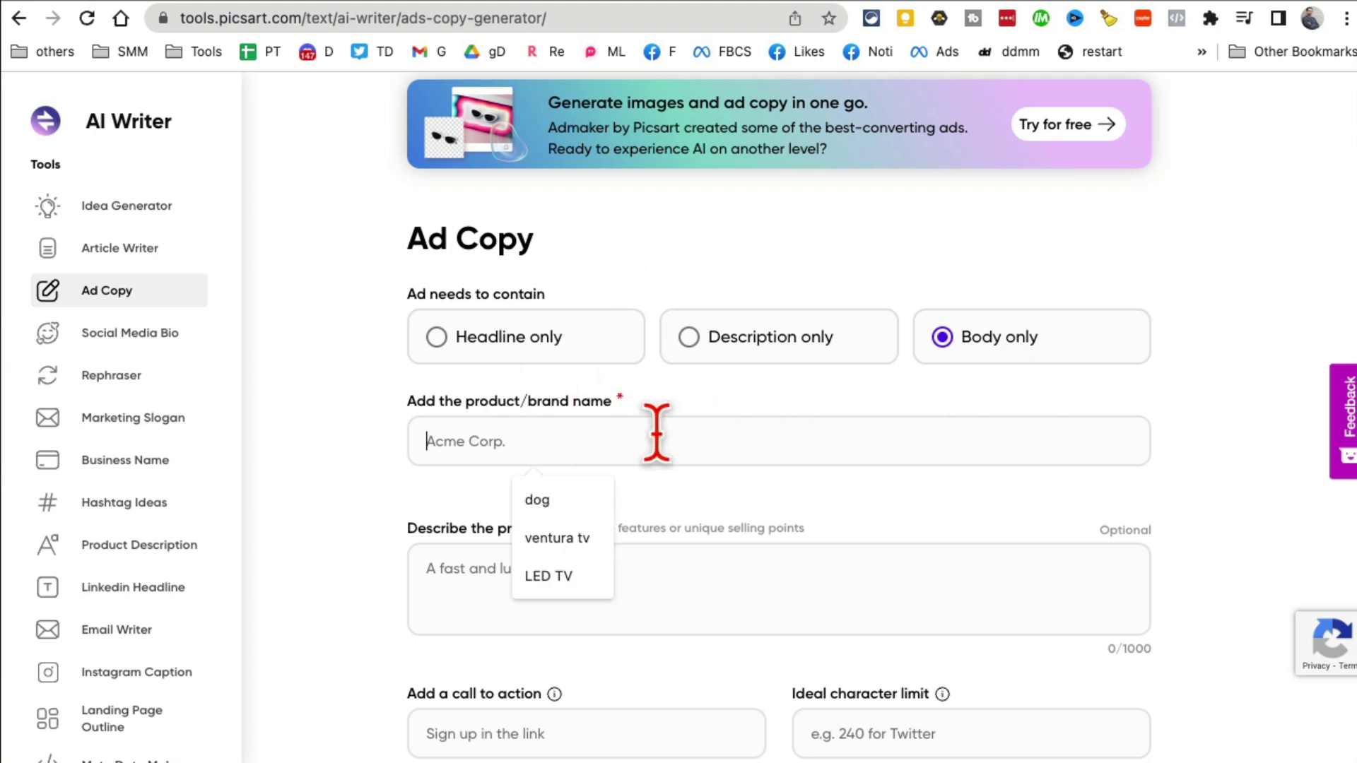
left_click(595, 576)
scroll(707, 516, "down", 1)
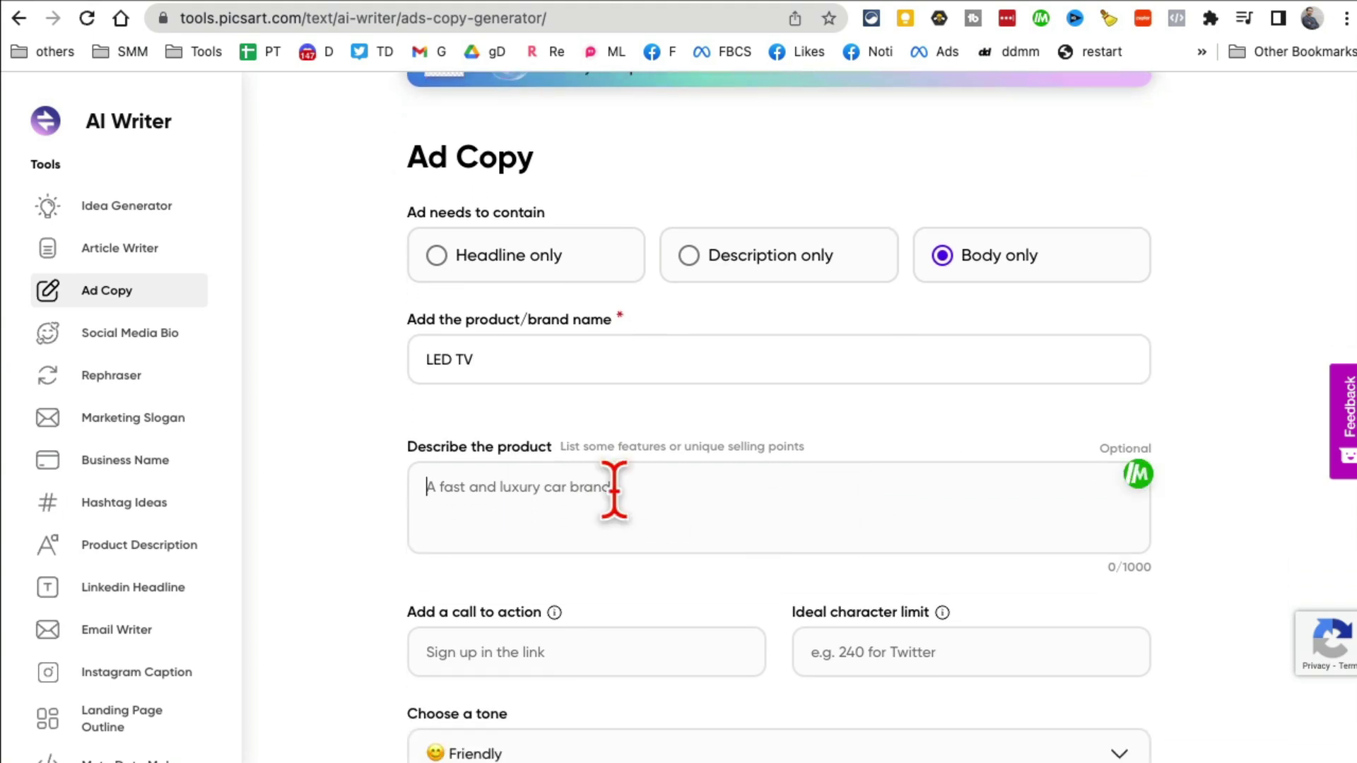
- Write the LED TV product description in the Ad Copy form
left_click(614, 490)
type("5")
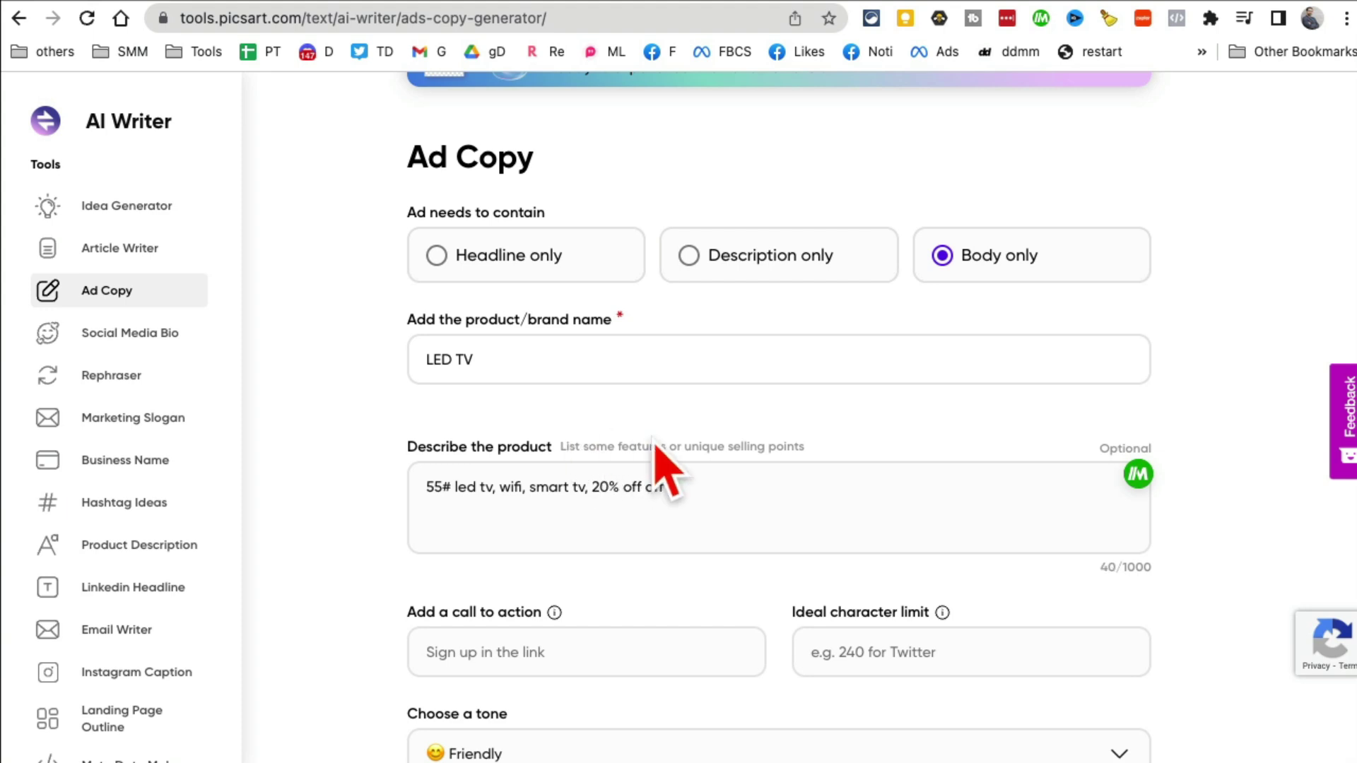
left_click(692, 510)
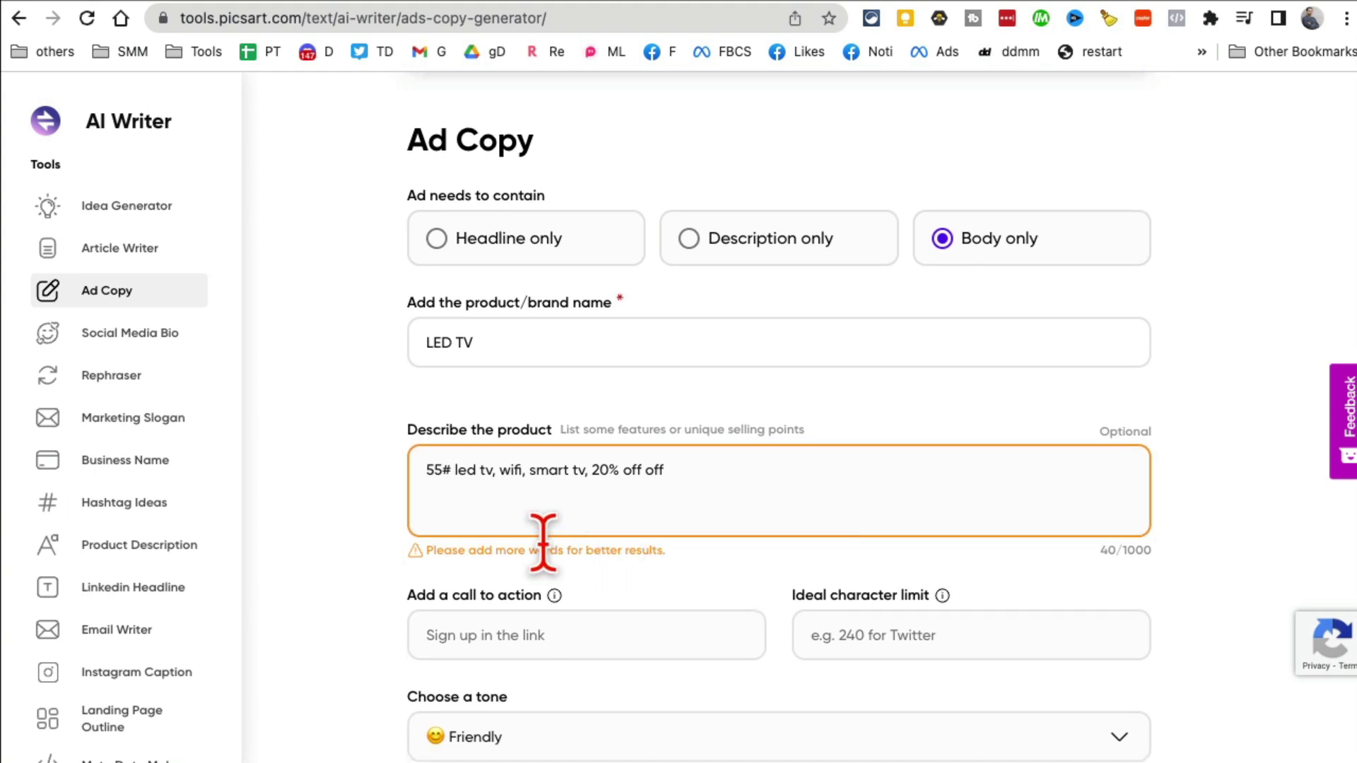
scroll(690, 509, "down", 1)
scroll(707, 464, "down", 1)
scroll(726, 463, "down", 2)
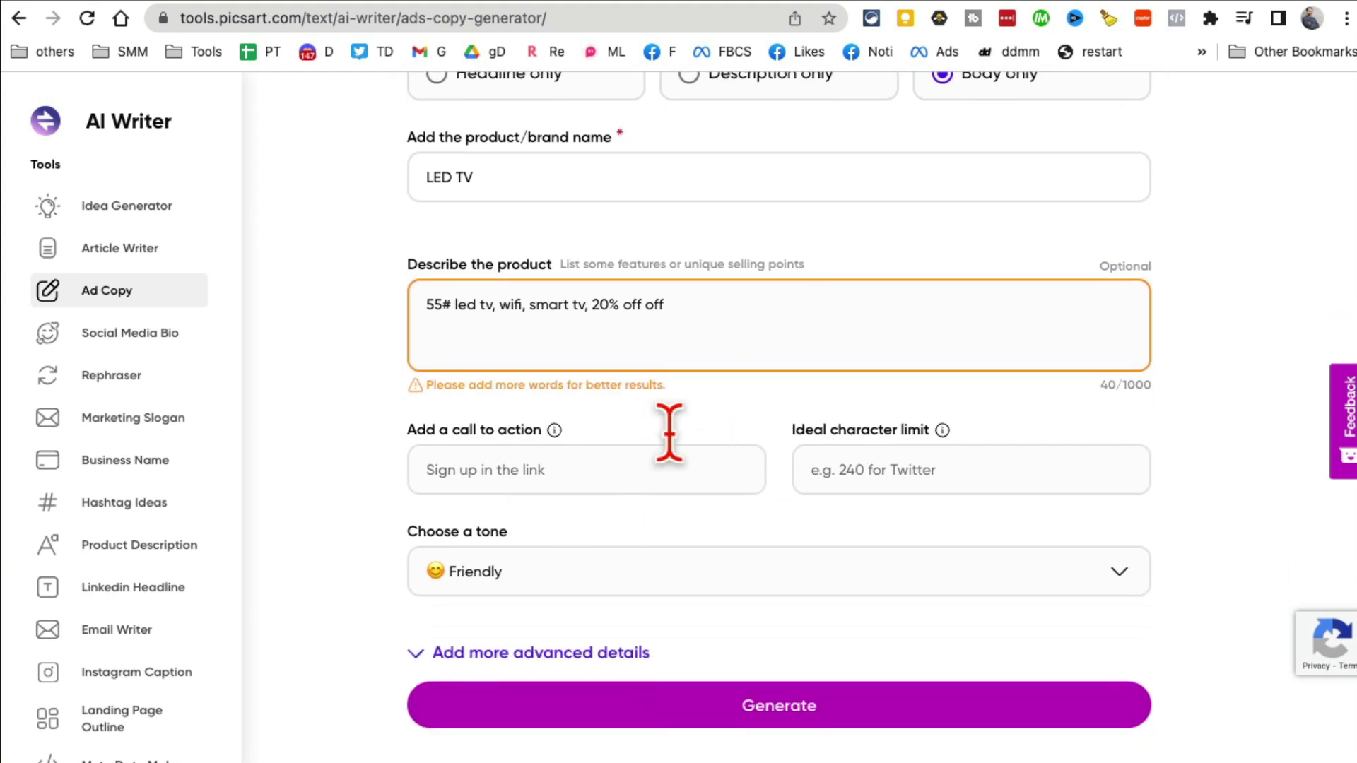
- Set the call to action to 'buy now', a 100-character limit and Friendly tone
left_click(598, 472)
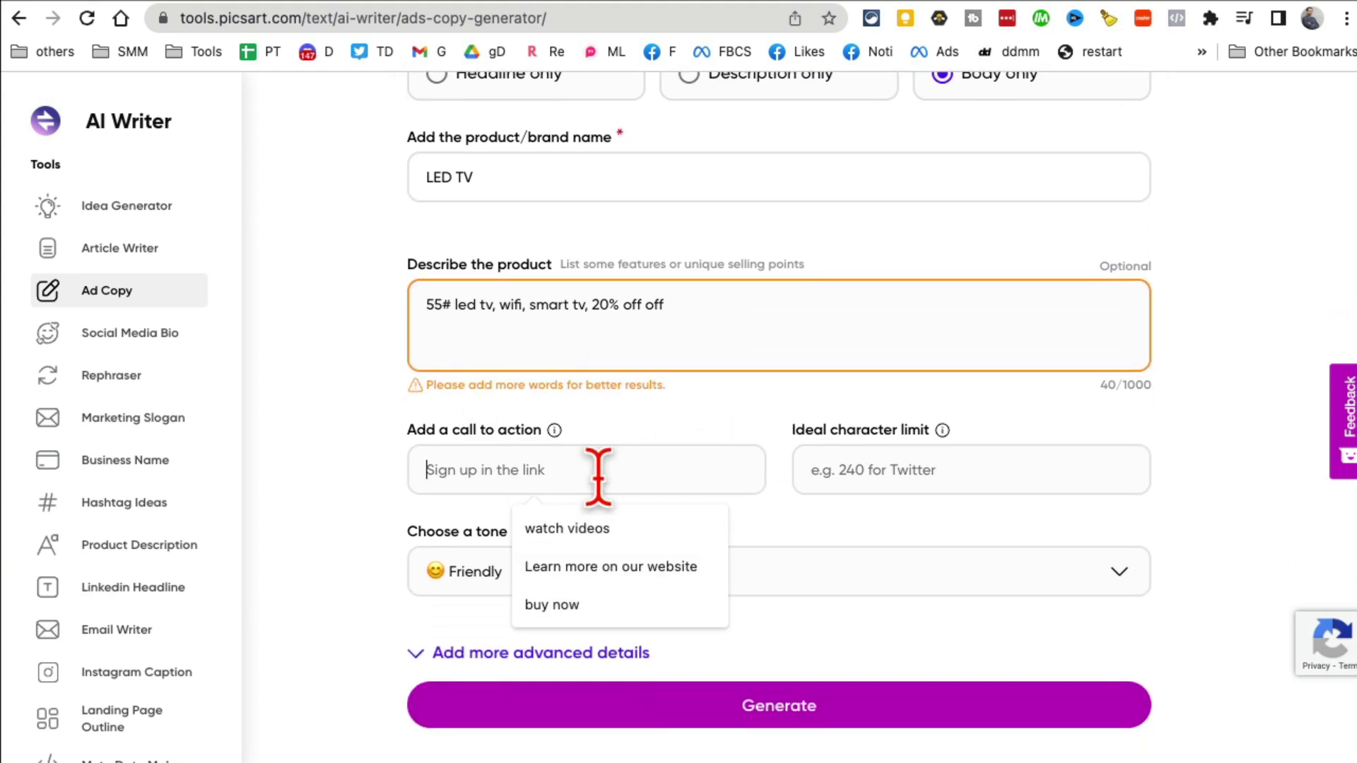
left_click(576, 608)
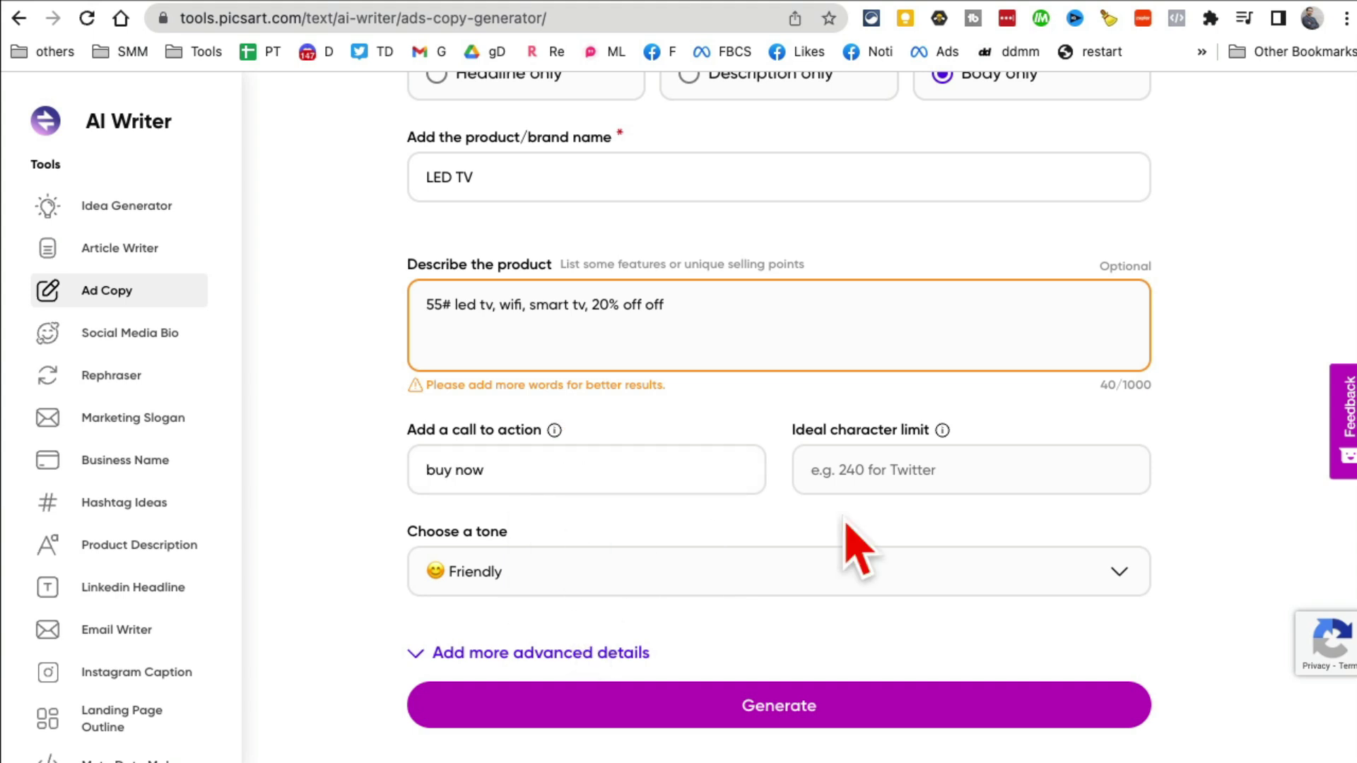
left_click(883, 472)
type("100")
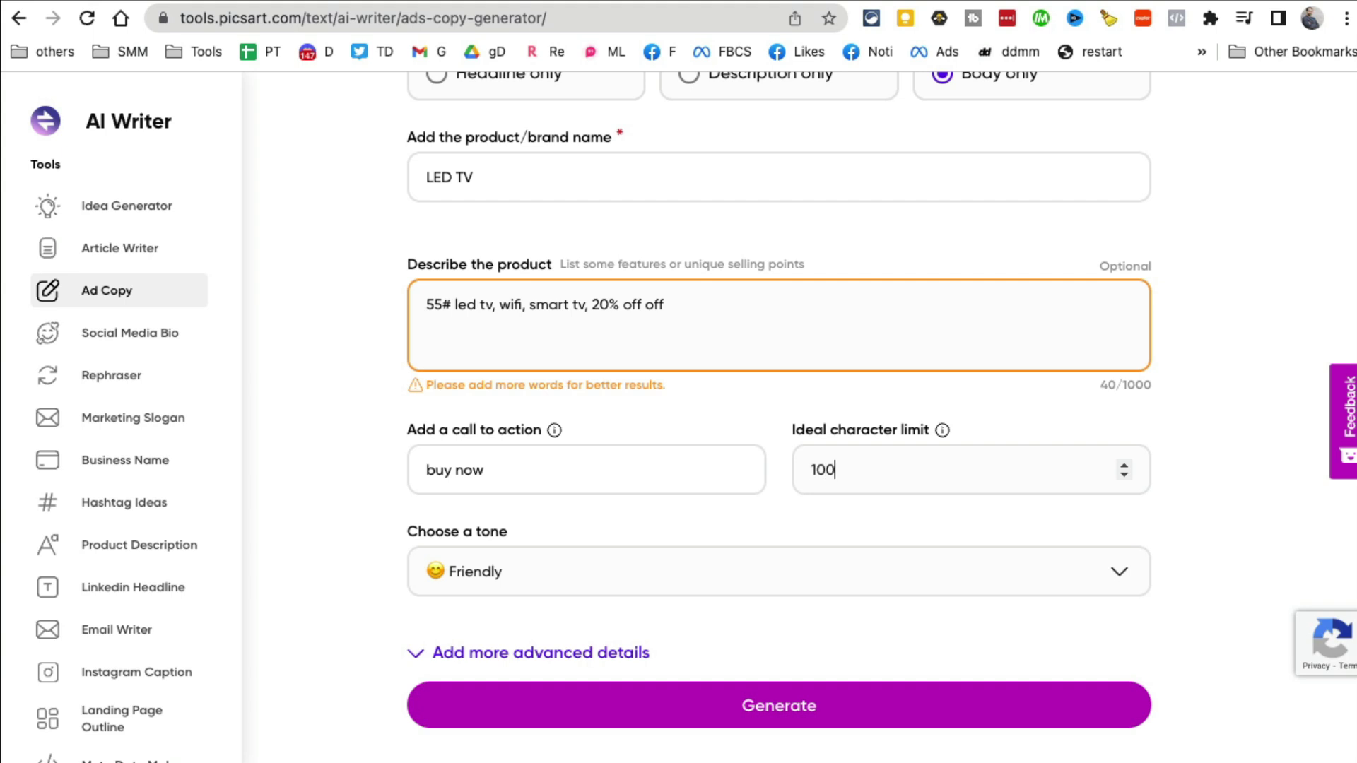
left_click(583, 576)
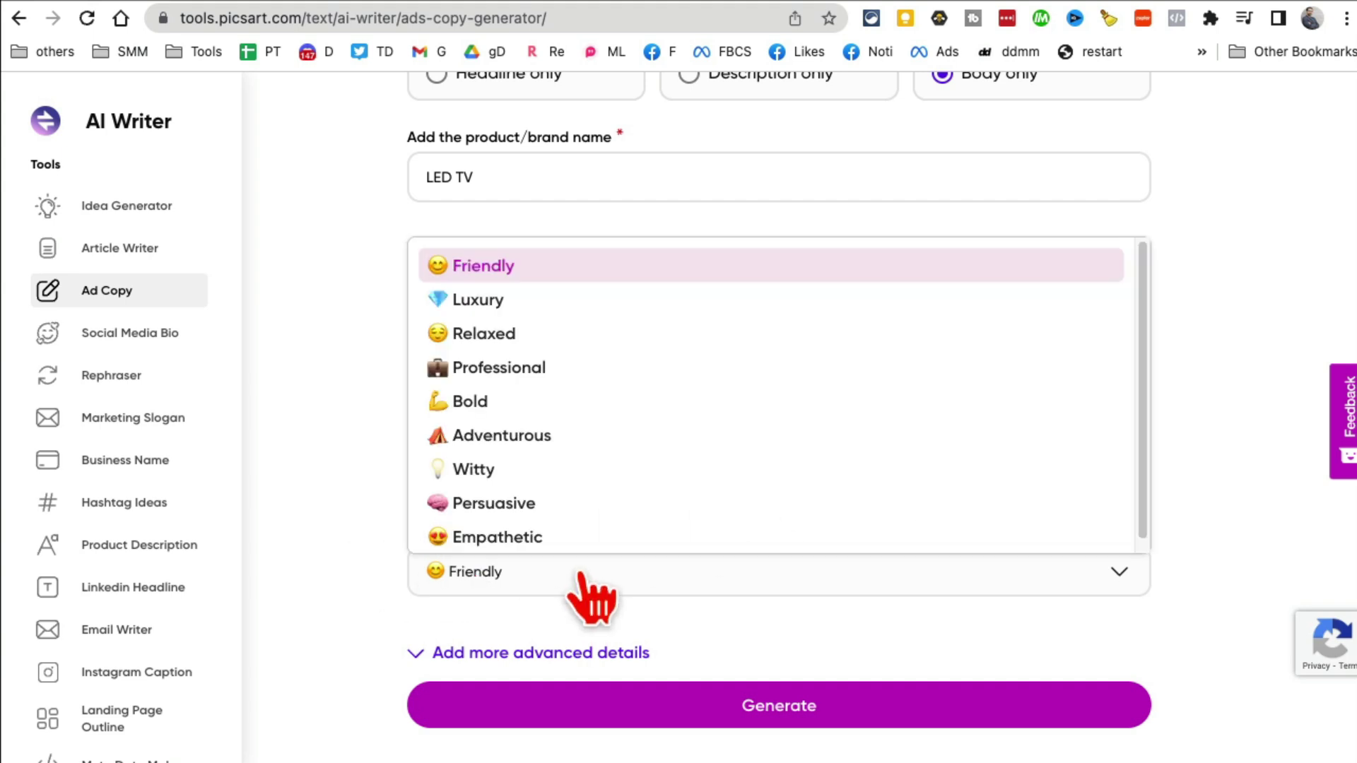
left_click(545, 272)
- Show the advanced ad details, then hide them again
left_click(523, 651)
scroll(820, 474, "down", 4)
left_click(533, 351)
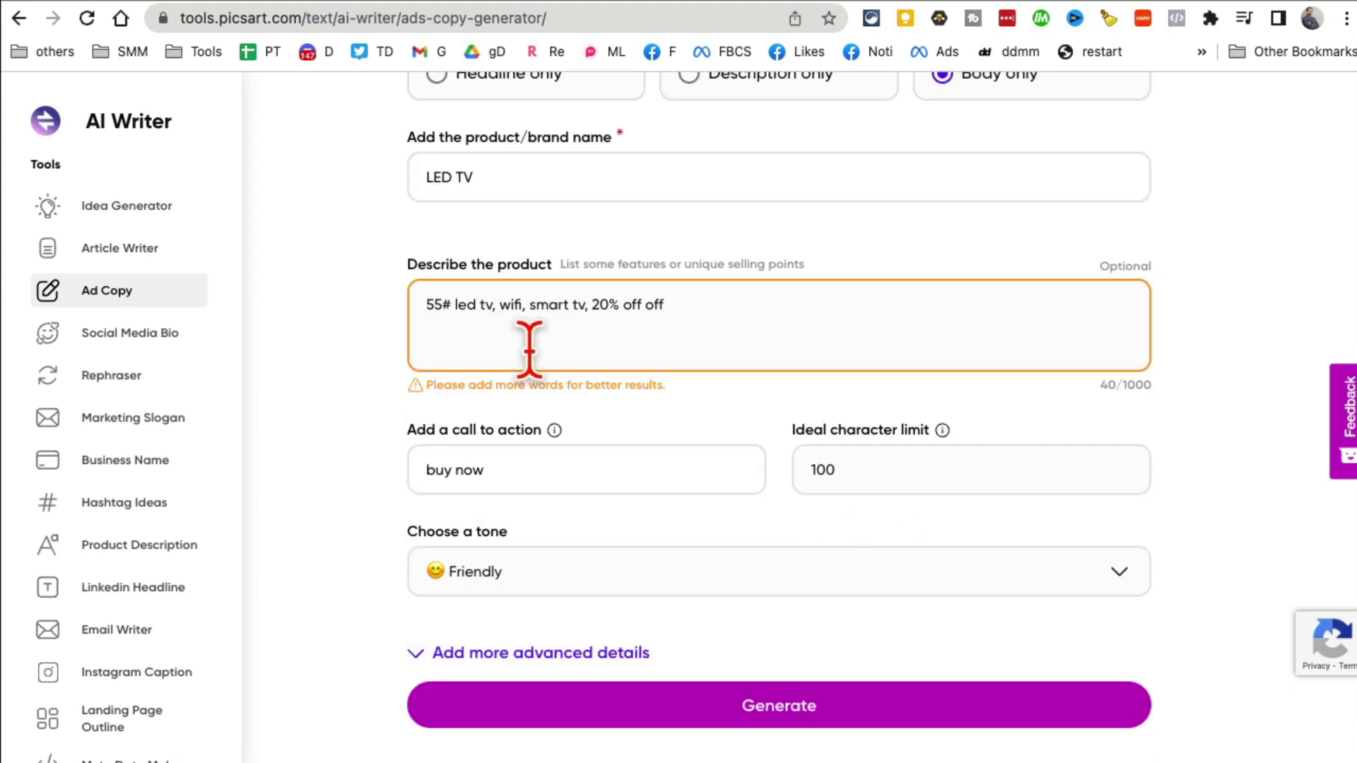
- Generate the LED TV ad copy and highlight each of the three results to review them
left_click(776, 696)
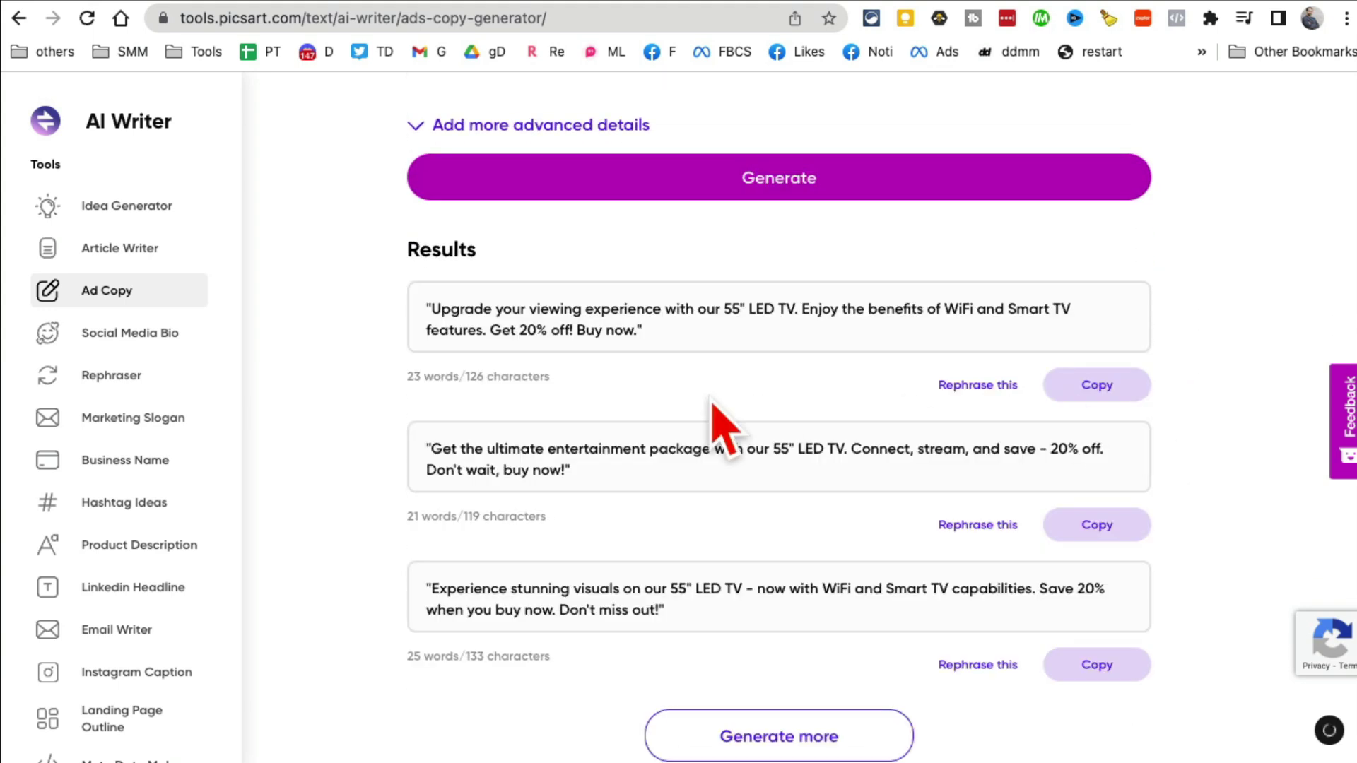
left_click_drag(703, 332, 388, 319)
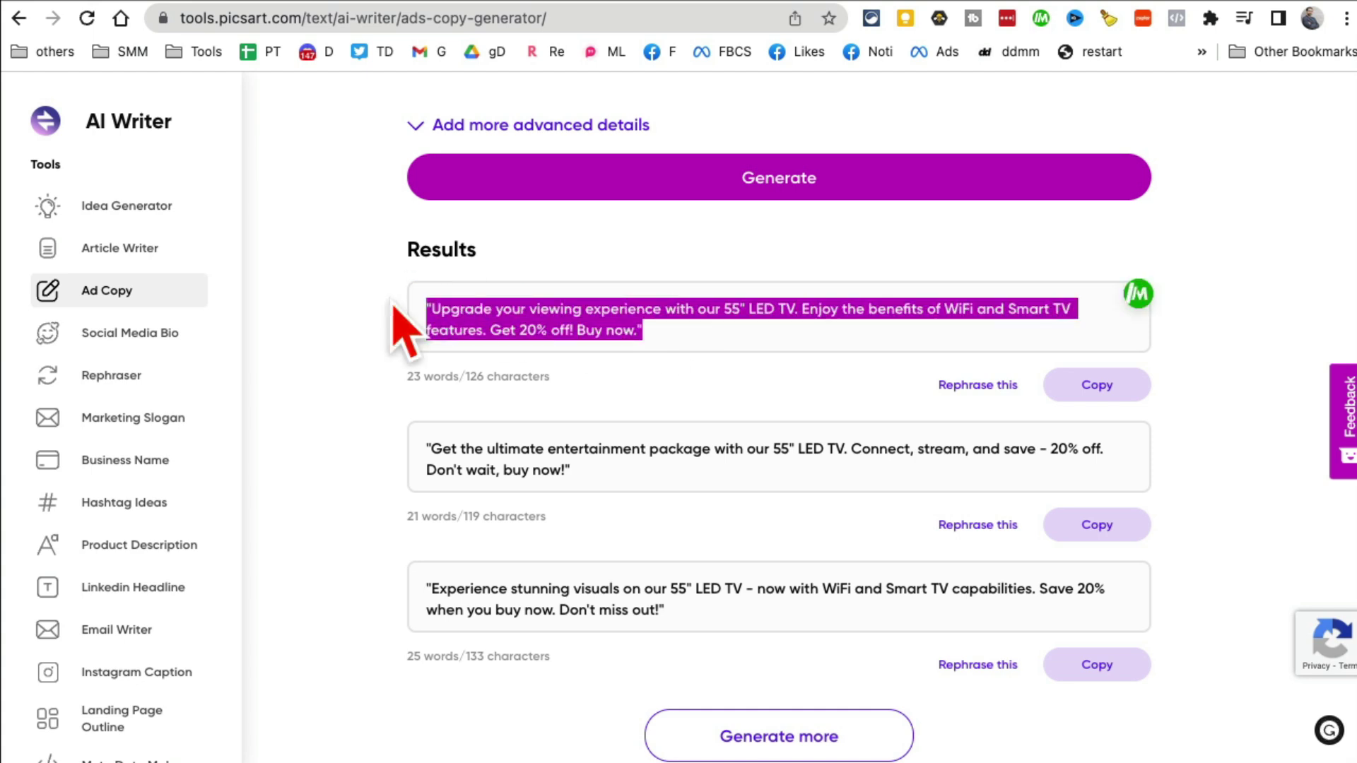
left_click_drag(583, 470, 364, 456)
mouse_move(668, 609)
left_mouse_down()
mouse_move(563, 636)
mouse_move(409, 622)
left_mouse_up()
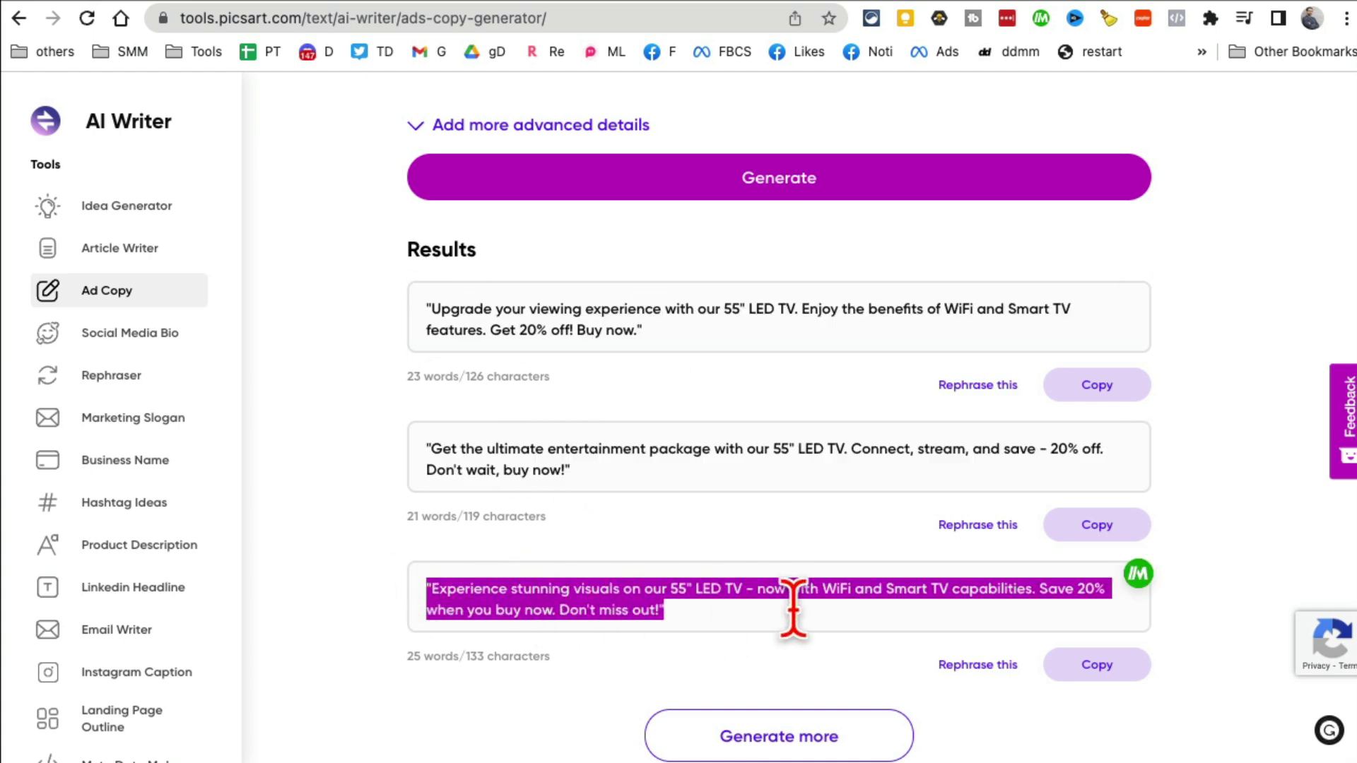
left_click(857, 619)
triple_click(645, 597)
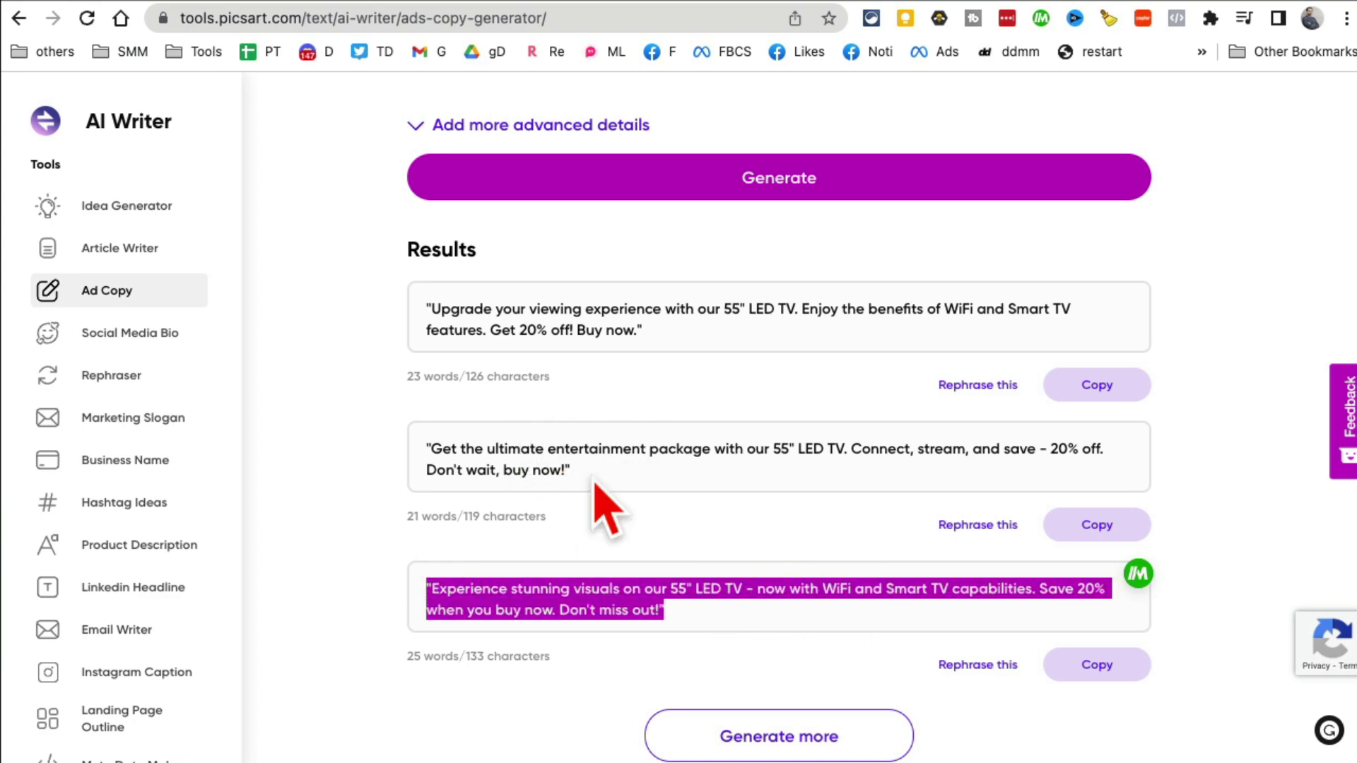
- Scroll back up to the top of the filled Ad Copy form
scroll(645, 479, "up", 10)
scroll(654, 484, "down", 10)
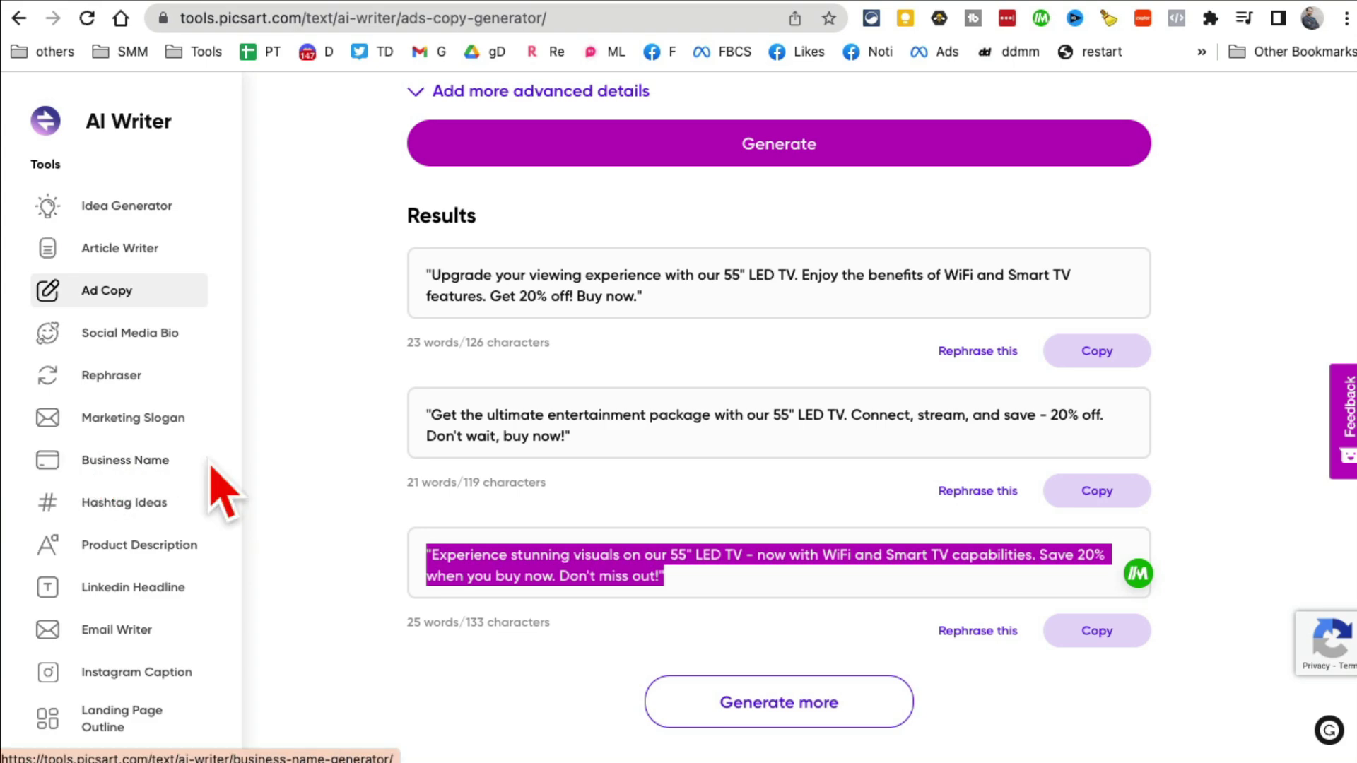
scroll(537, 495, "up", 10)
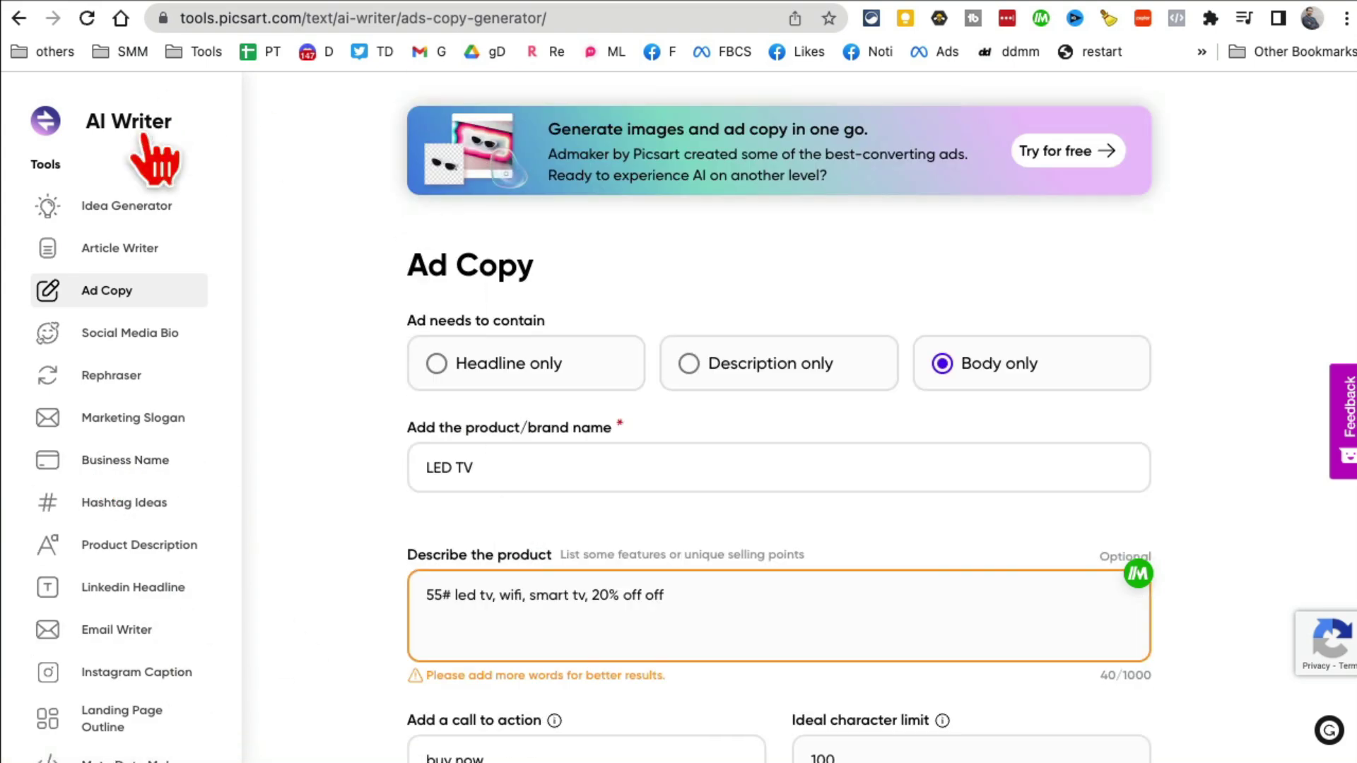
- Open the Re.Art image generator, read its heading, and enter the prompt 'dog with blue glasses'
left_click(271, 50)
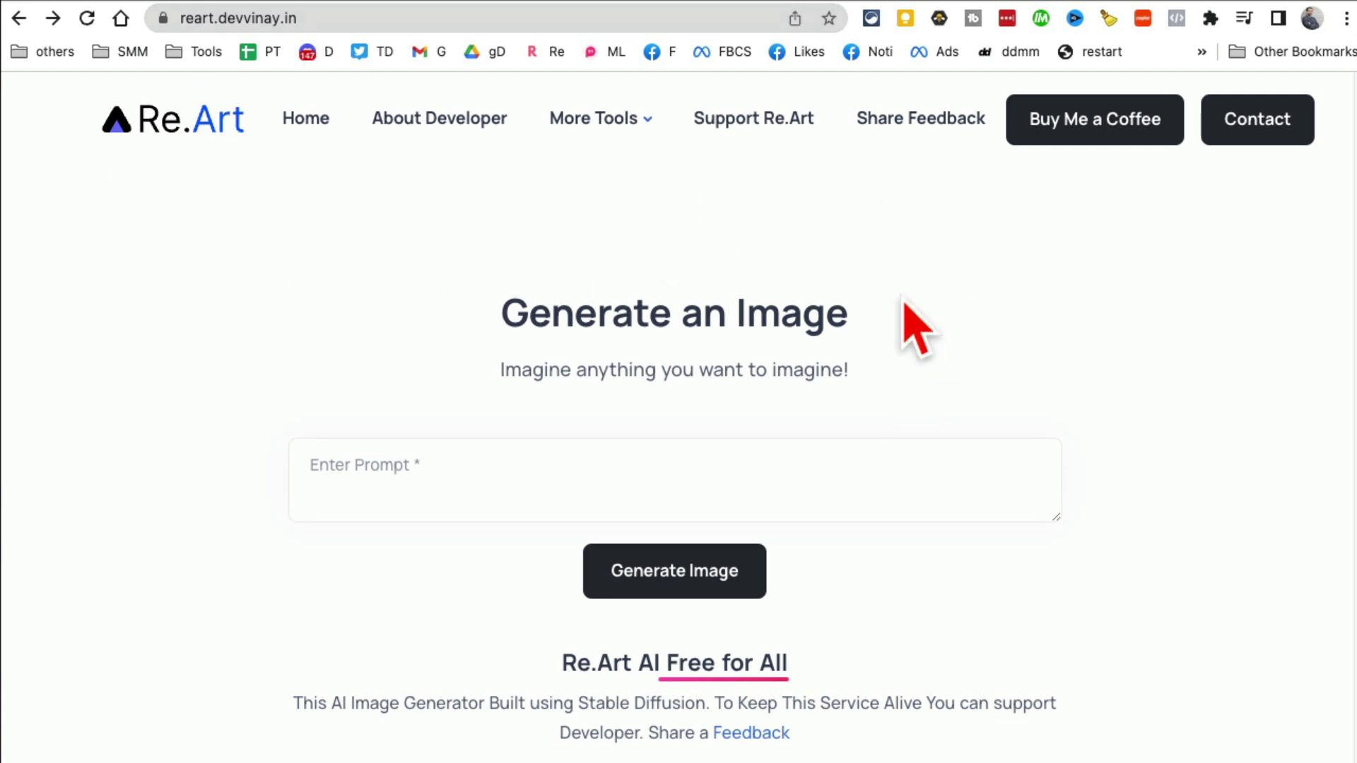
left_click_drag(502, 311, 917, 397)
left_click(935, 387)
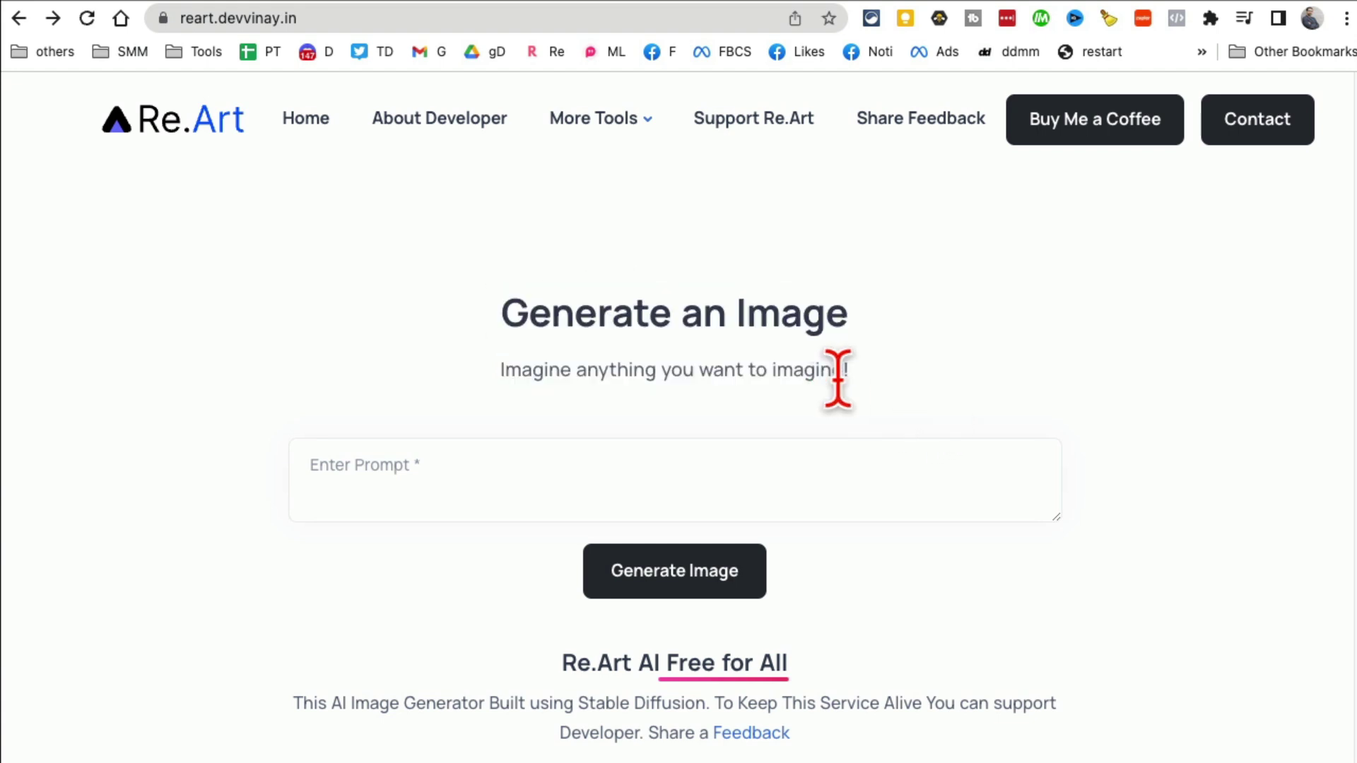
left_click_drag(844, 371, 511, 366)
left_click(510, 366)
left_click(530, 507)
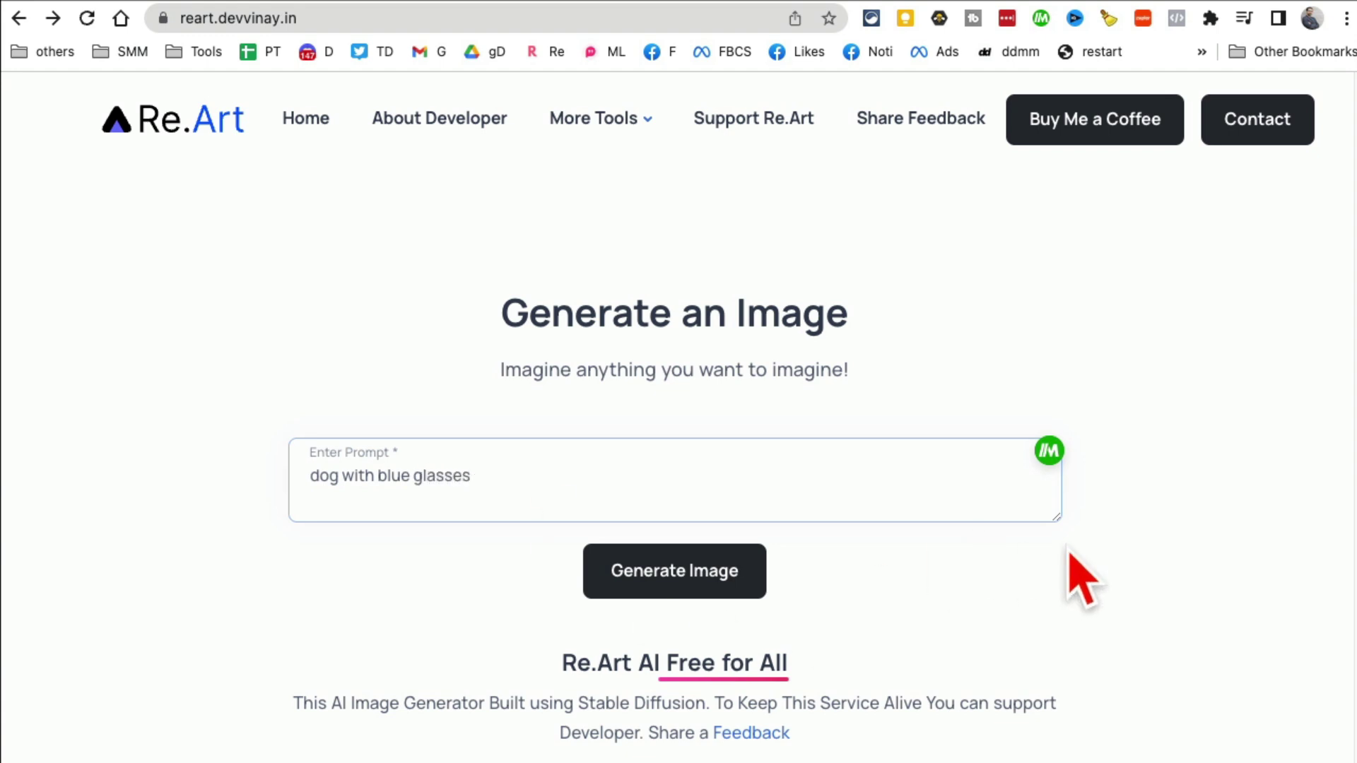
- Generate the 'dog with blue glasses' image and scroll around to view the result
scroll(1078, 569, "down", 1)
left_click(692, 553)
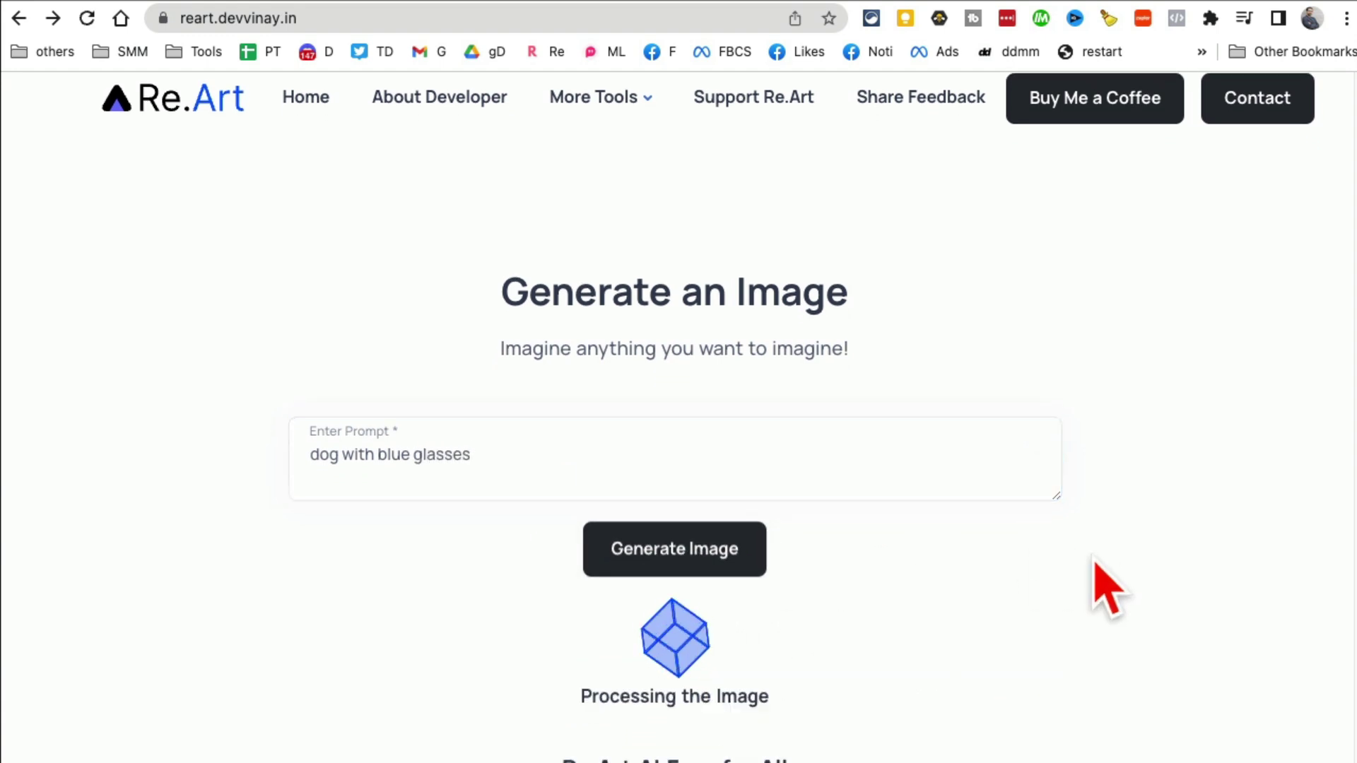
scroll(1233, 590, "down", 4)
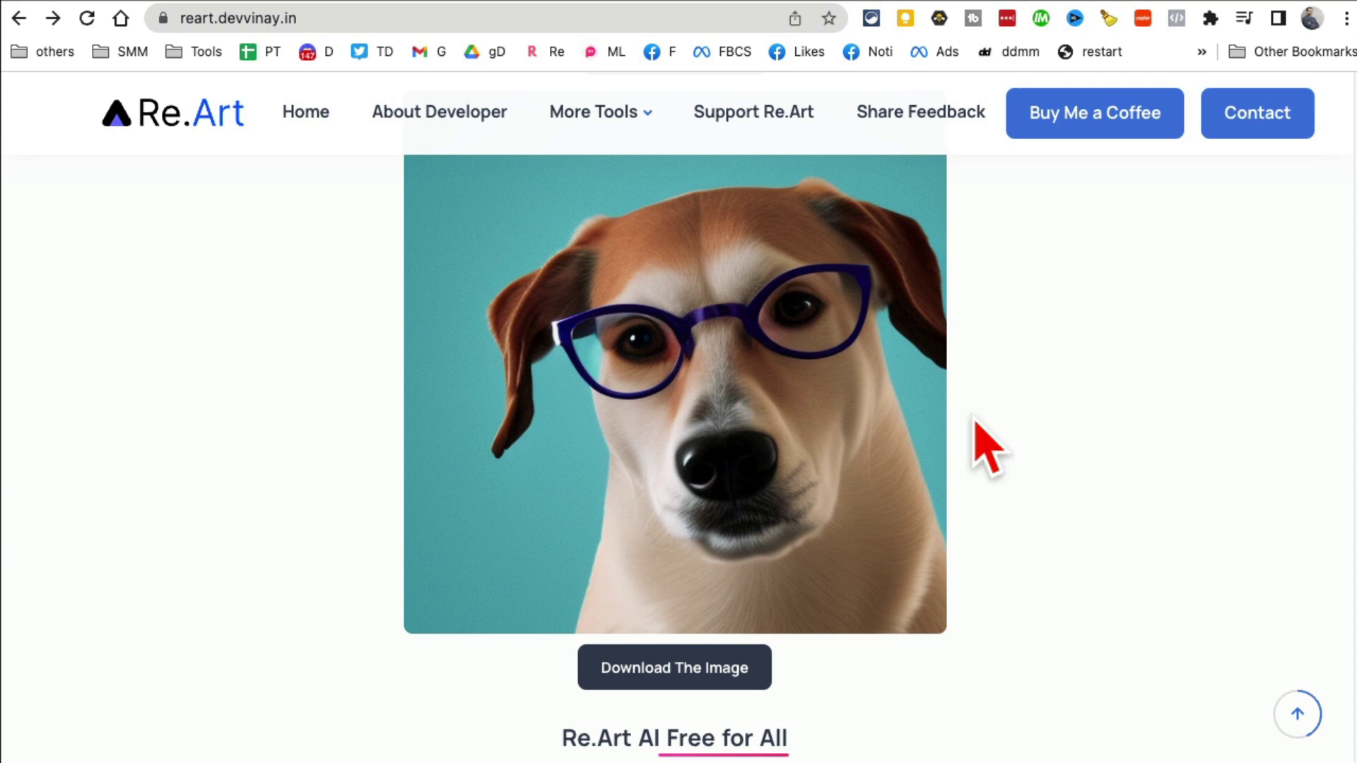
scroll(982, 388, "up", 1)
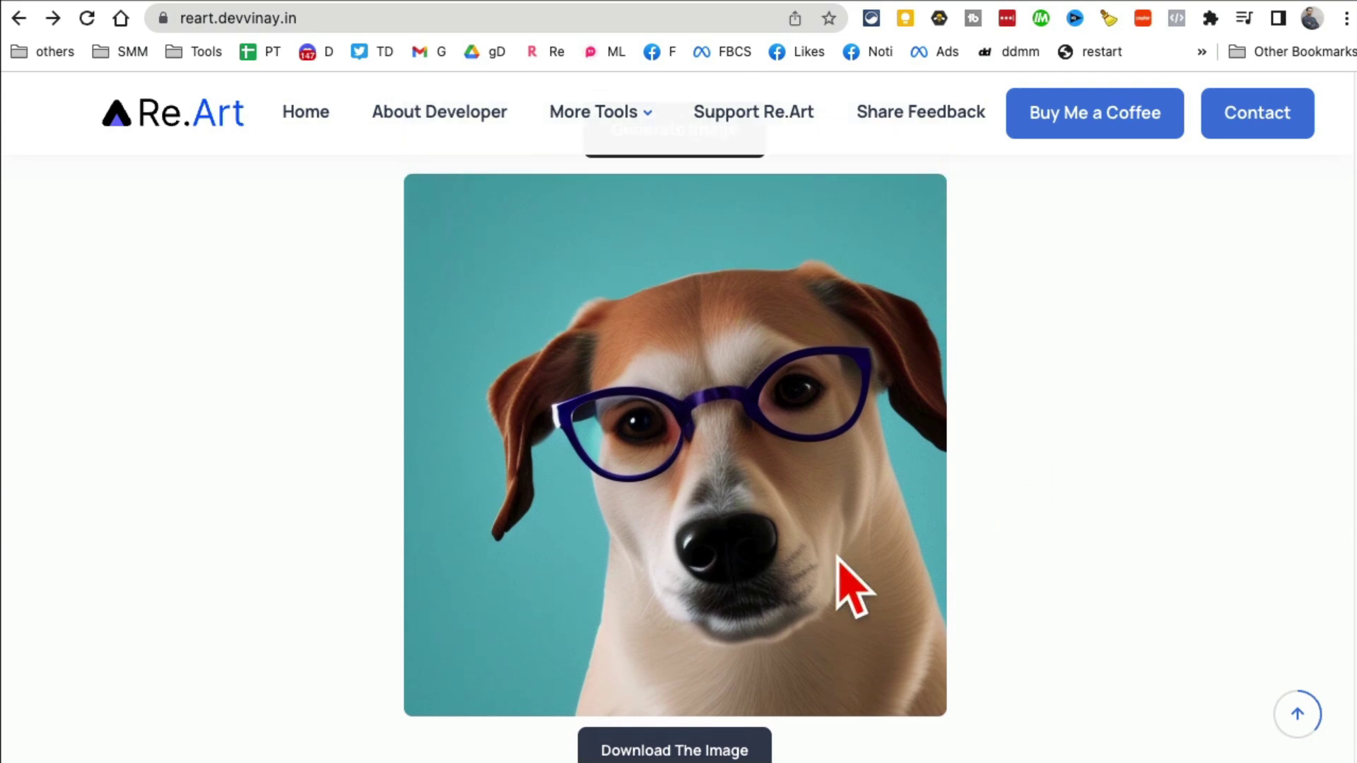
scroll(805, 566, "down", 2)
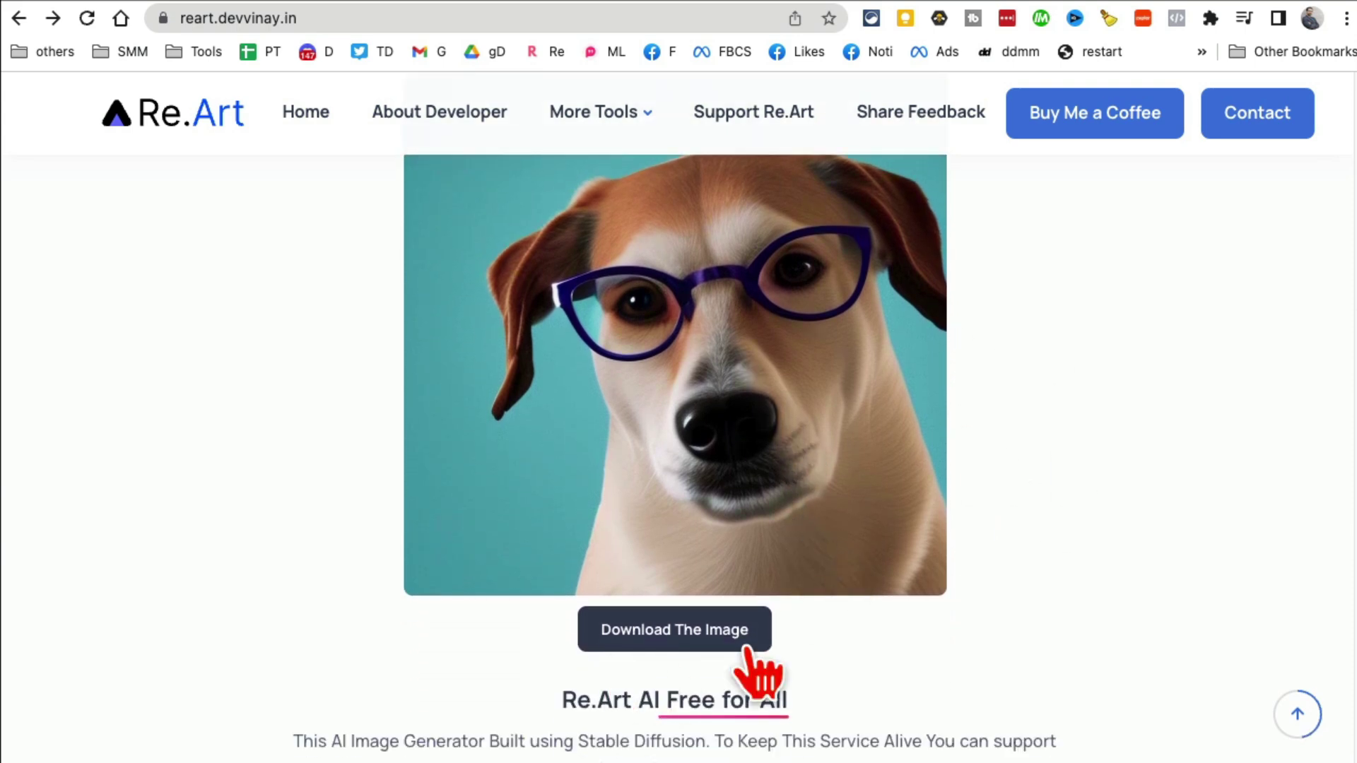
scroll(1034, 674, "up", 4)
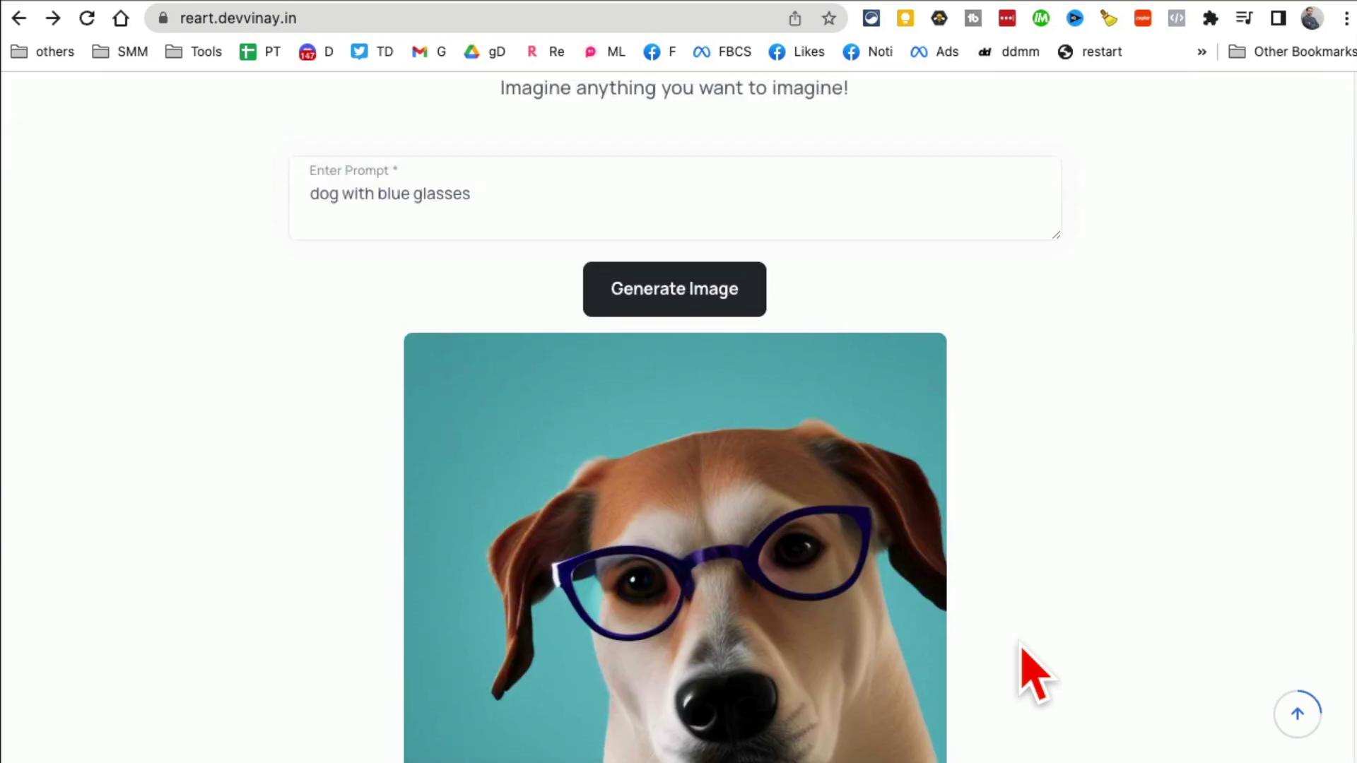
scroll(1034, 675, "up", 3)
scroll(1033, 675, "down", 5)
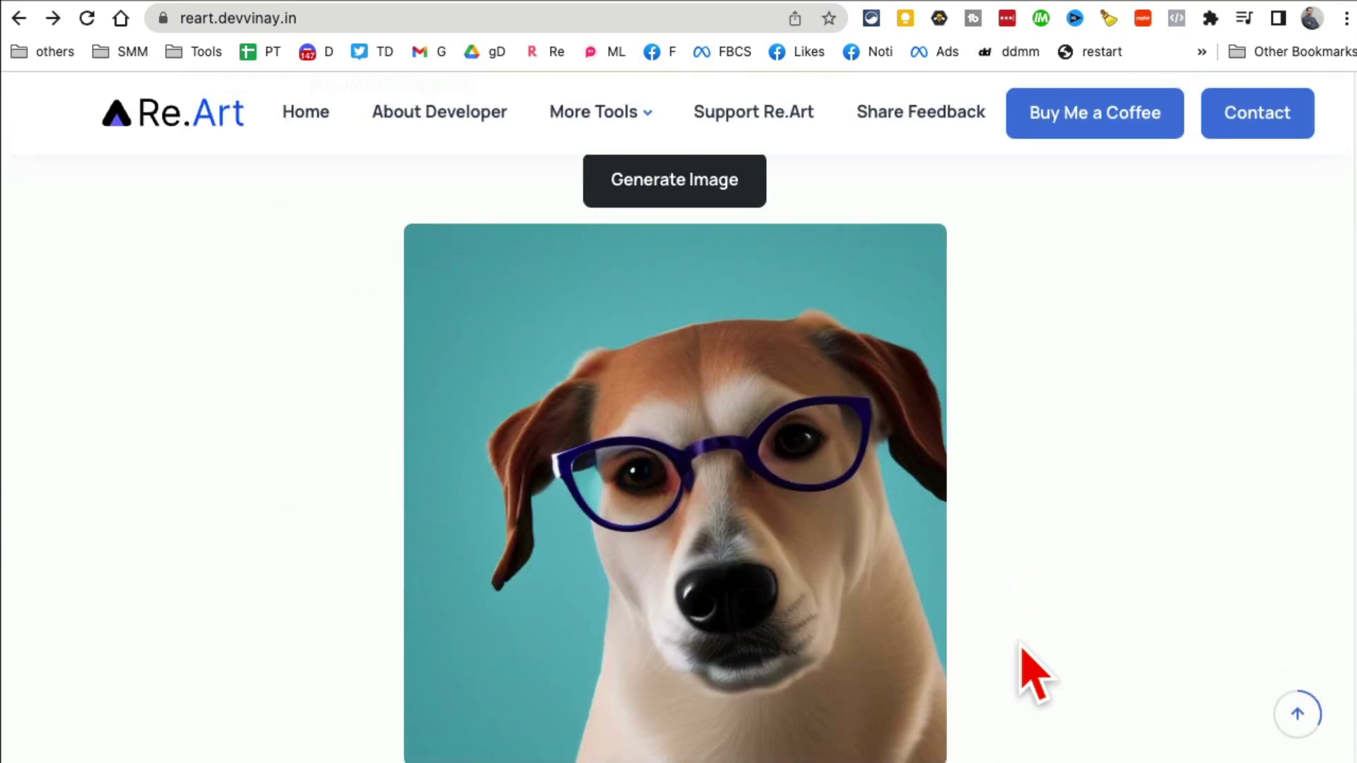
scroll(1034, 675, "down", 2)
scroll(1034, 675, "up", 10)
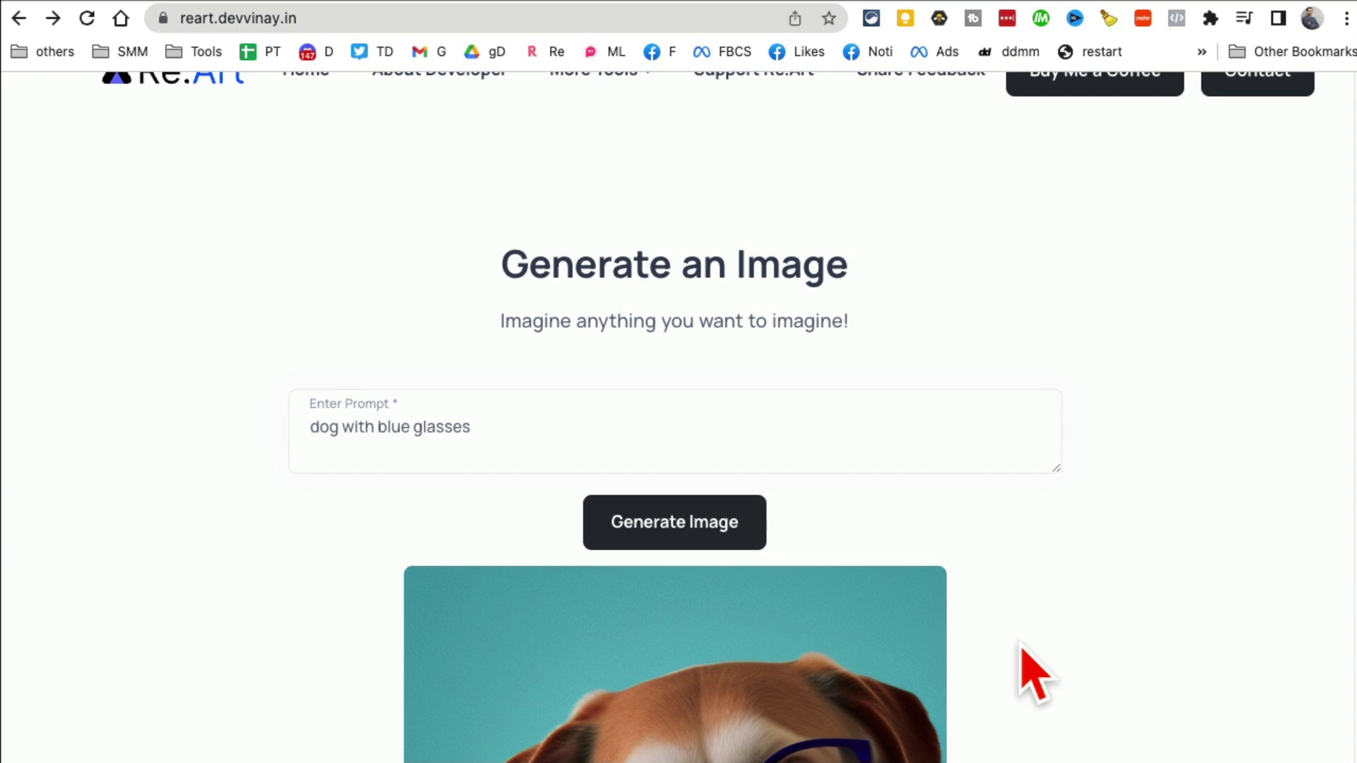
scroll(611, 406, "up", 1)
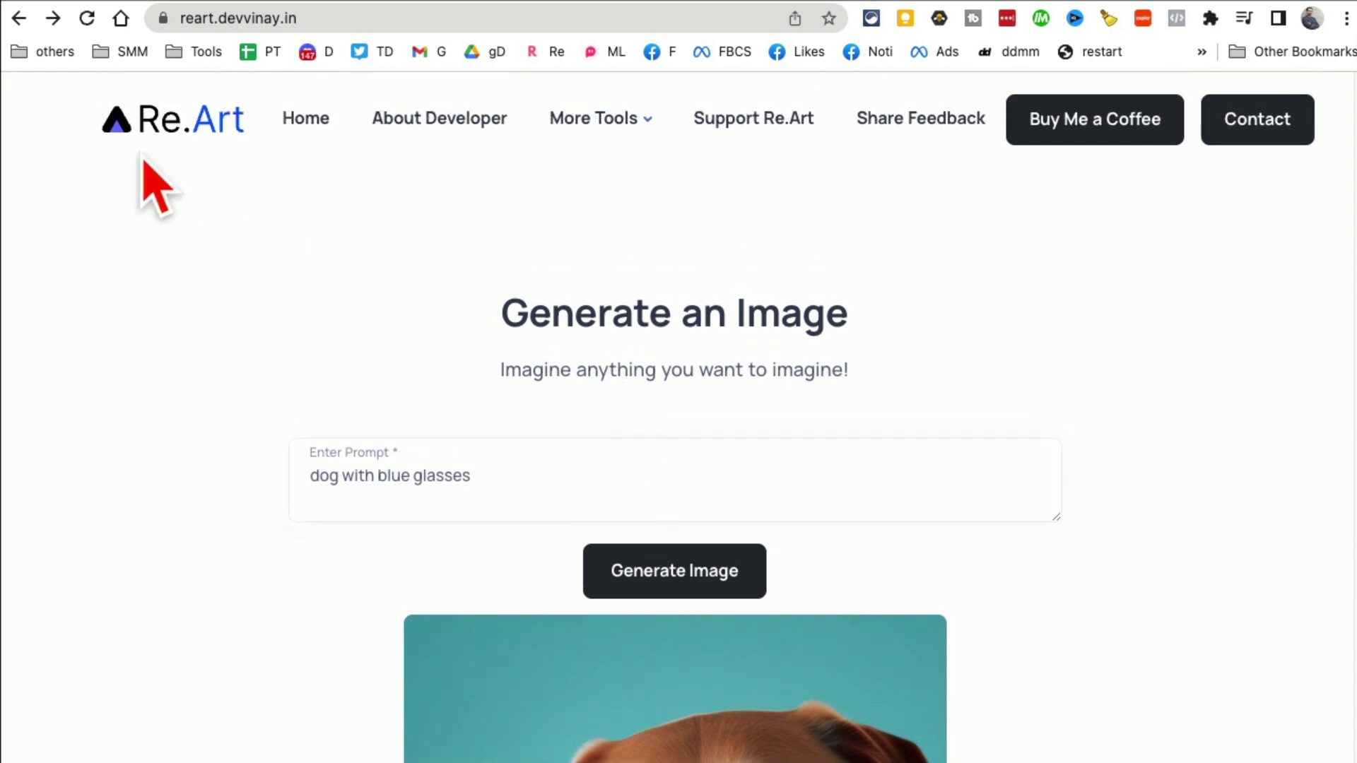
- On the Ad Agency site, highlight the Free Creative Advertising heading, then start creating a free ad
left_click(325, 3)
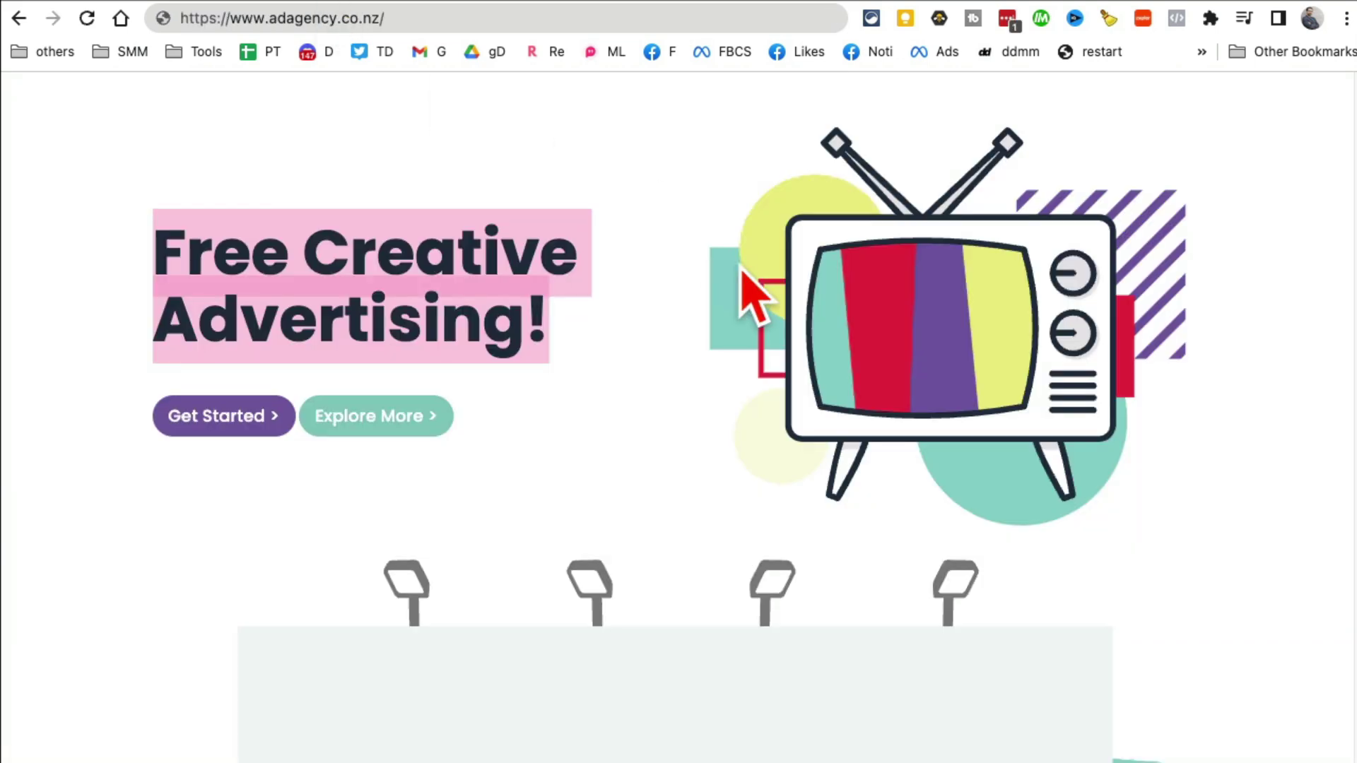
scroll(694, 398, "up", 3)
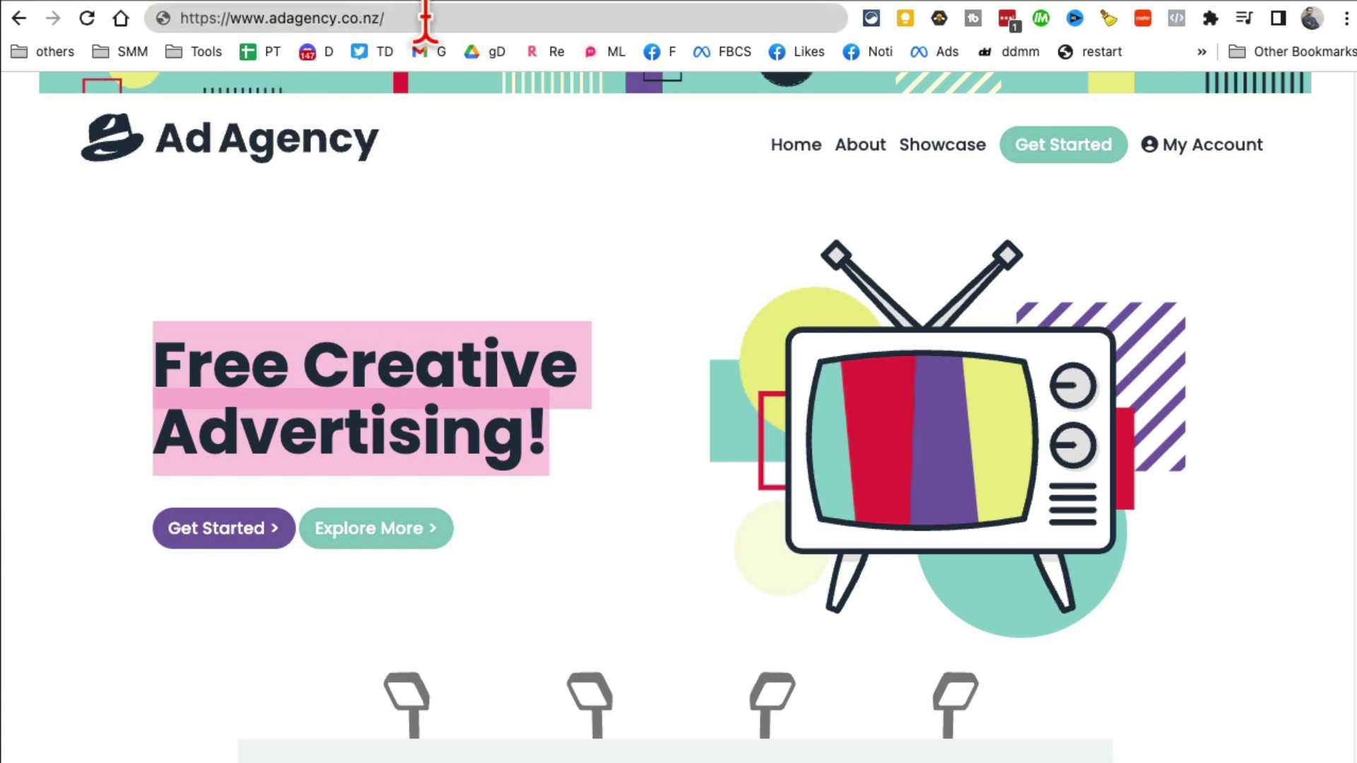
left_click(364, 354)
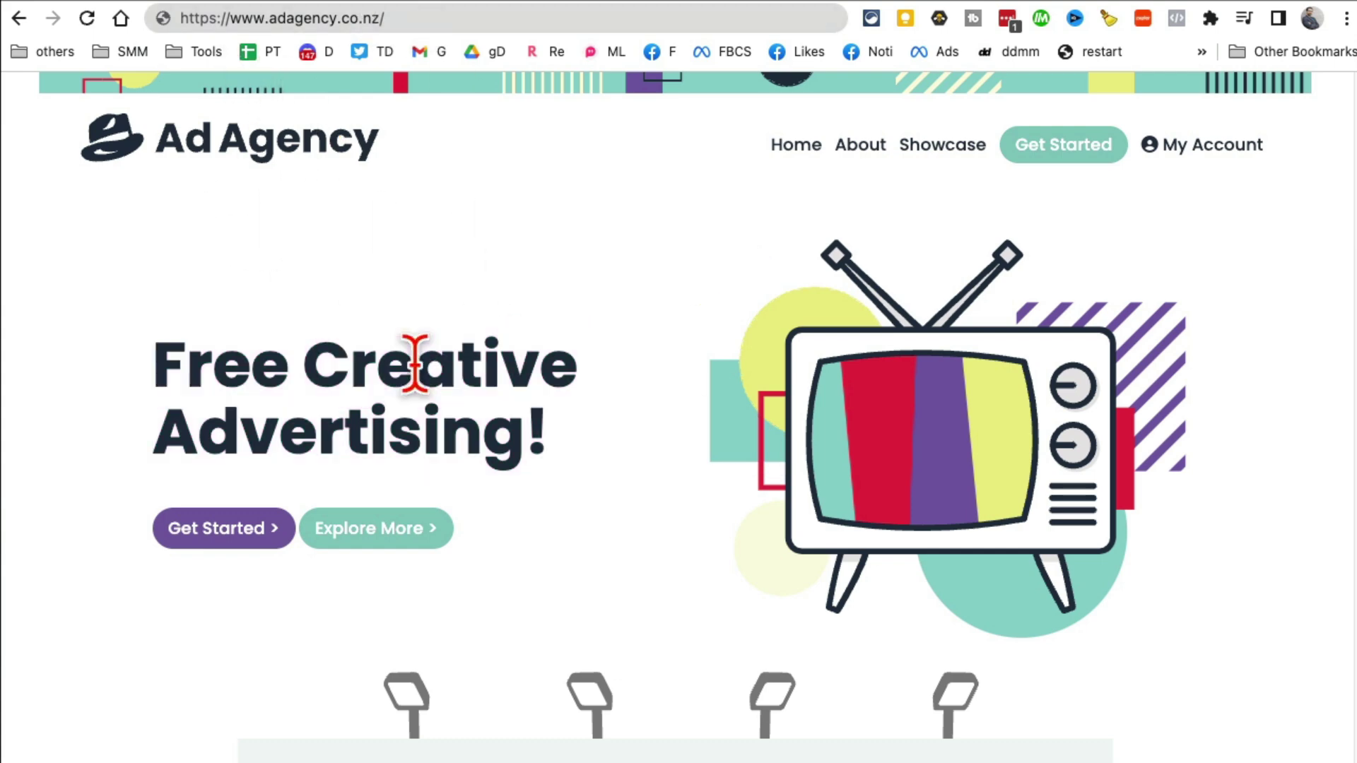
mouse_move(187, 353)
left_mouse_down()
mouse_move(302, 358)
mouse_move(571, 481)
left_mouse_up()
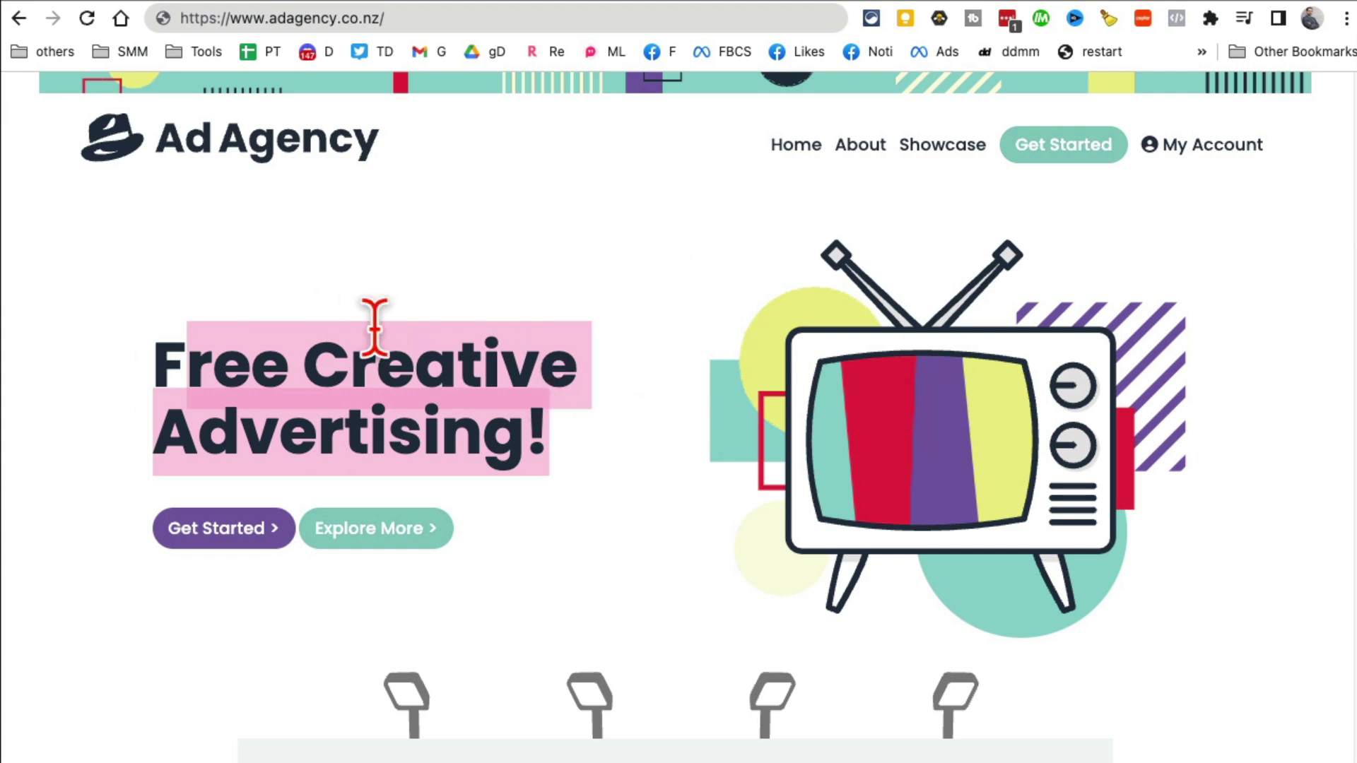
left_click(219, 636)
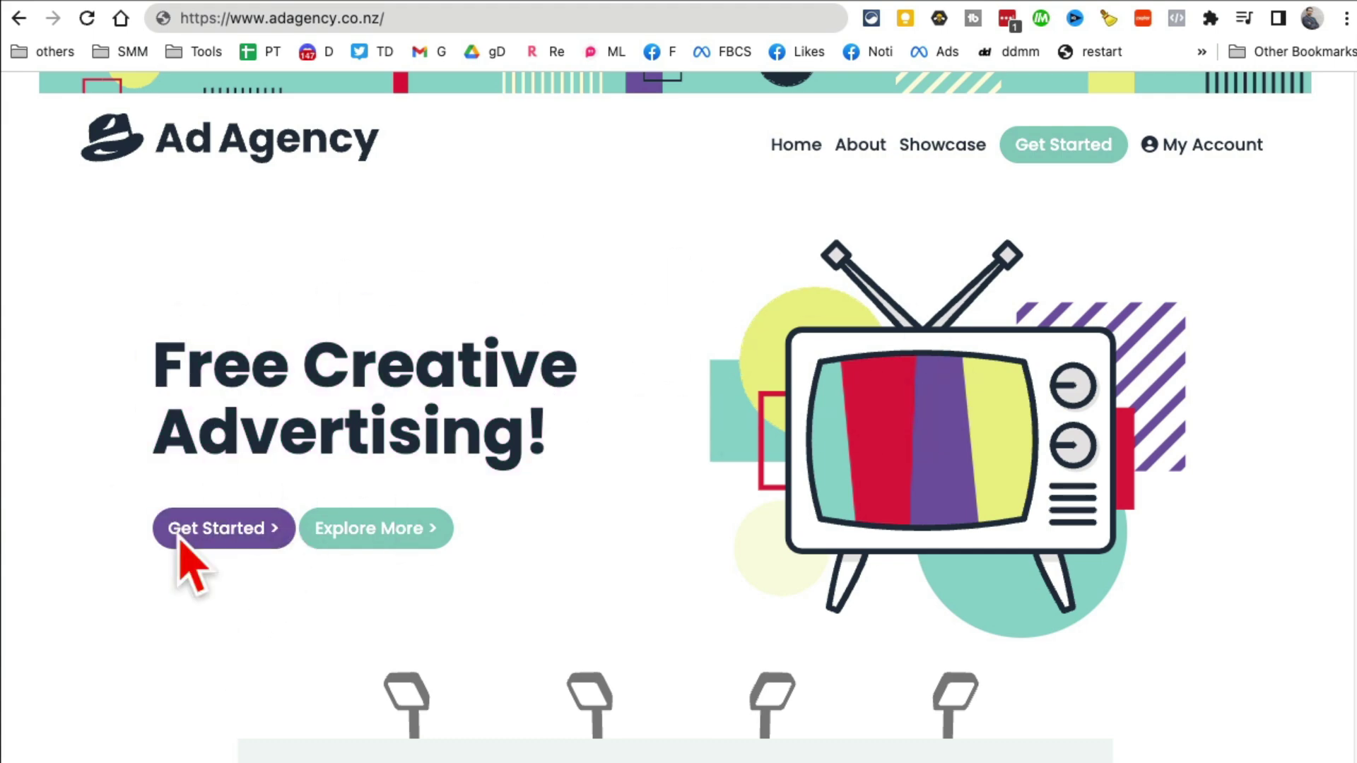
left_click(224, 541)
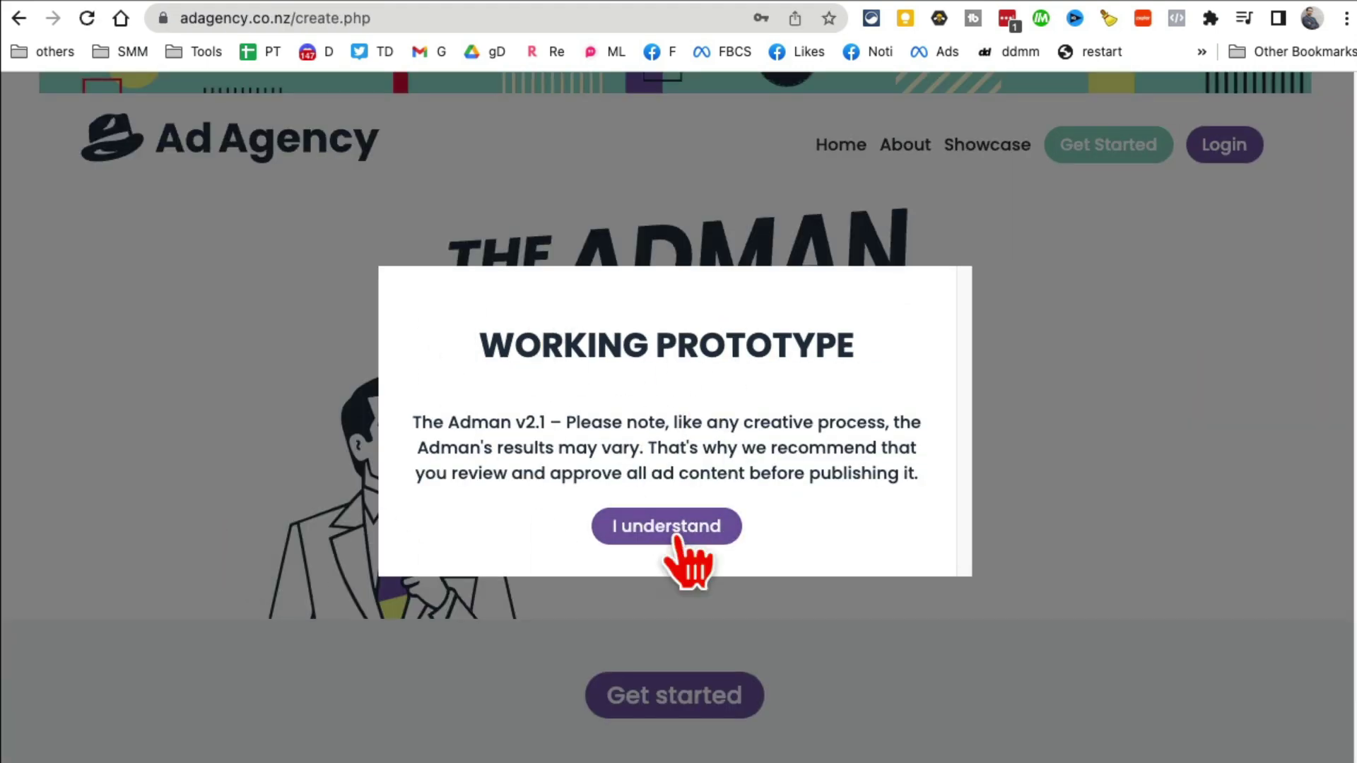
- Dismiss the prototype notice and enter social media coaching as the product
left_click(696, 534)
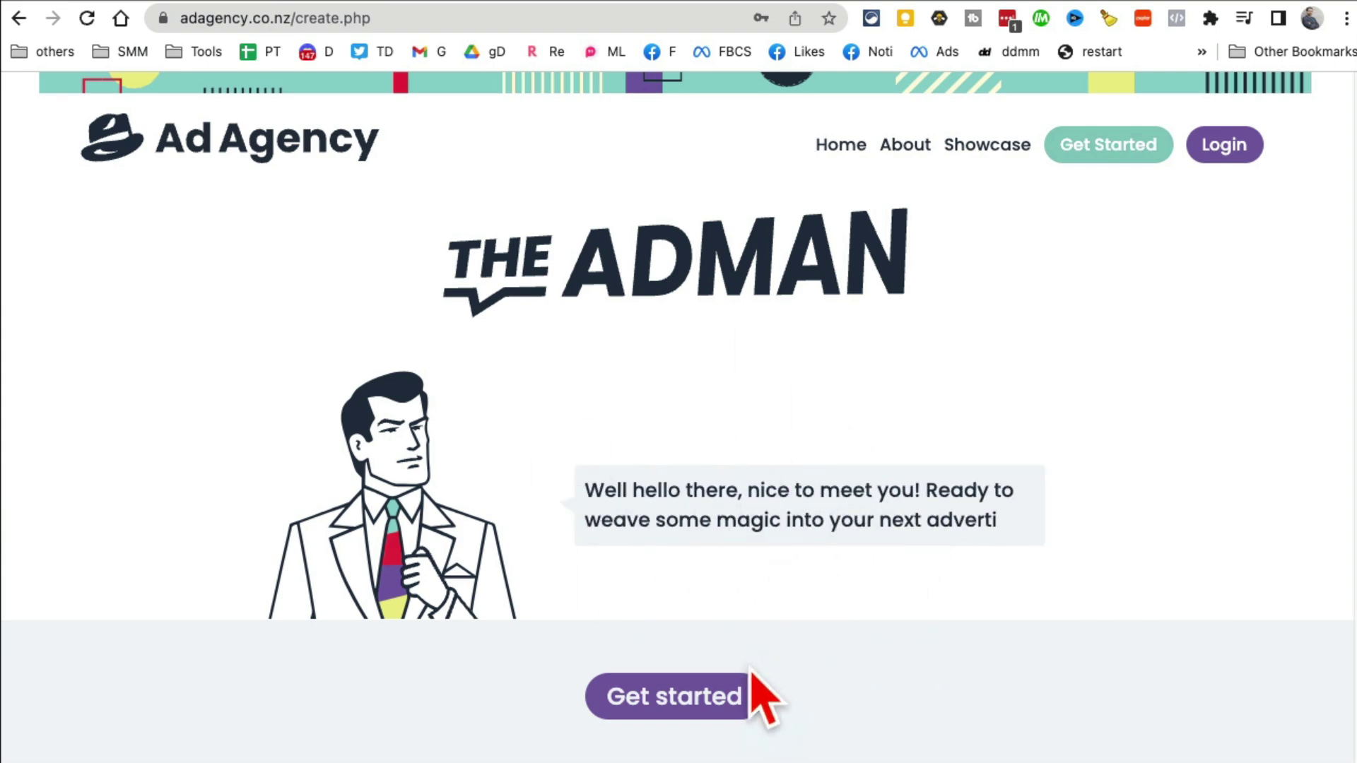
left_click(722, 691)
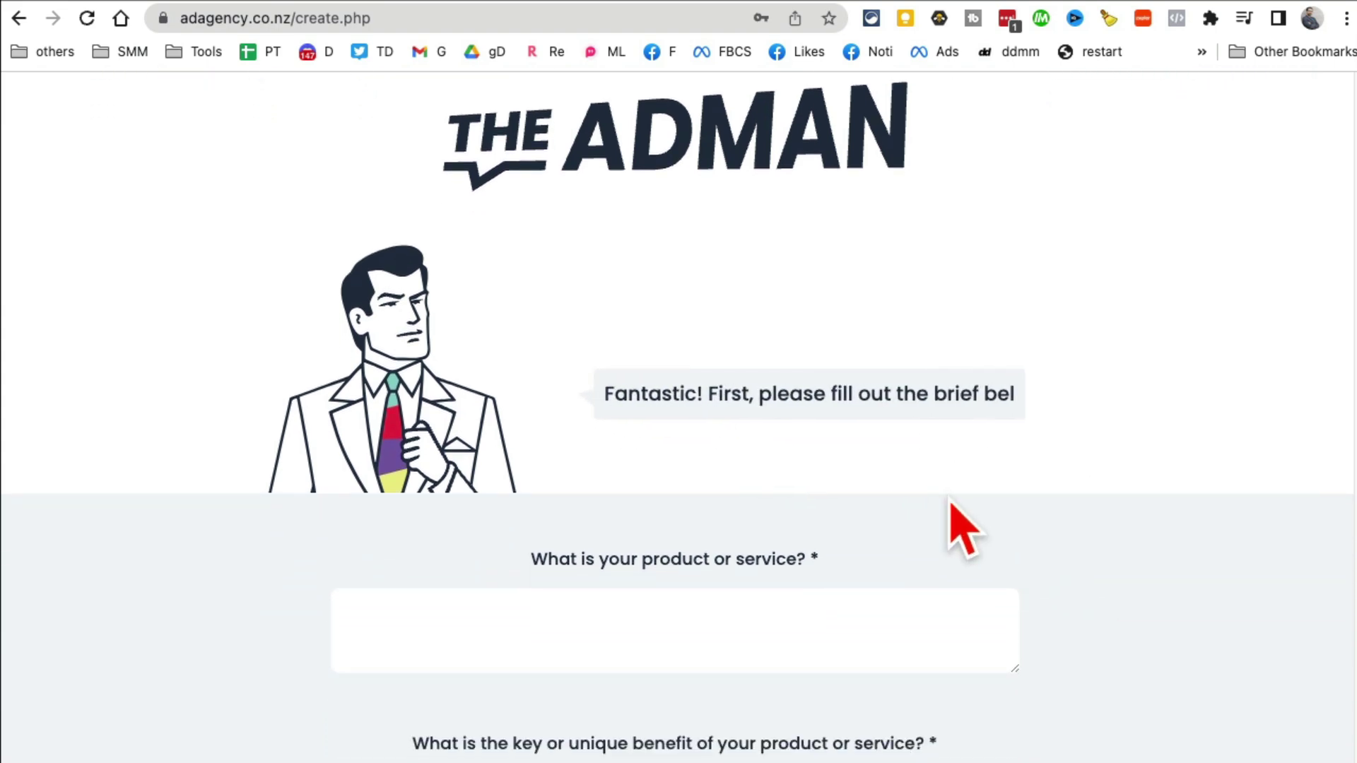
scroll(918, 494, "down", 2)
left_click(697, 478)
type("social media coaching")
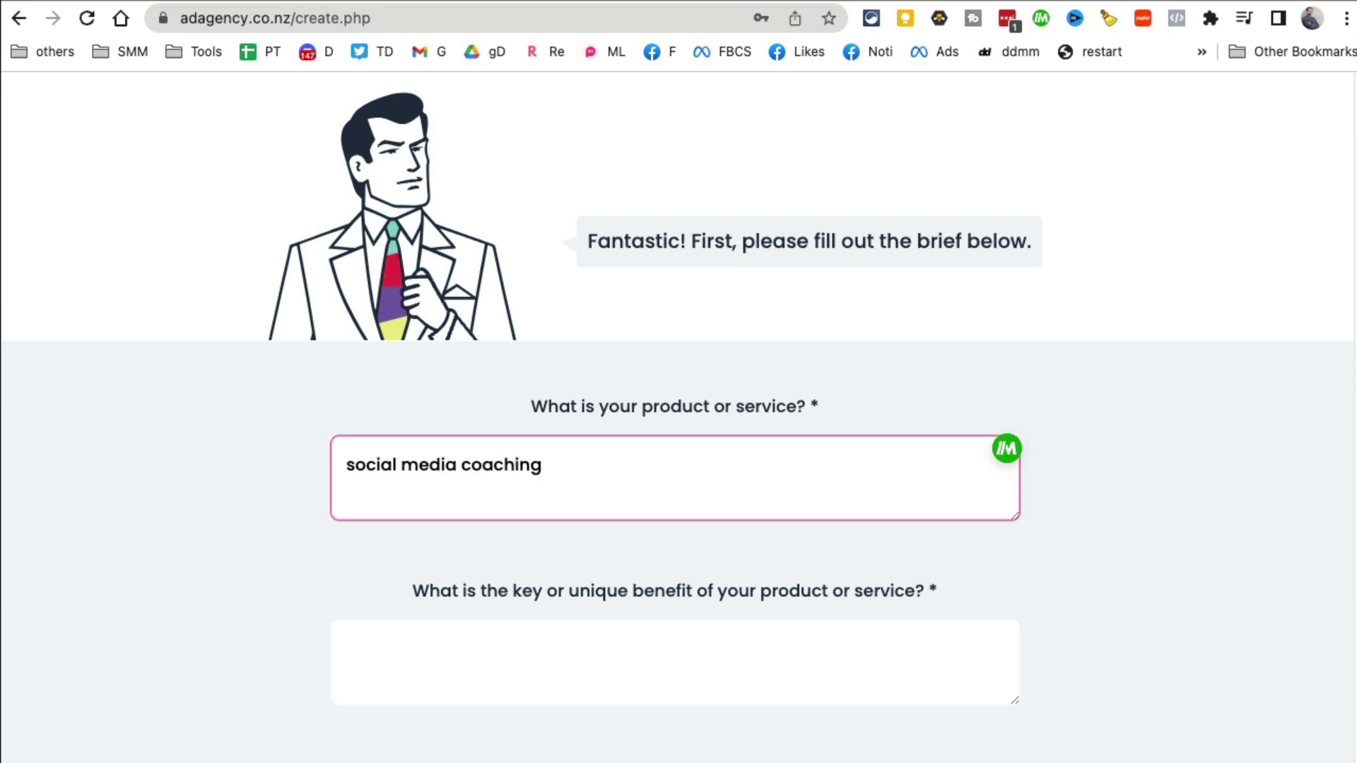
- Fill in the key benefit and set small business owners as the target audience
scroll(1045, 560, "down", 3)
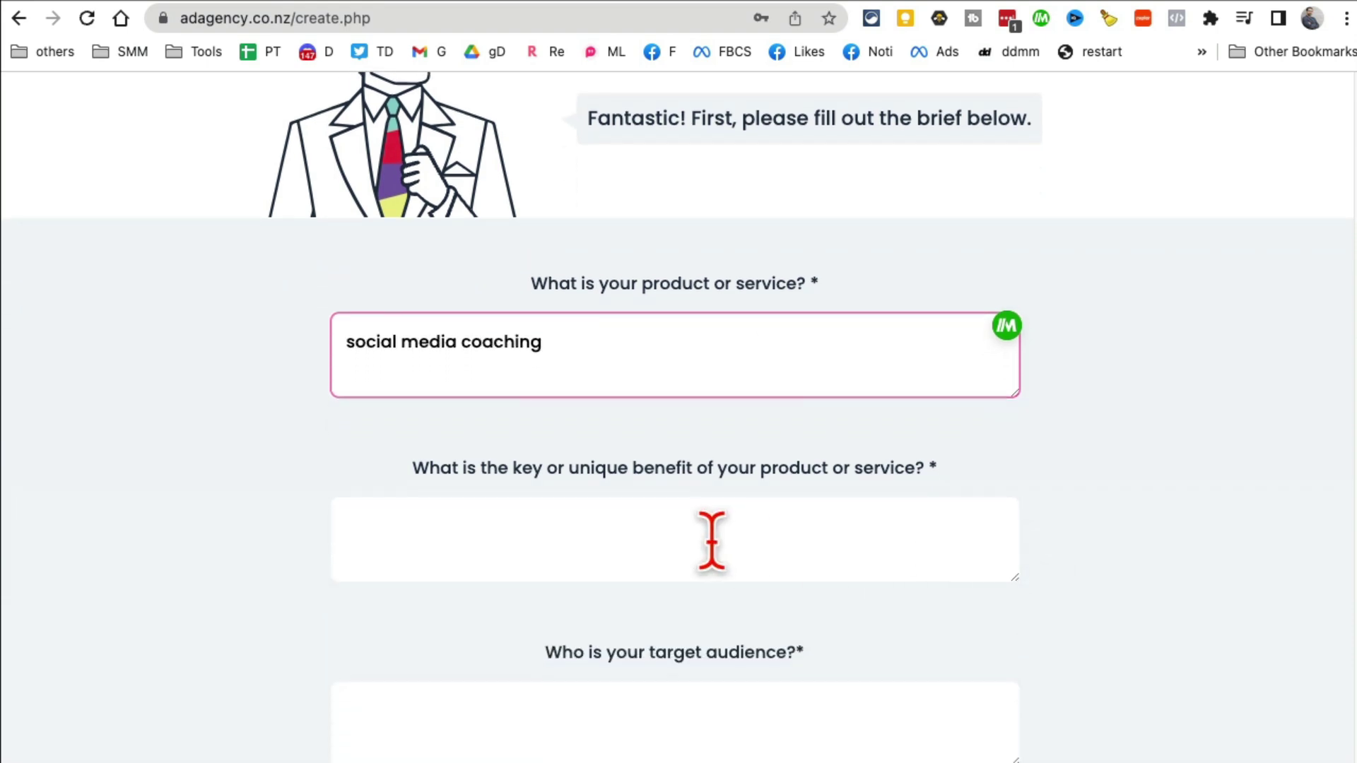
left_click(710, 541)
type("social media data based coaching, hand on experience")
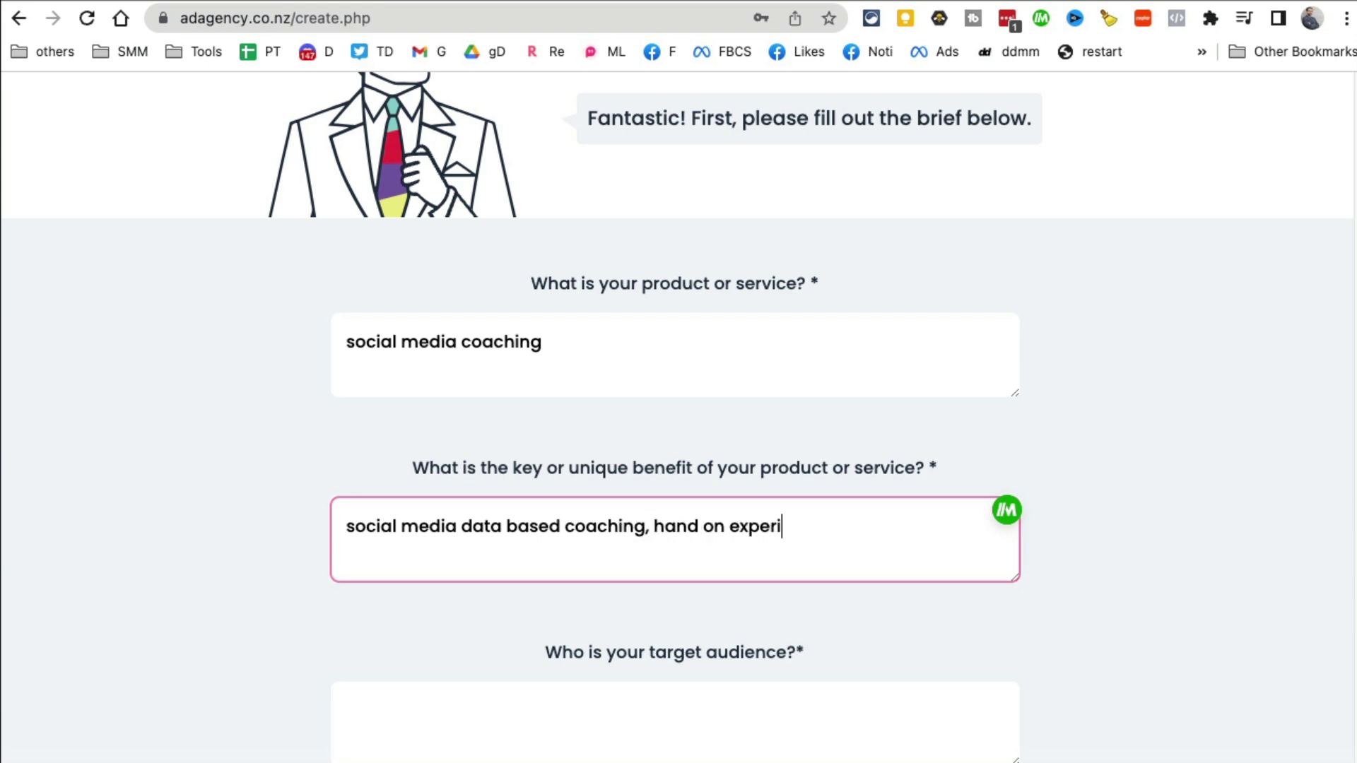
scroll(723, 541, "down", 2)
left_click(751, 615)
type("small business owners")
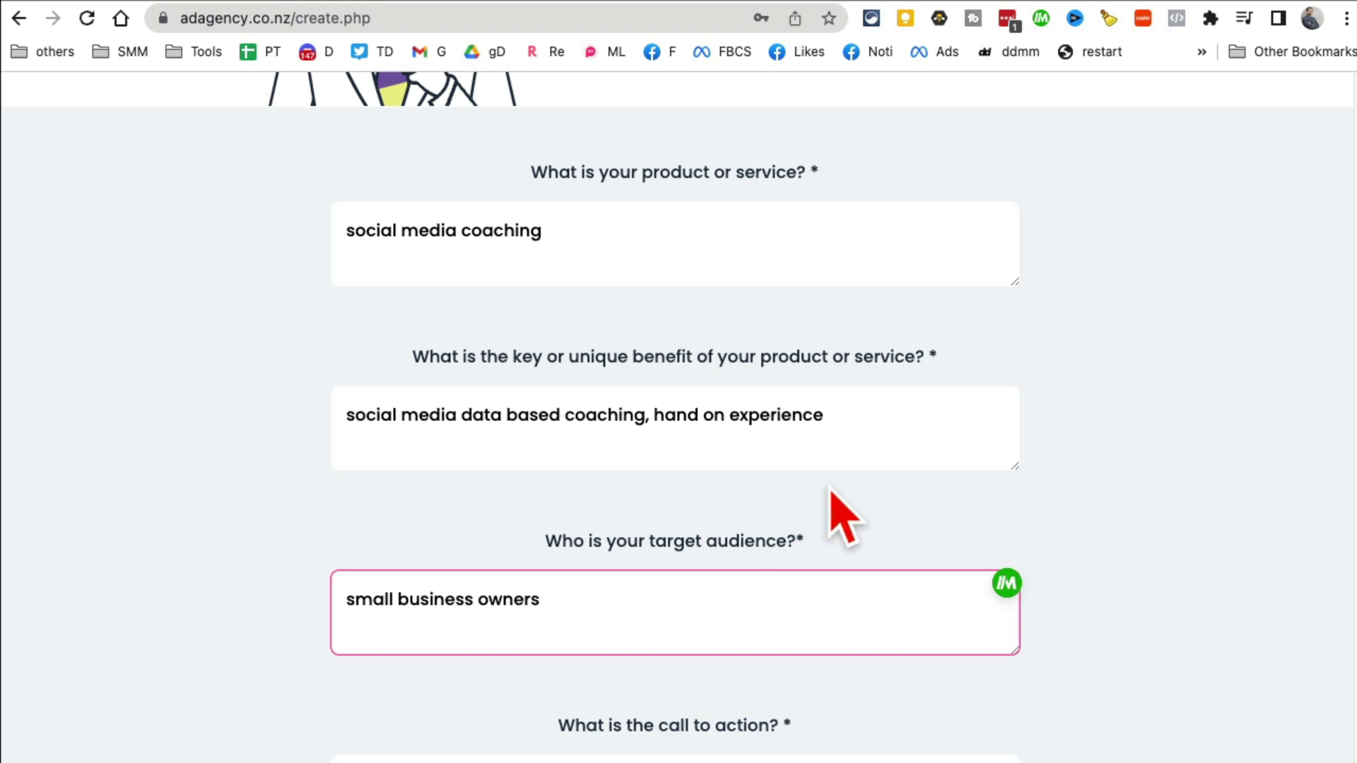
scroll(845, 519, "down", 5)
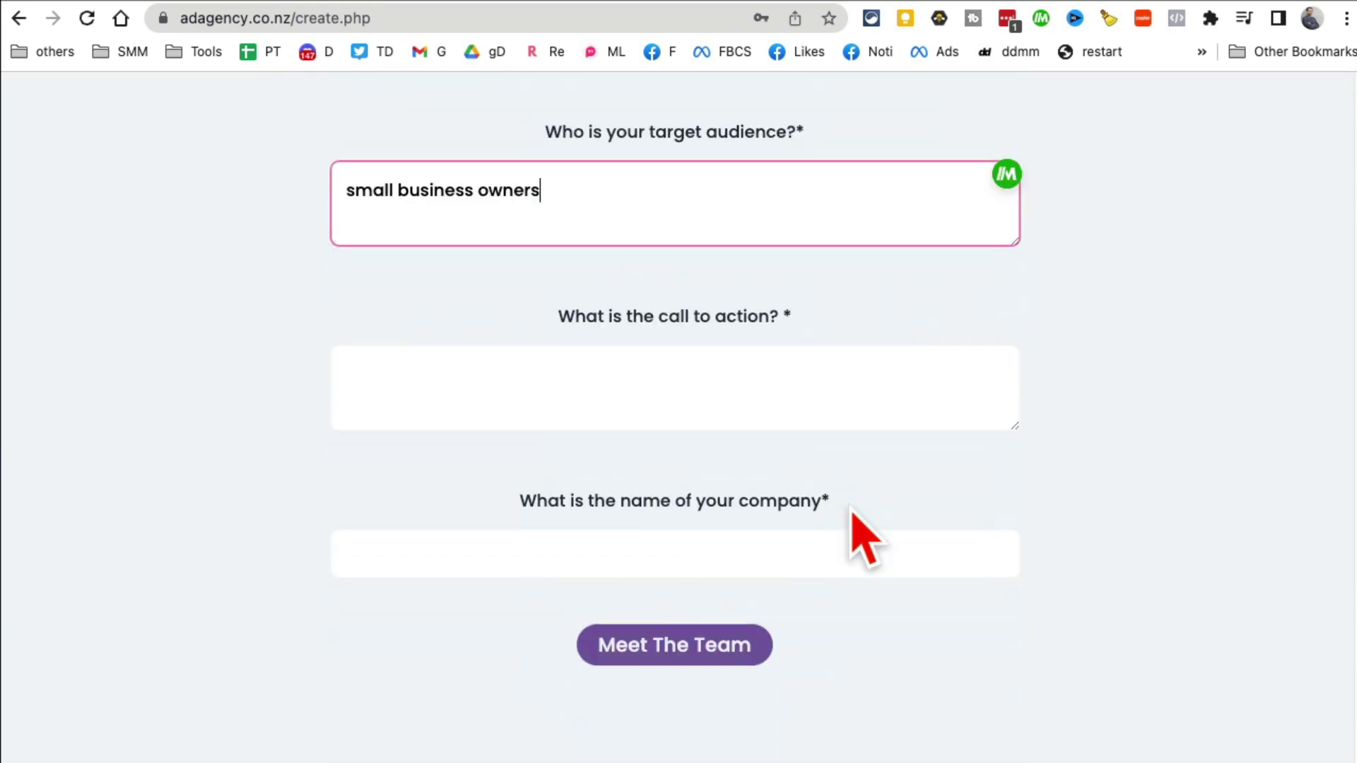
- Add a book-a-coaching-call action and the company name, then submit to meet the team
left_click(717, 379)
type("book a coaching call")
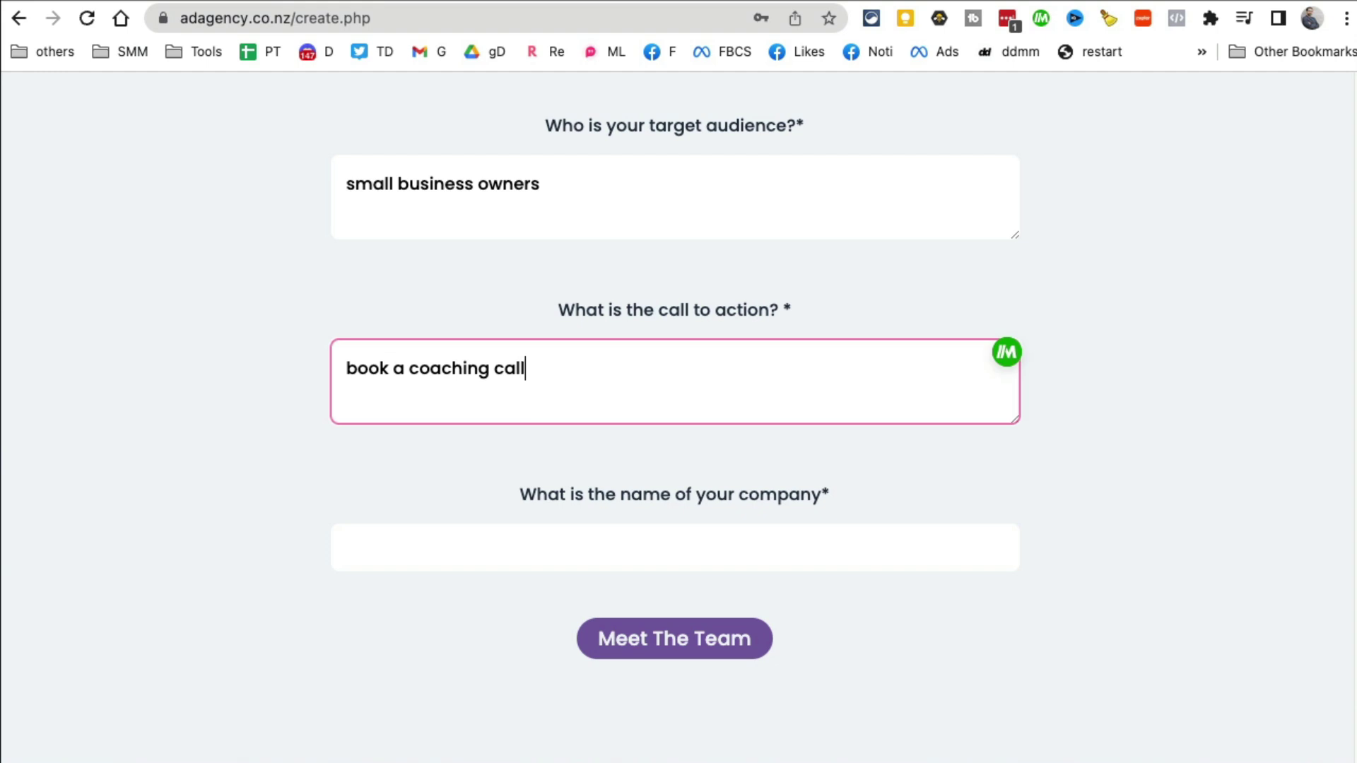
left_click(769, 551)
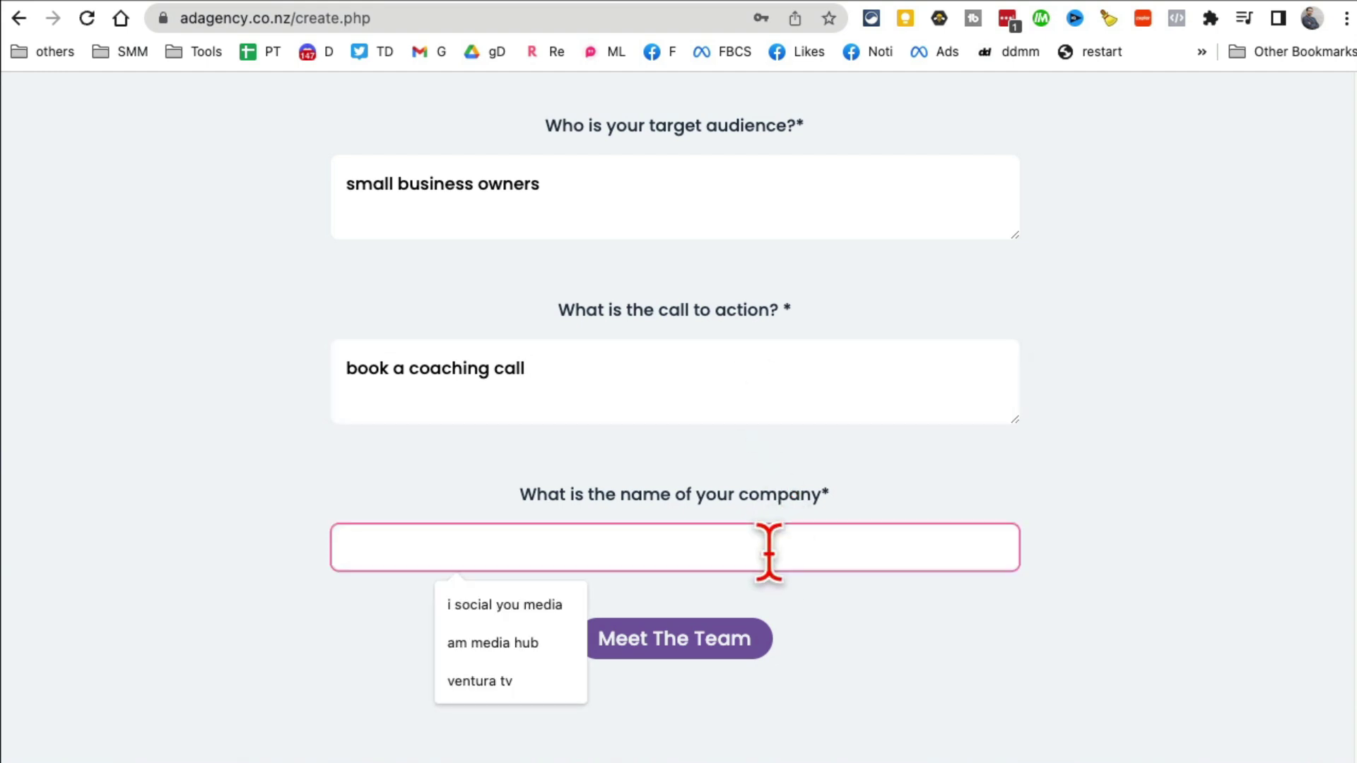
type("am coaching")
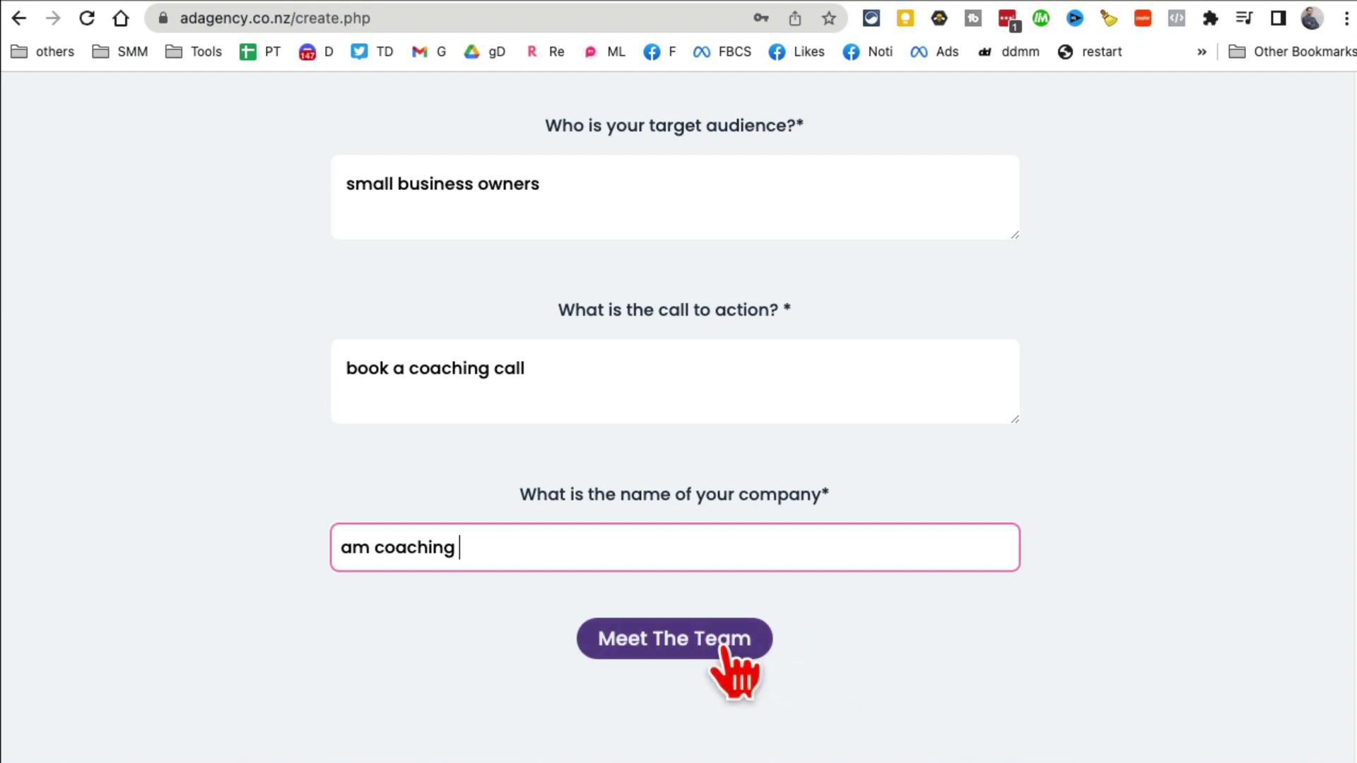
left_click(727, 639)
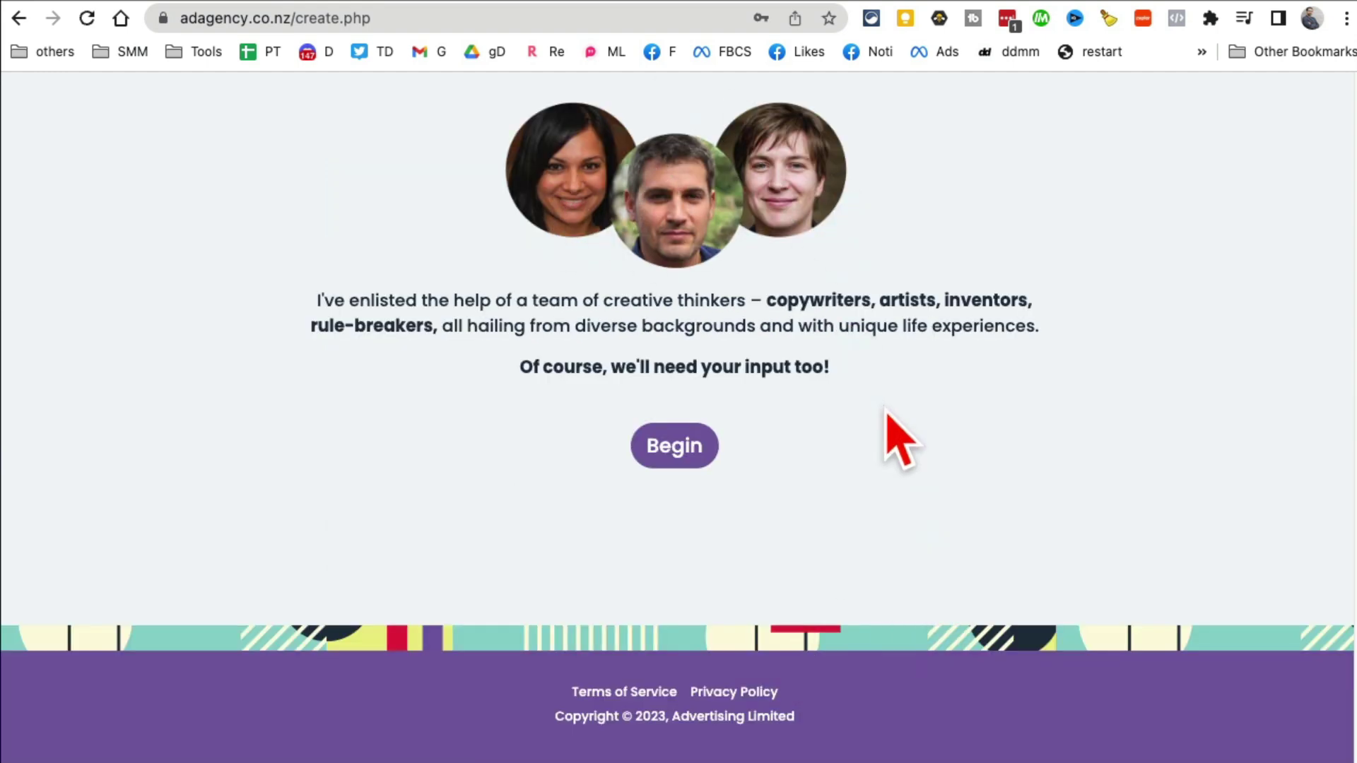
- Generate campaign ideas, read the Adman's quote, view one more idea, and pick it
left_click(684, 460)
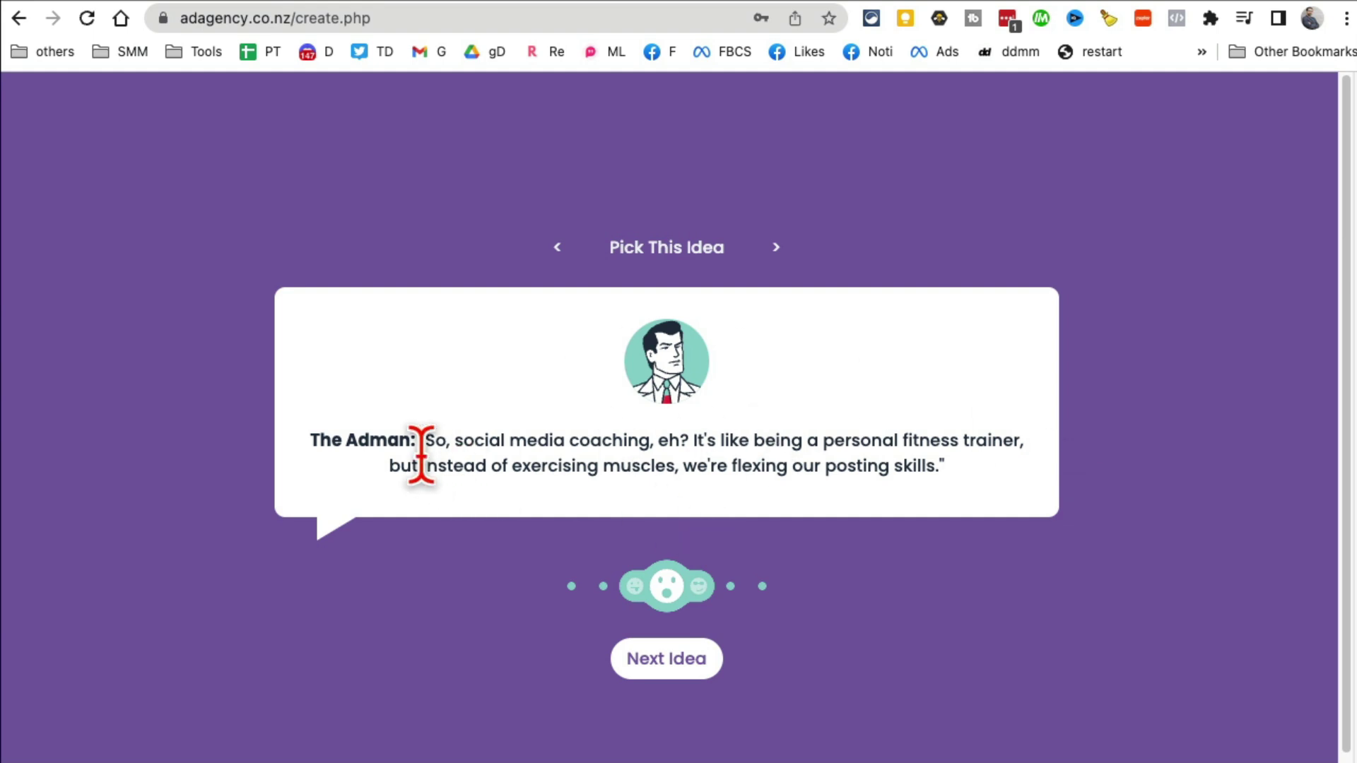
left_click_drag(438, 442, 820, 444)
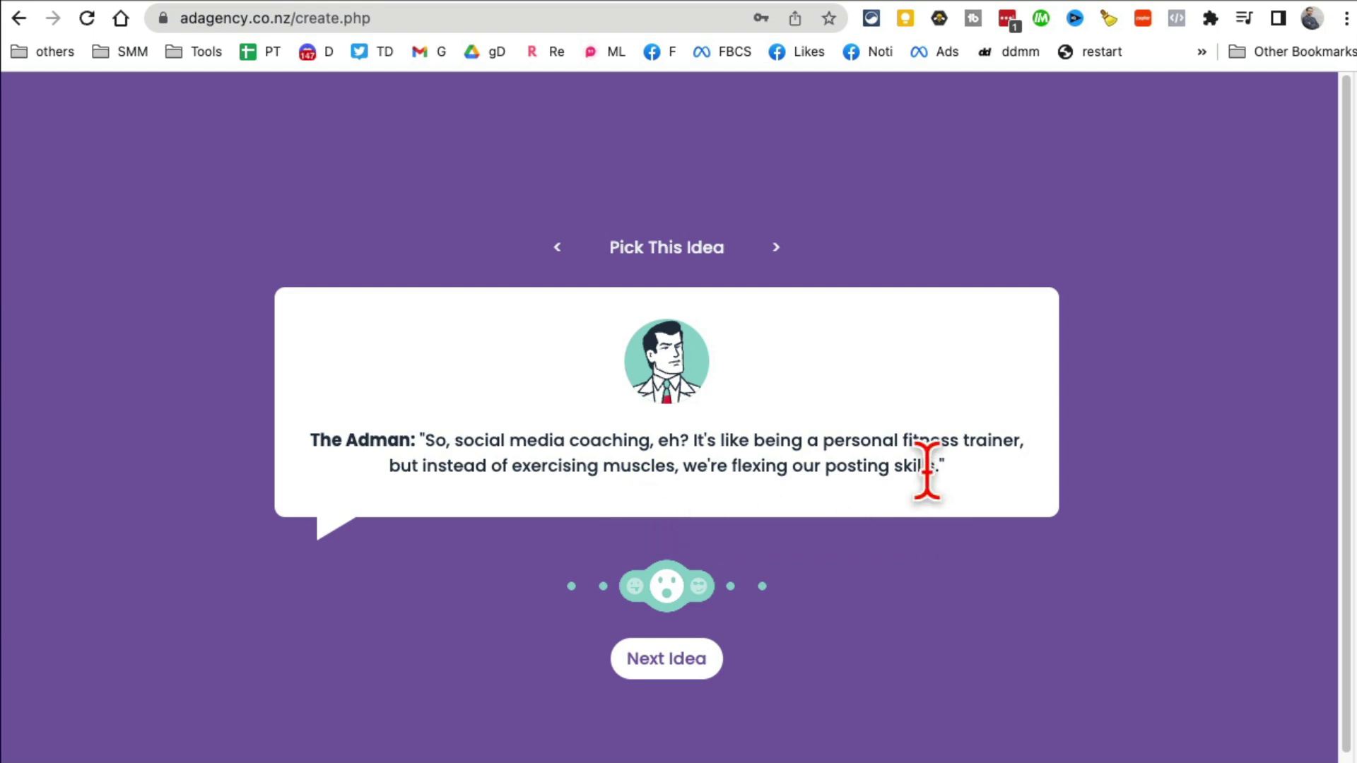
left_click_drag(927, 466, 614, 441)
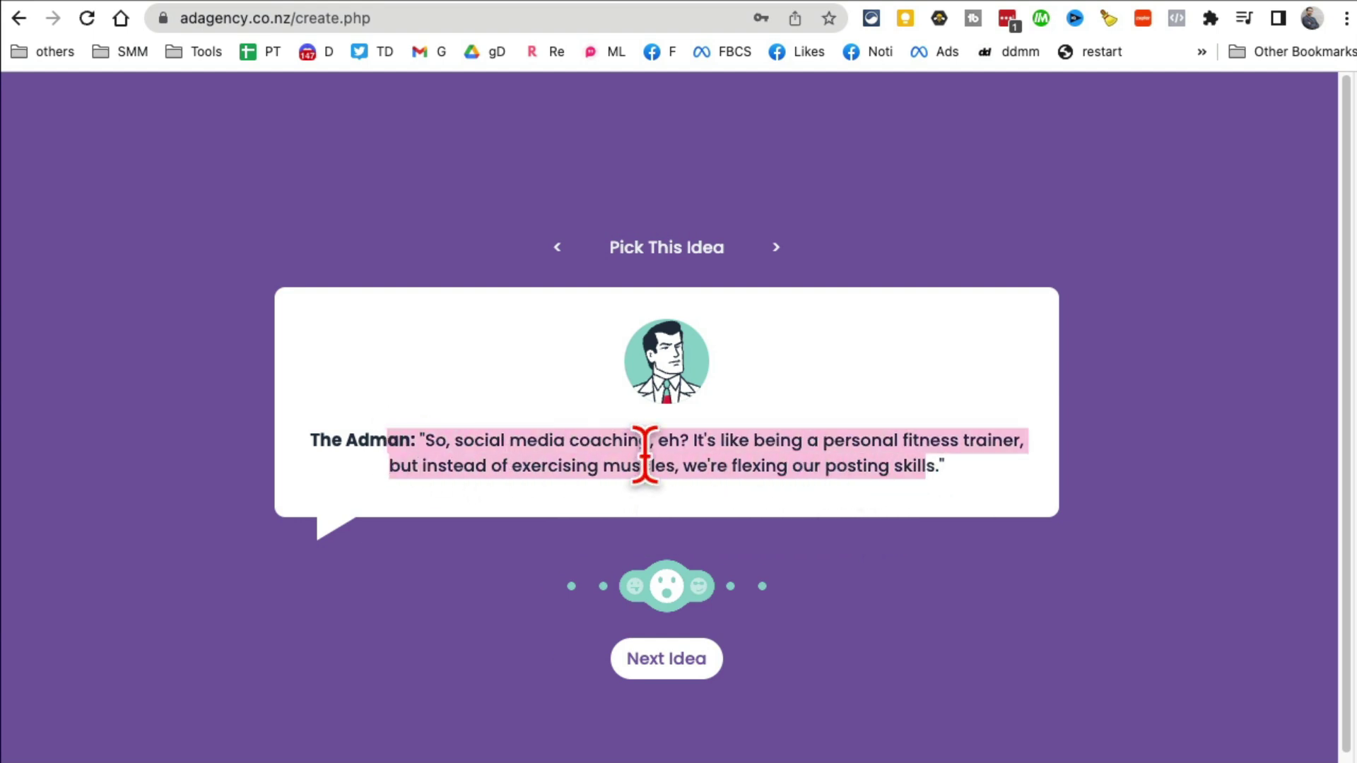
left_click(690, 657)
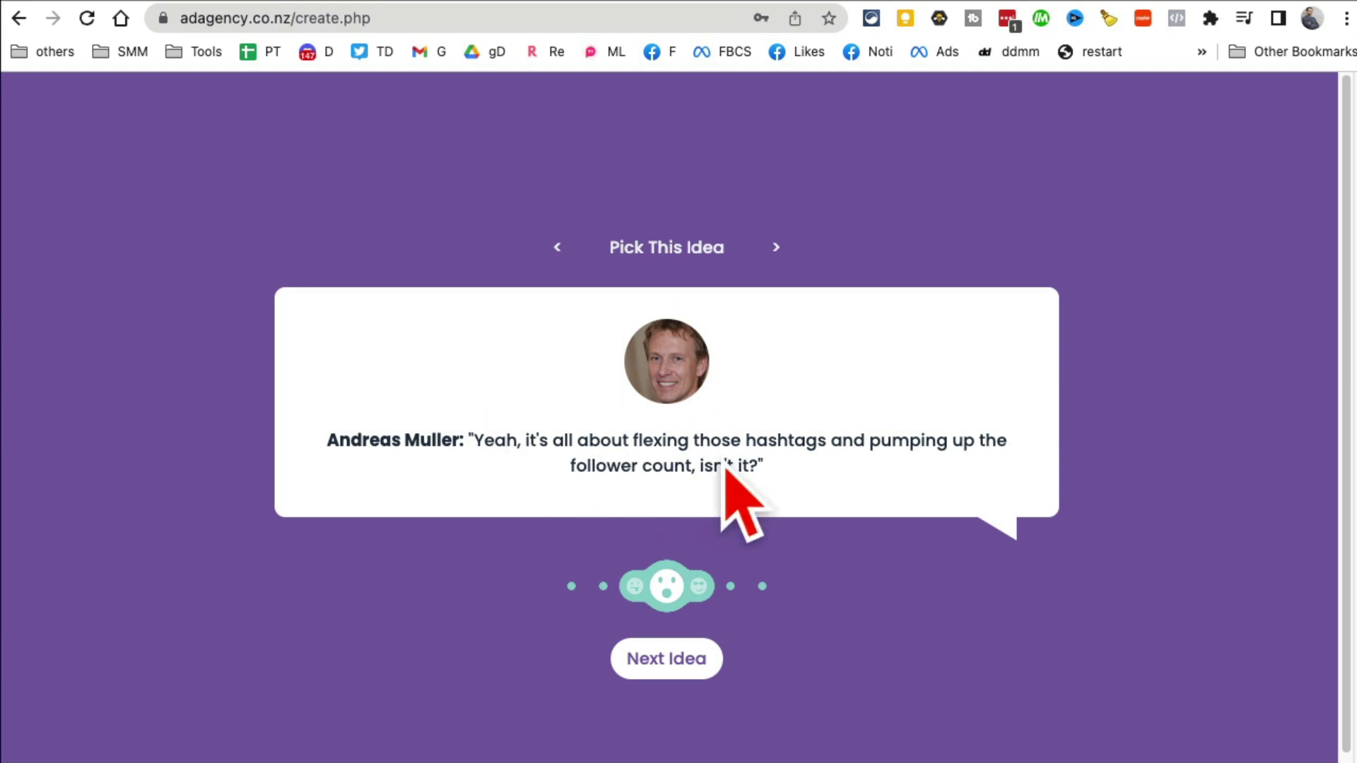
left_click(670, 249)
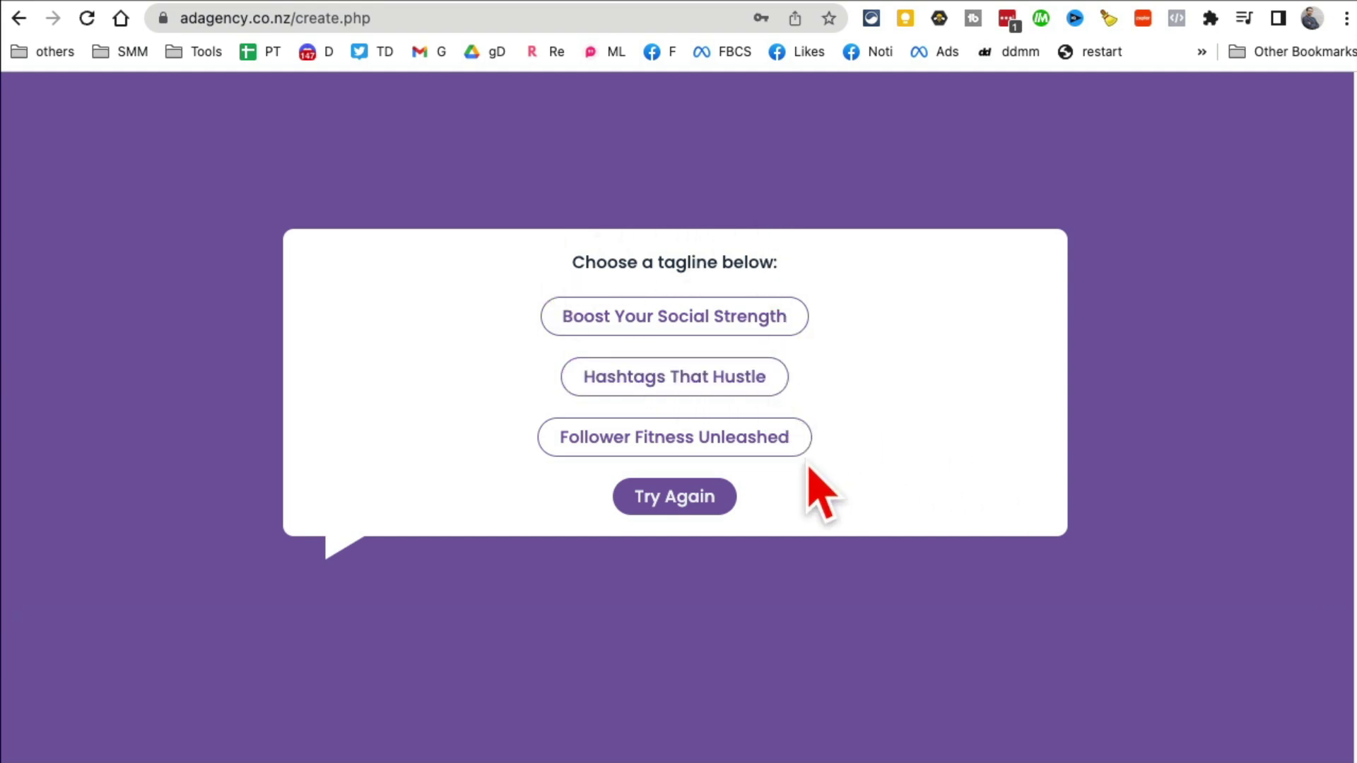
- Choose the 'Boost Your Social Strength' tagline, review the campaign idea, and proceed to writing ads
left_click(734, 320)
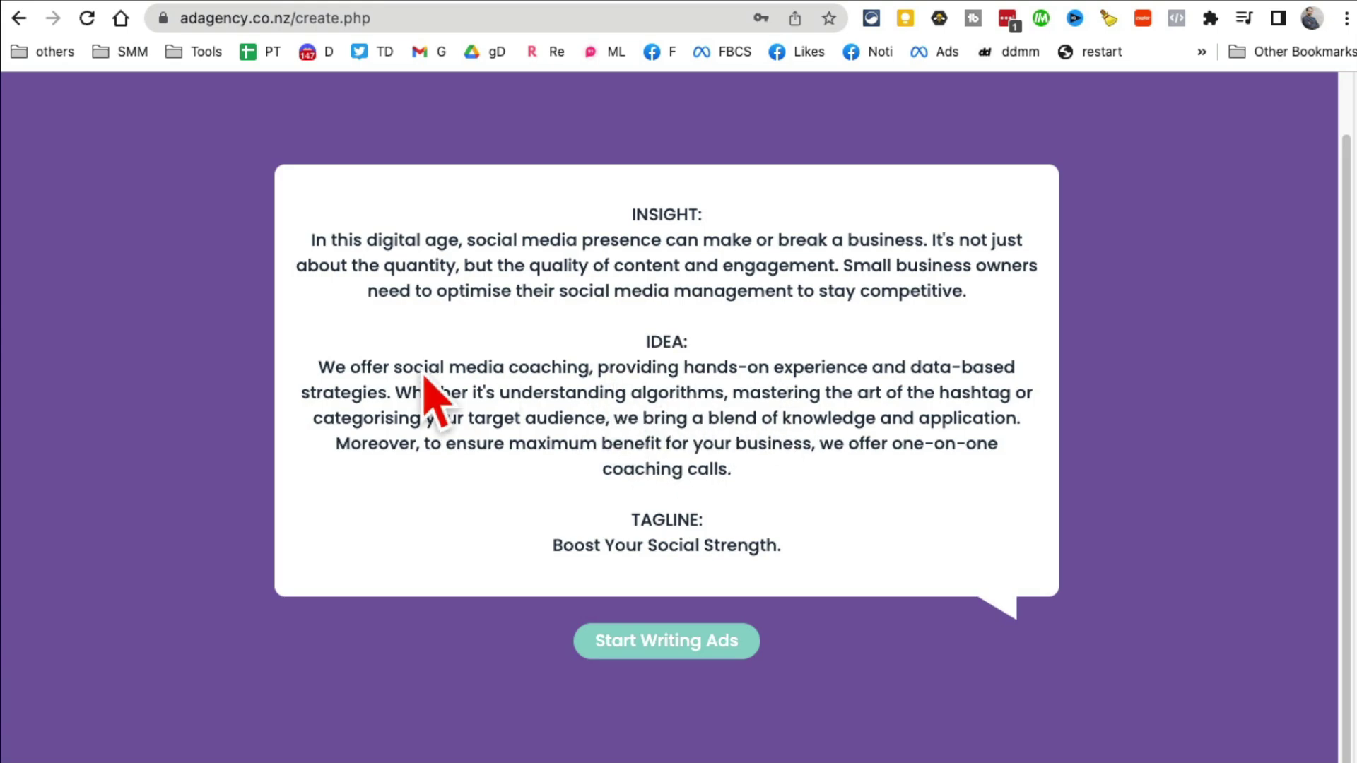
mouse_move(429, 369)
left_mouse_down()
mouse_move(883, 442)
mouse_move(848, 486)
left_mouse_up()
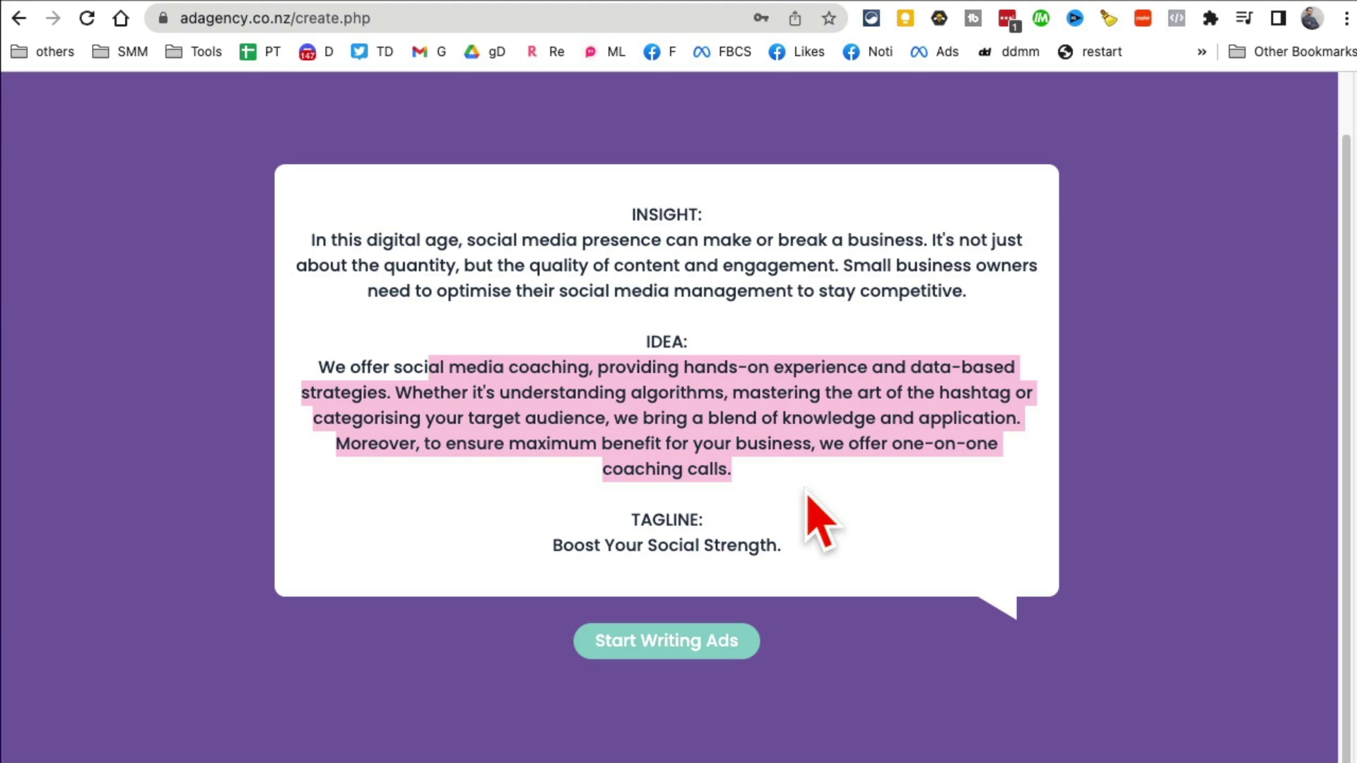
left_click(675, 664)
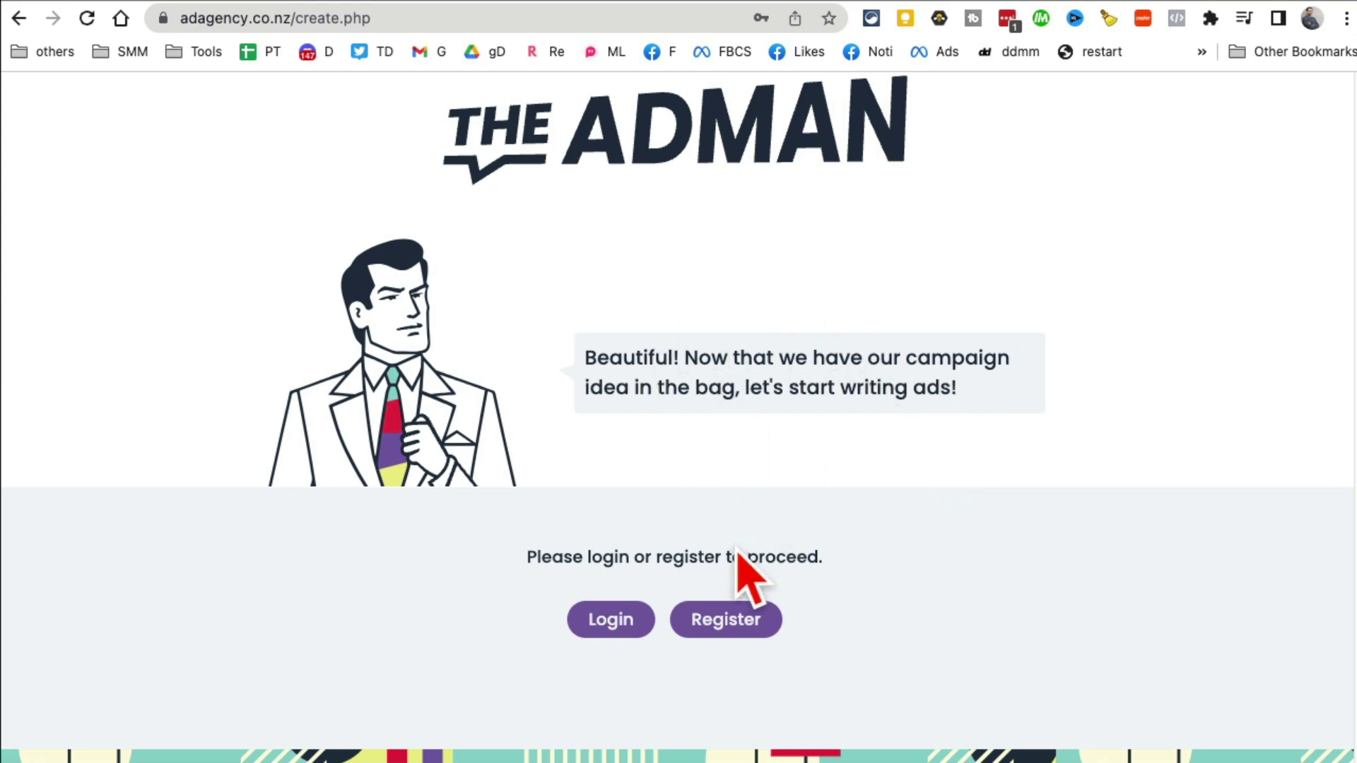
- Log in past the reCAPTCHA and create a new campaign named SM Coaching
left_click(611, 622)
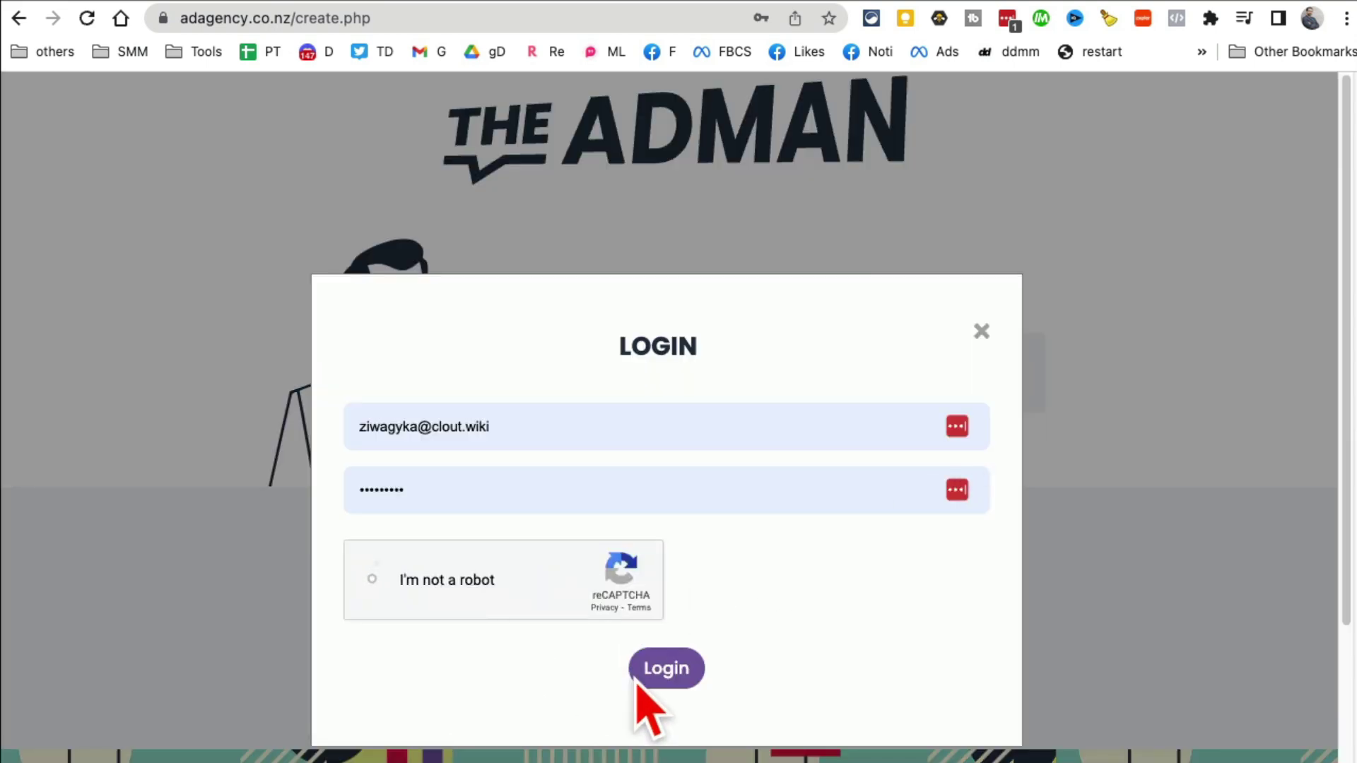
left_click(439, 594)
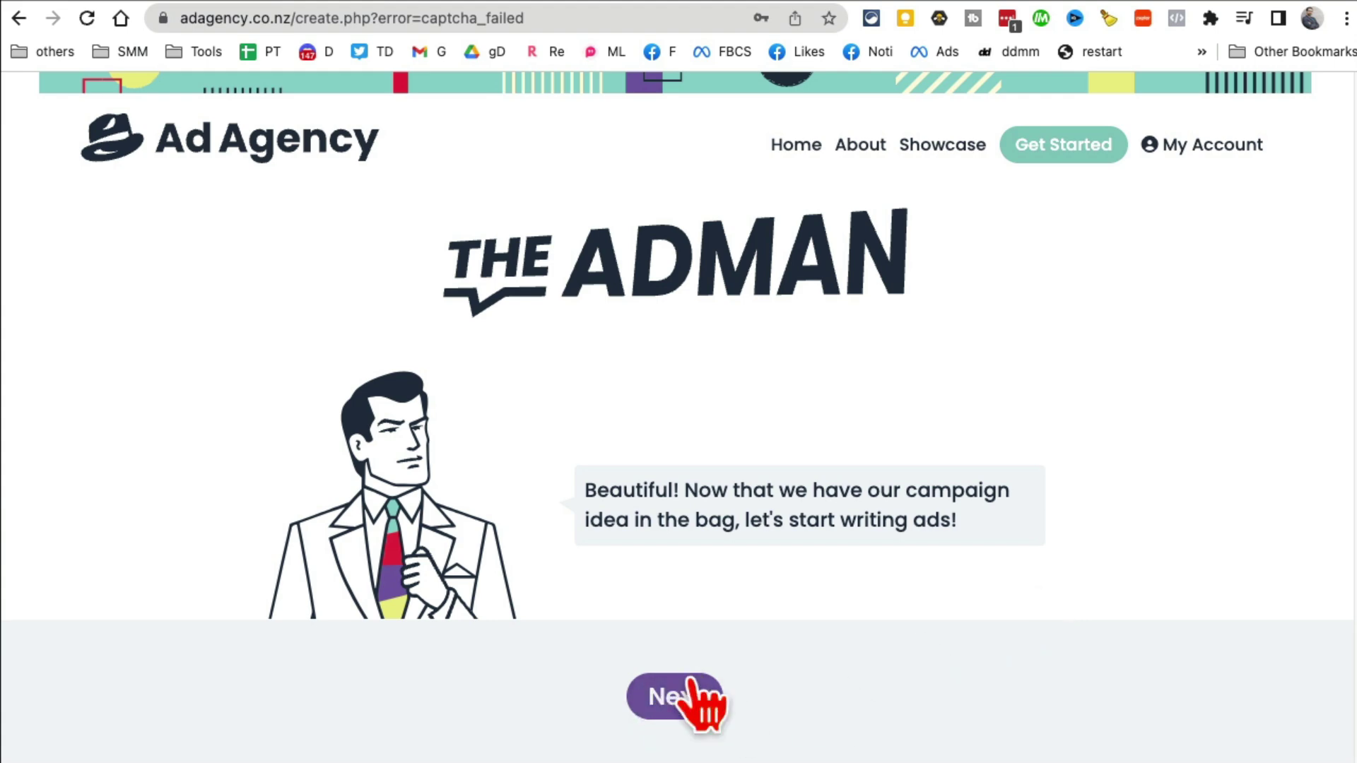
left_click(696, 703)
left_click(657, 407)
type("sm coaching")
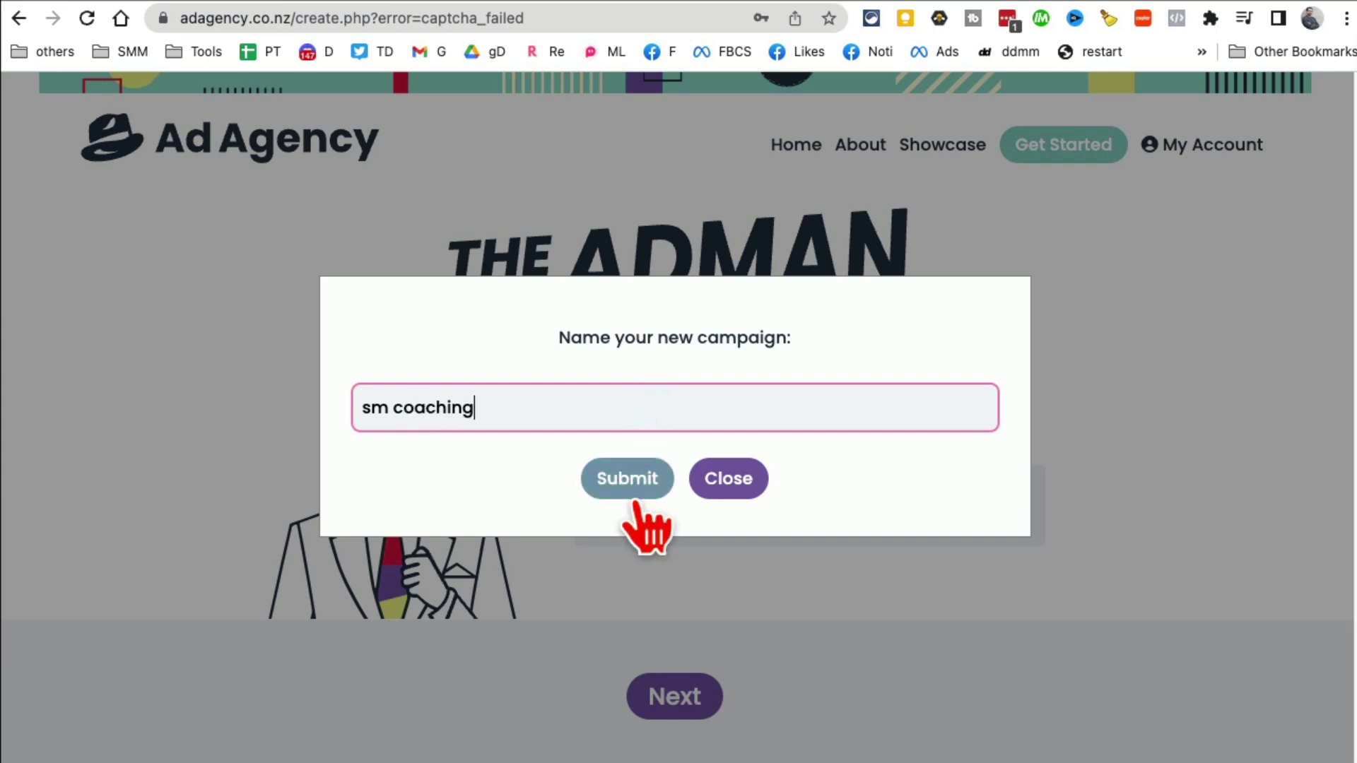
left_click(629, 488)
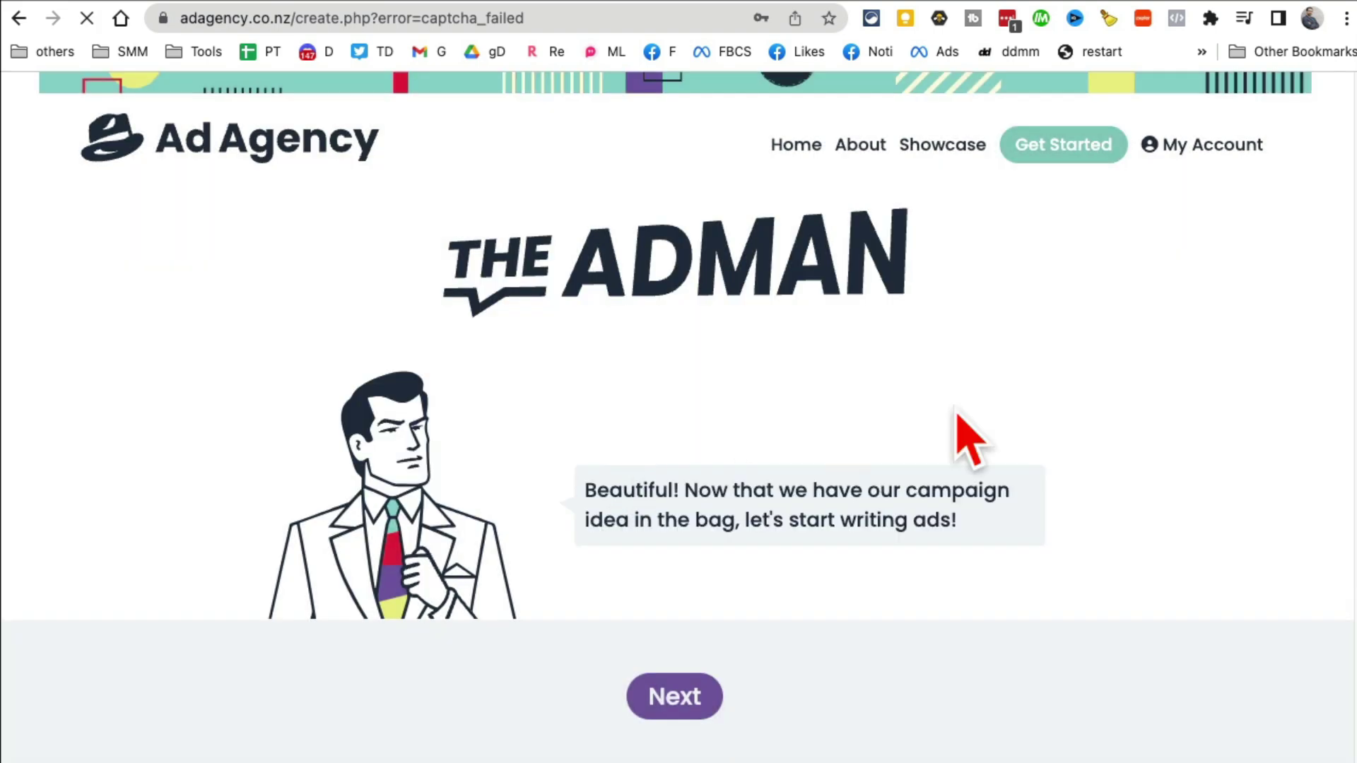
- Scroll through the SM Coaching campaign page, highlighting its brief, down to the ad types
scroll(922, 388, "down", 1)
scroll(922, 387, "down", 1)
scroll(922, 382, "down", 5)
left_click_drag(326, 306, 533, 502)
scroll(983, 388, "up", 3)
mouse_move(704, 248)
left_mouse_down()
mouse_move(954, 570)
mouse_move(1031, 563)
left_mouse_up()
scroll(1071, 618, "down", 9)
- Generate an AI-written Facebook post for the SM Coaching campaign and look over its text
scroll(1199, 565, "down", 1)
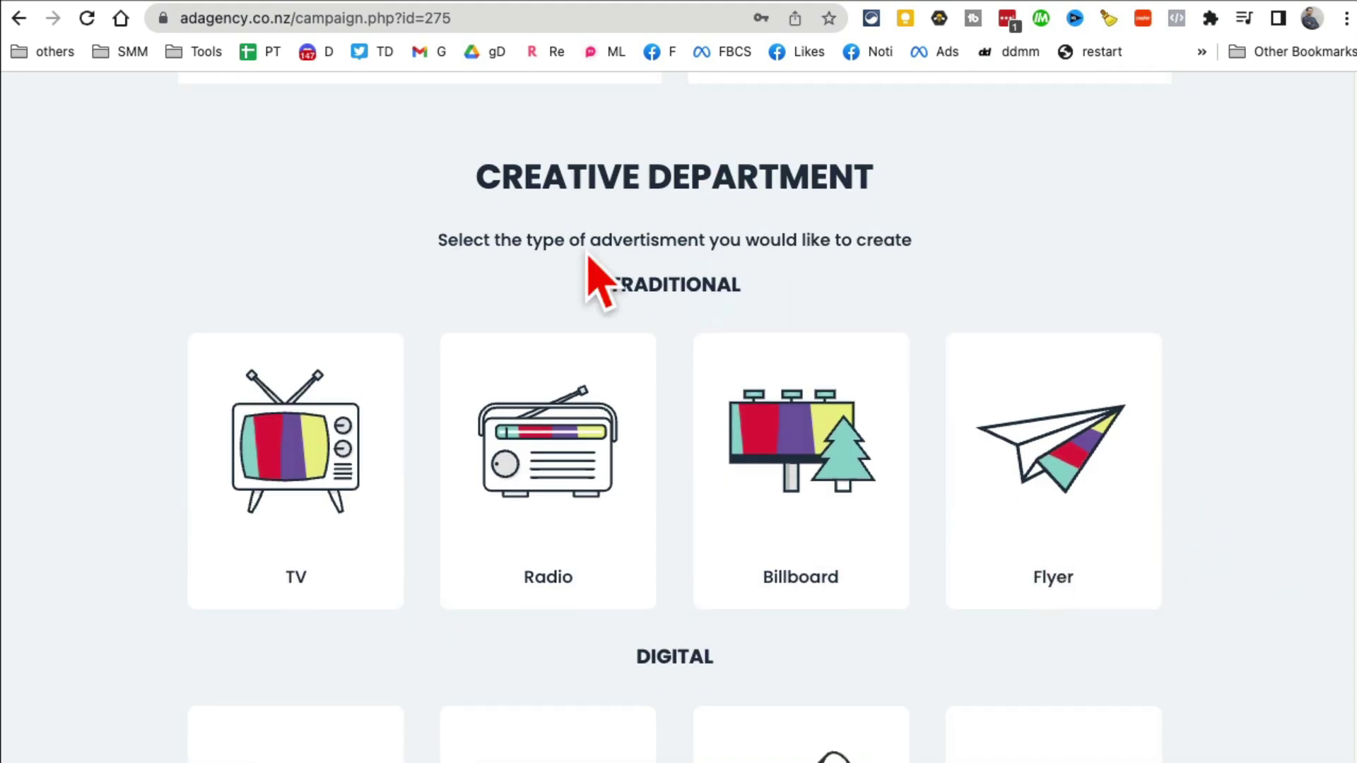
scroll(1205, 502, "down", 5)
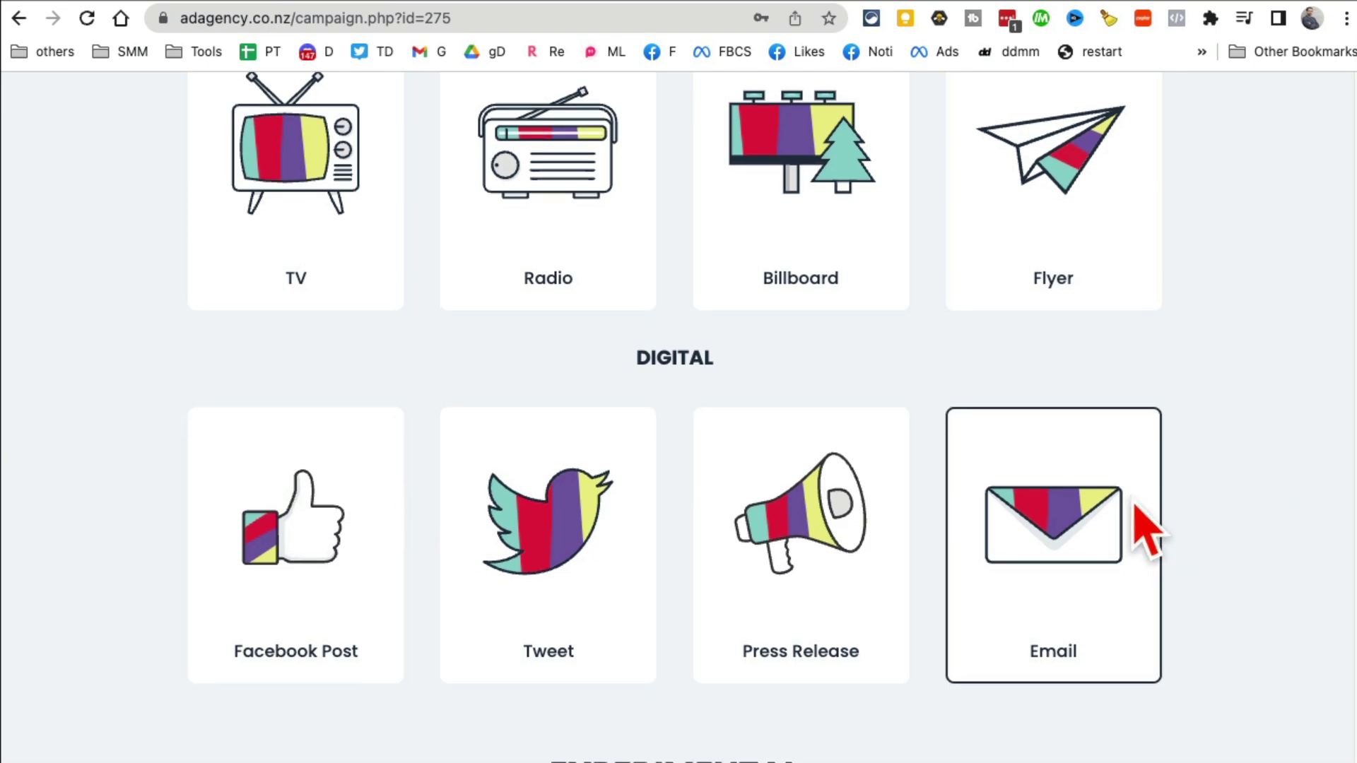
scroll(1145, 521, "down", 3)
left_click(349, 418)
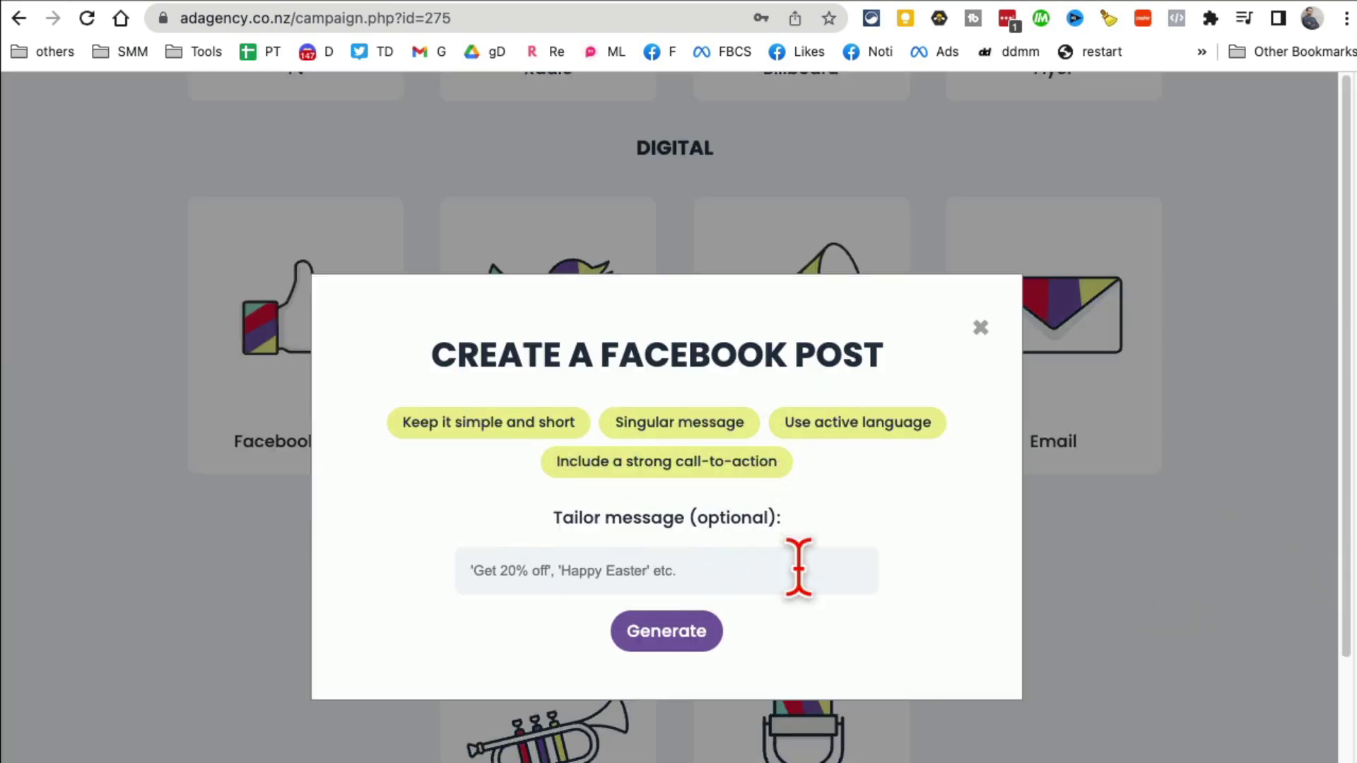
left_click(680, 632)
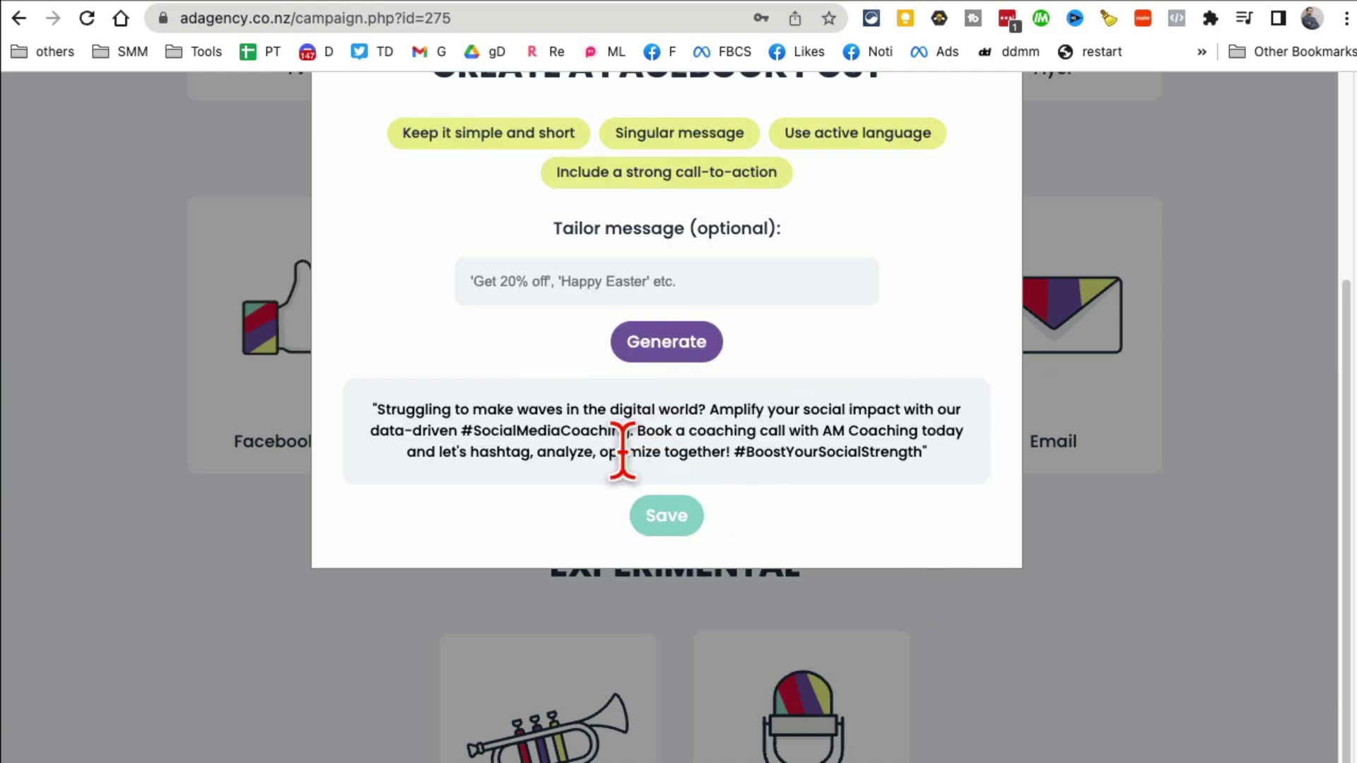
left_click_drag(461, 410, 944, 545)
left_click(562, 439)
left_click_drag(458, 410, 867, 410)
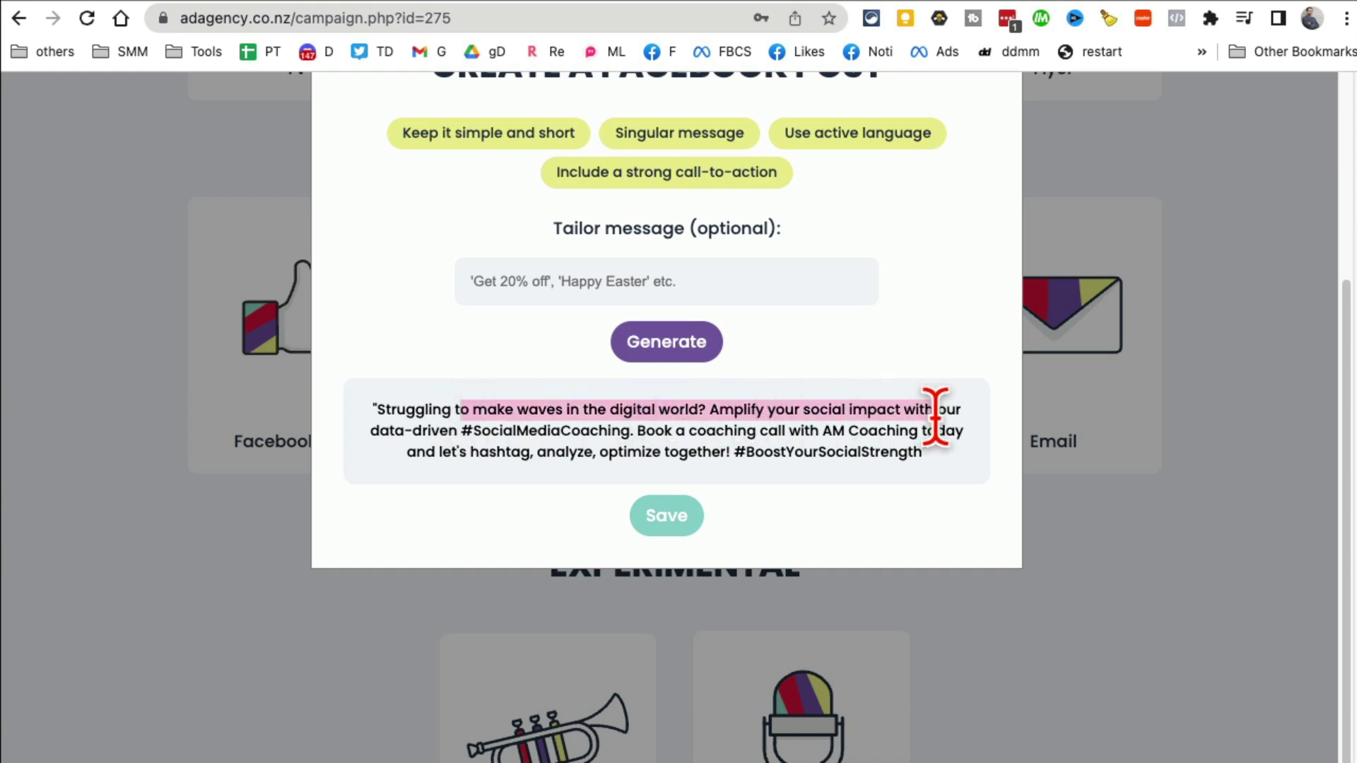
left_click(697, 424)
left_click_drag(460, 410, 639, 433)
left_click(865, 439)
- Save the generated post as an ad titled 'sm' and confirm the success message
left_click(665, 517)
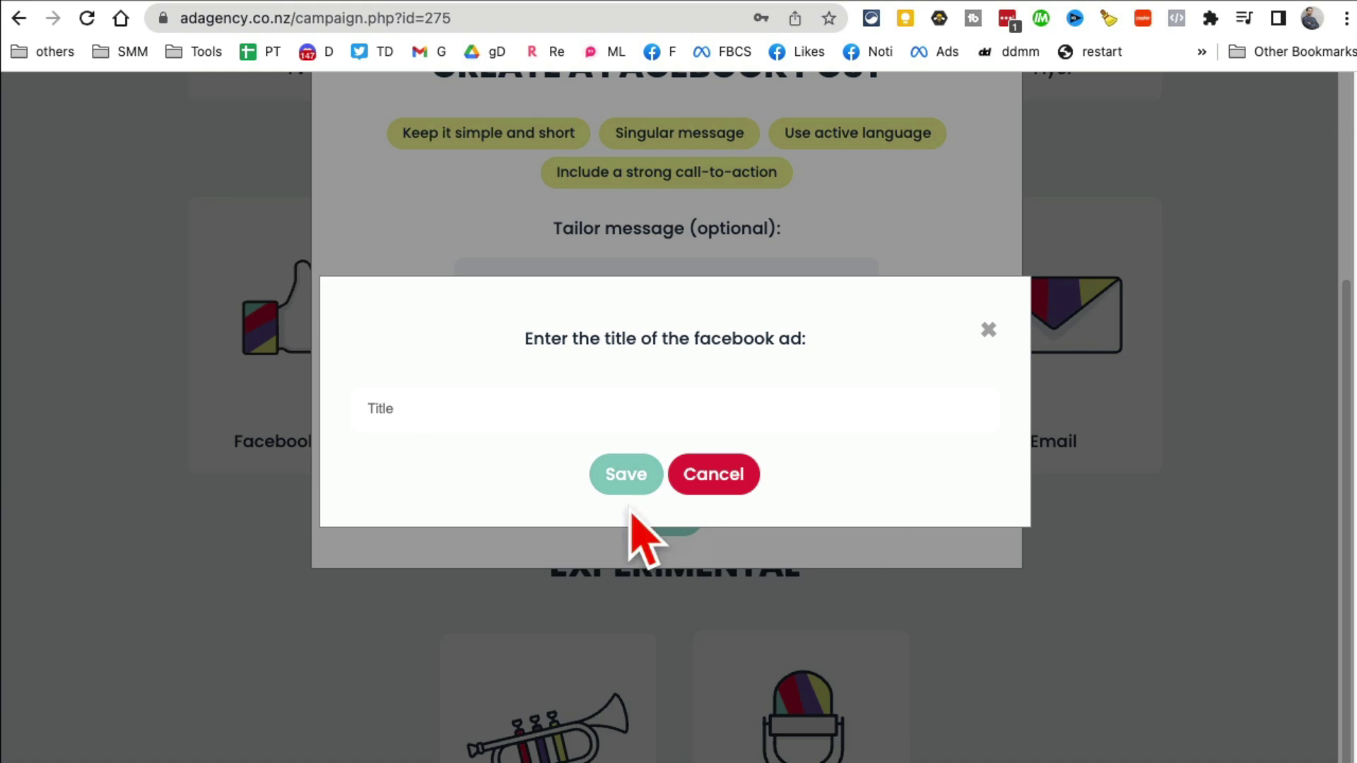
left_click(642, 482)
key("Return")
left_click(461, 404)
type("sm")
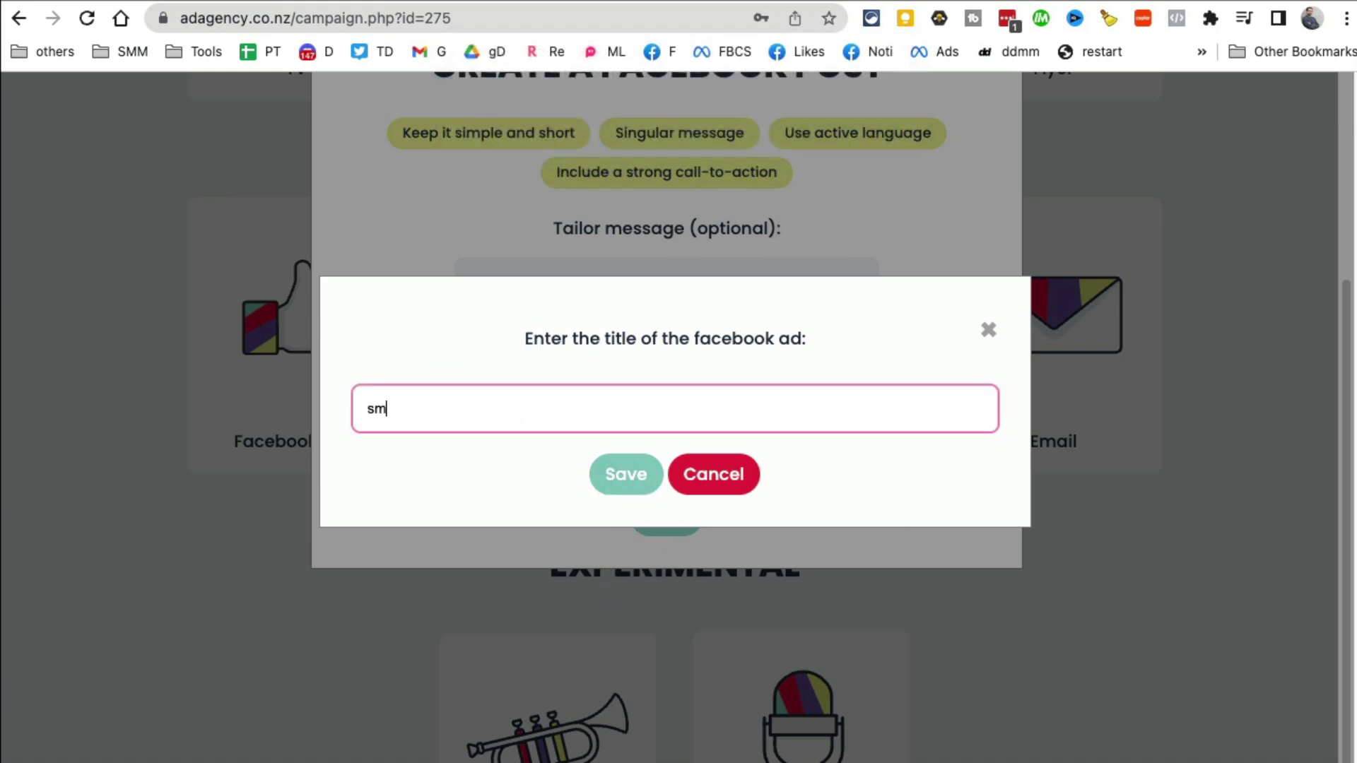
key("Return")
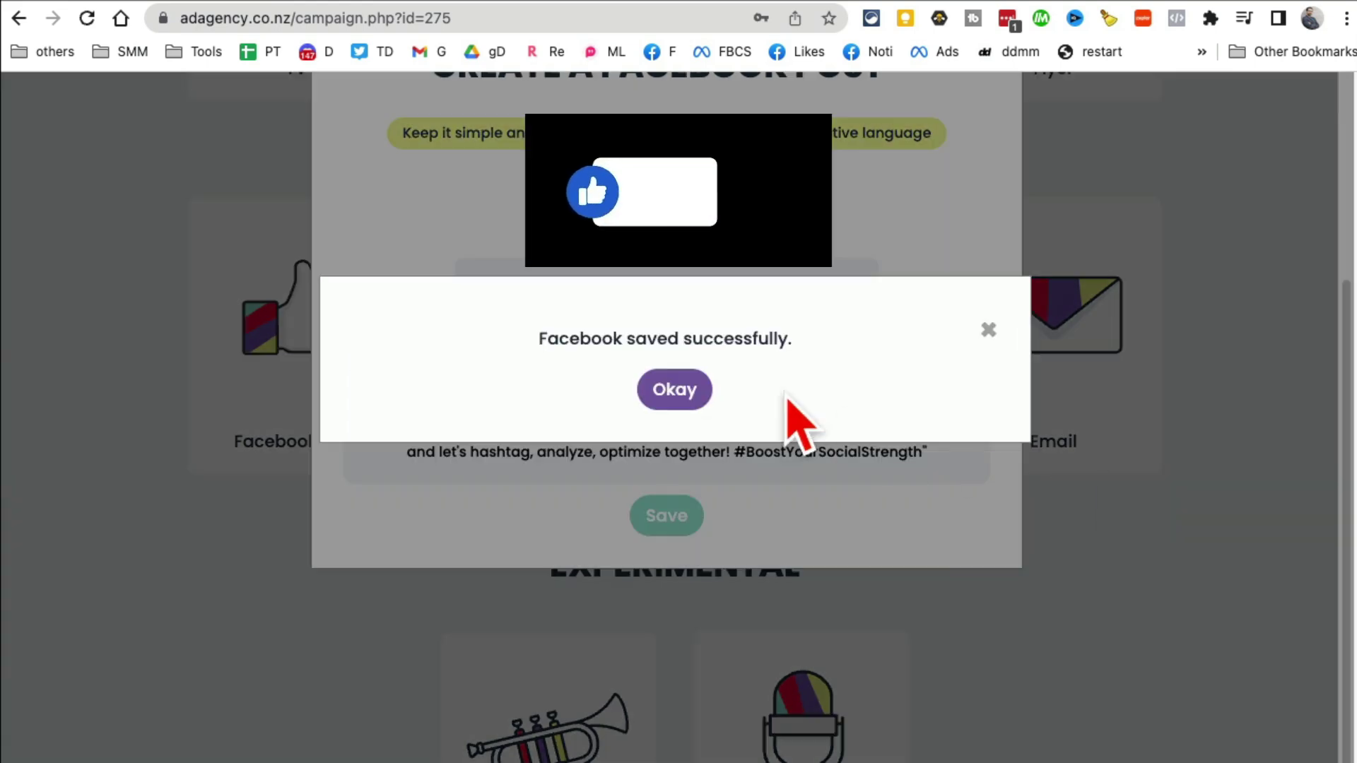
left_click(668, 390)
scroll(1184, 495, "down", 1)
scroll(1180, 481, "down", 4)
scroll(1181, 490, "up", 5)
scroll(1181, 491, "up", 5)
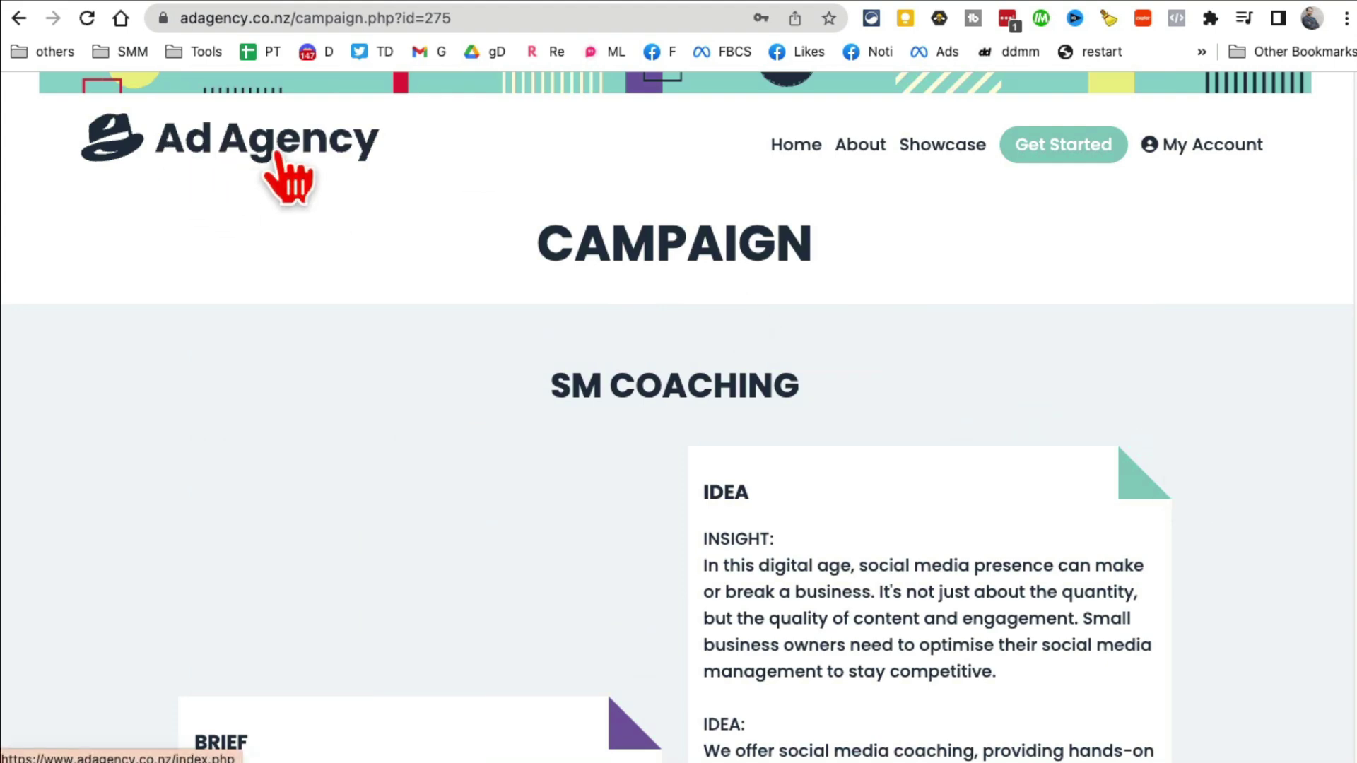
- Open the account Dashboard and browse the latest ads, including the sm ad
mouse_move(1203, 144)
left_click(1228, 188)
scroll(981, 409, "down", 5)
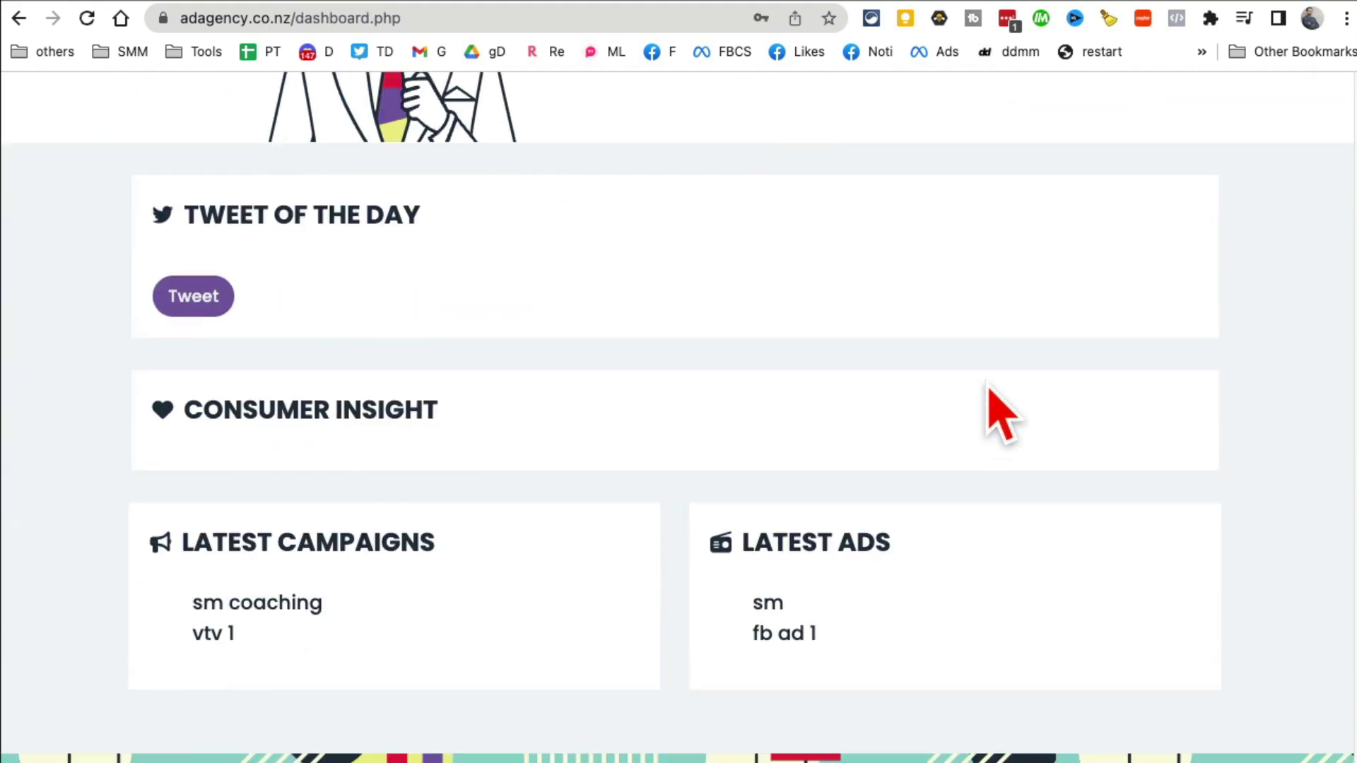
scroll(424, 542, "down", 1)
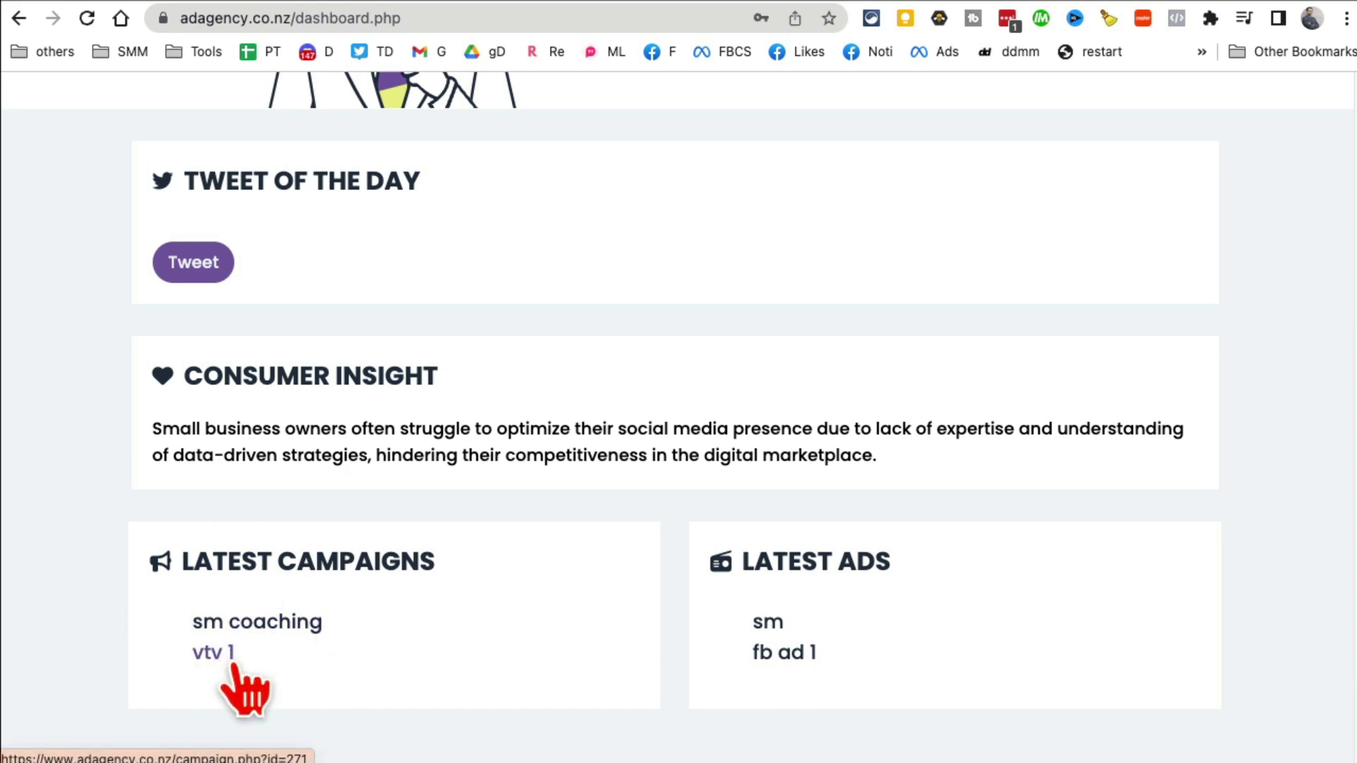
scroll(989, 597, "down", 2)
scroll(1000, 608, "up", 8)
scroll(1000, 608, "down", 8)
scroll(1000, 607, "up", 10)
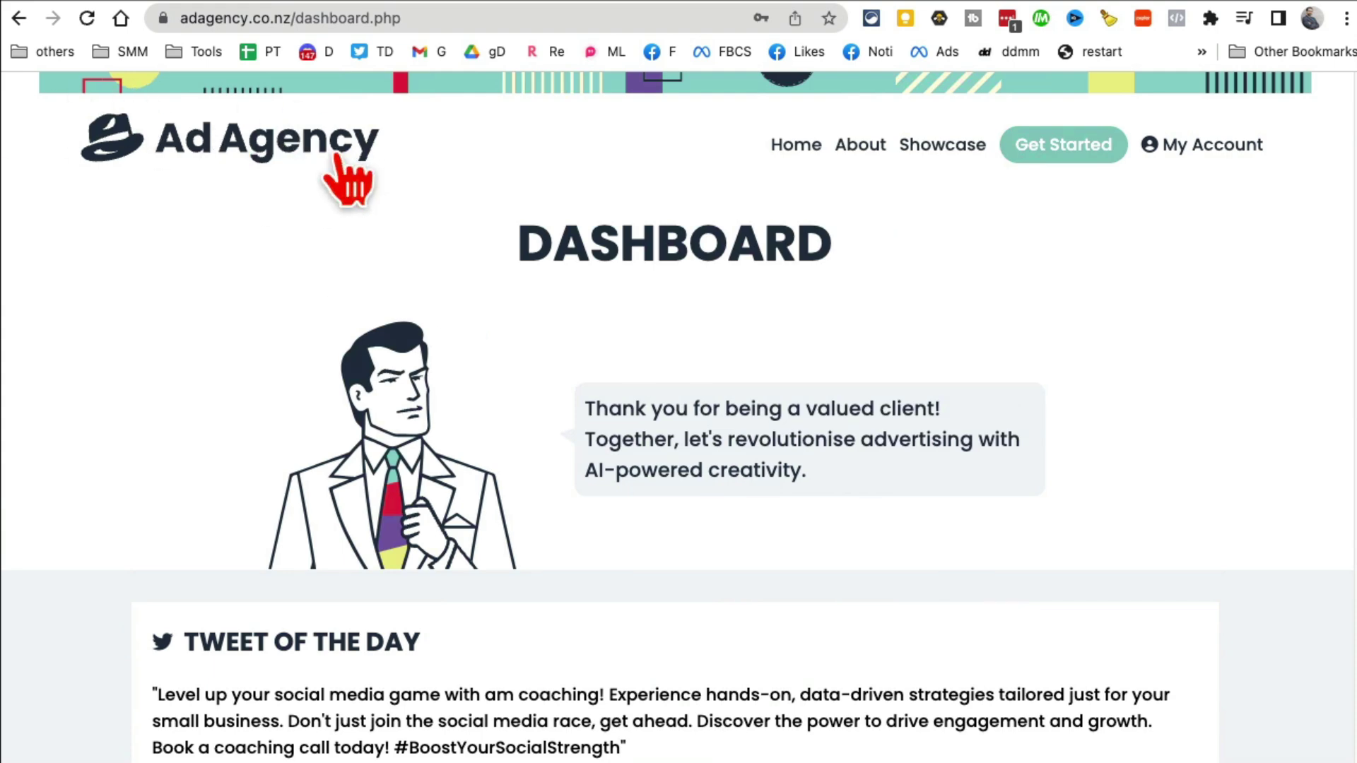
- Go to heydoc.ai from the address bar
left_click(424, 10)
type("heydoc.ai")
key("Return")
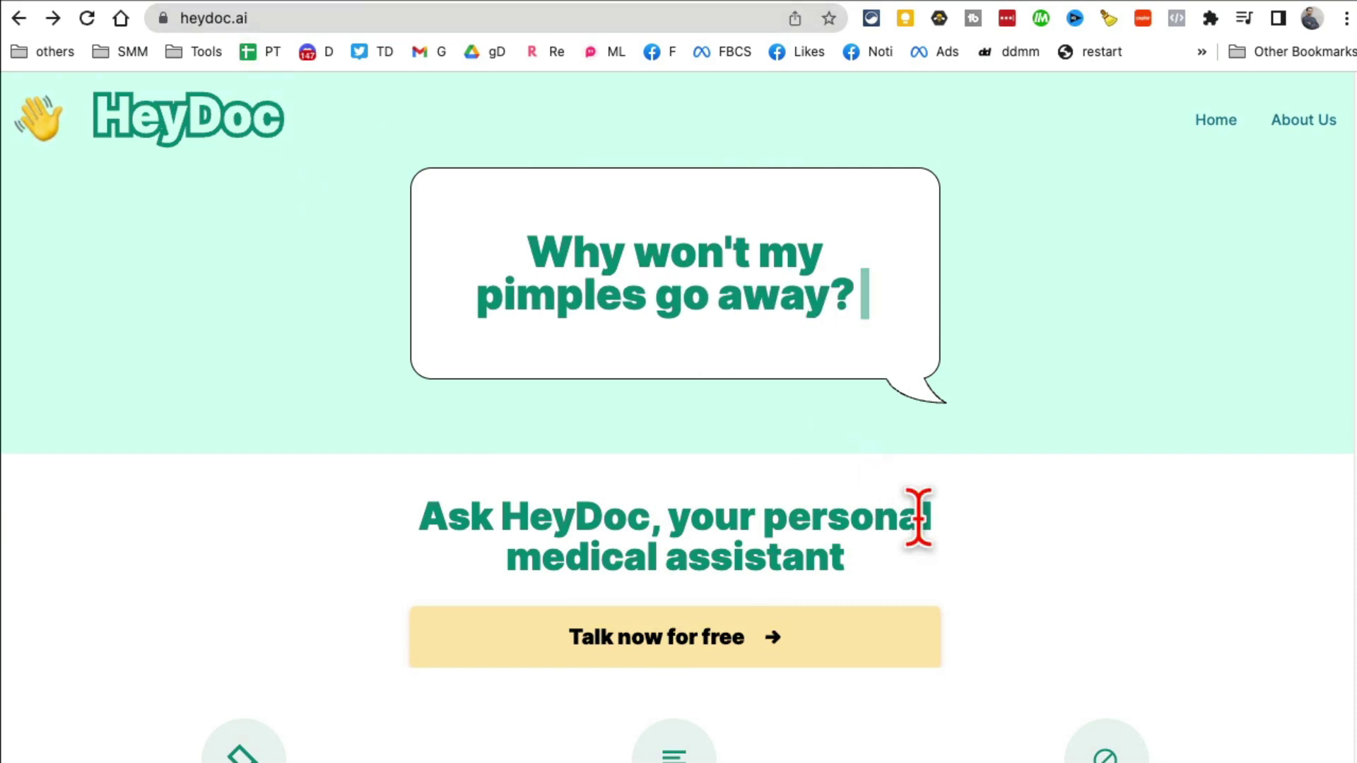
- Scroll the HeyDoc homepage, choose 'Talk now for free', and pick Telegram as the chat channel
left_click_drag(712, 501, 990, 606)
scroll(1081, 594, "down", 2)
scroll(1082, 594, "down", 8)
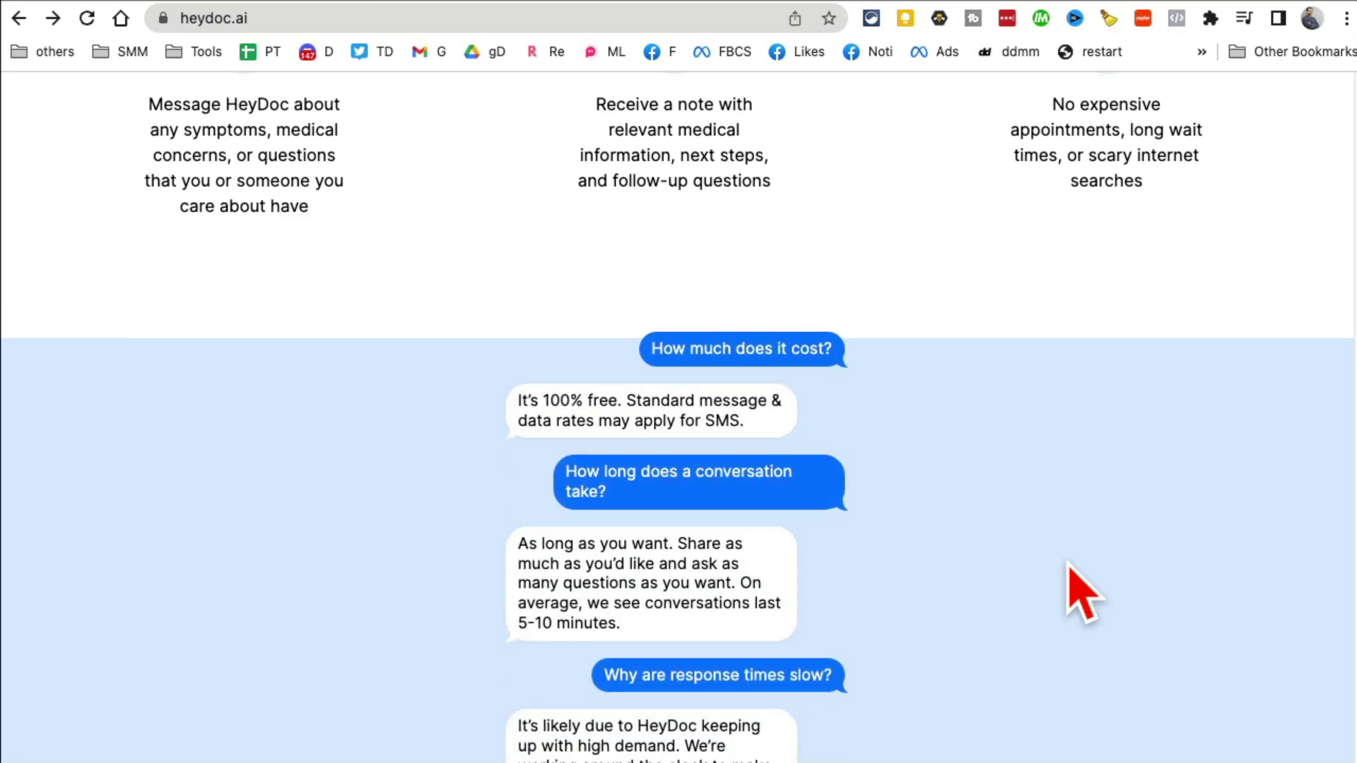
scroll(1081, 593, "down", 3)
scroll(1082, 593, "down", 8)
scroll(1082, 594, "down", 6)
scroll(1081, 594, "down", 7)
scroll(1082, 594, "up", 10)
scroll(1081, 593, "down", 10)
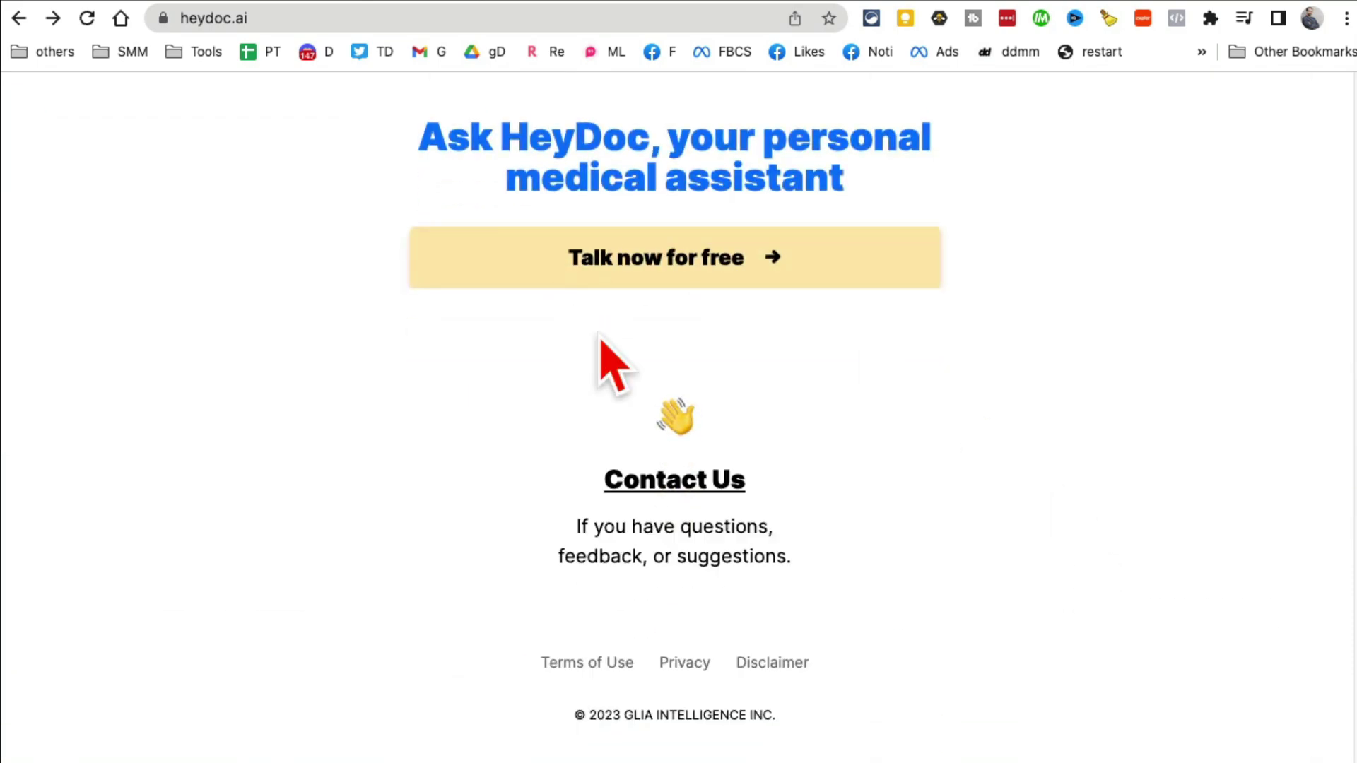
left_click(640, 266)
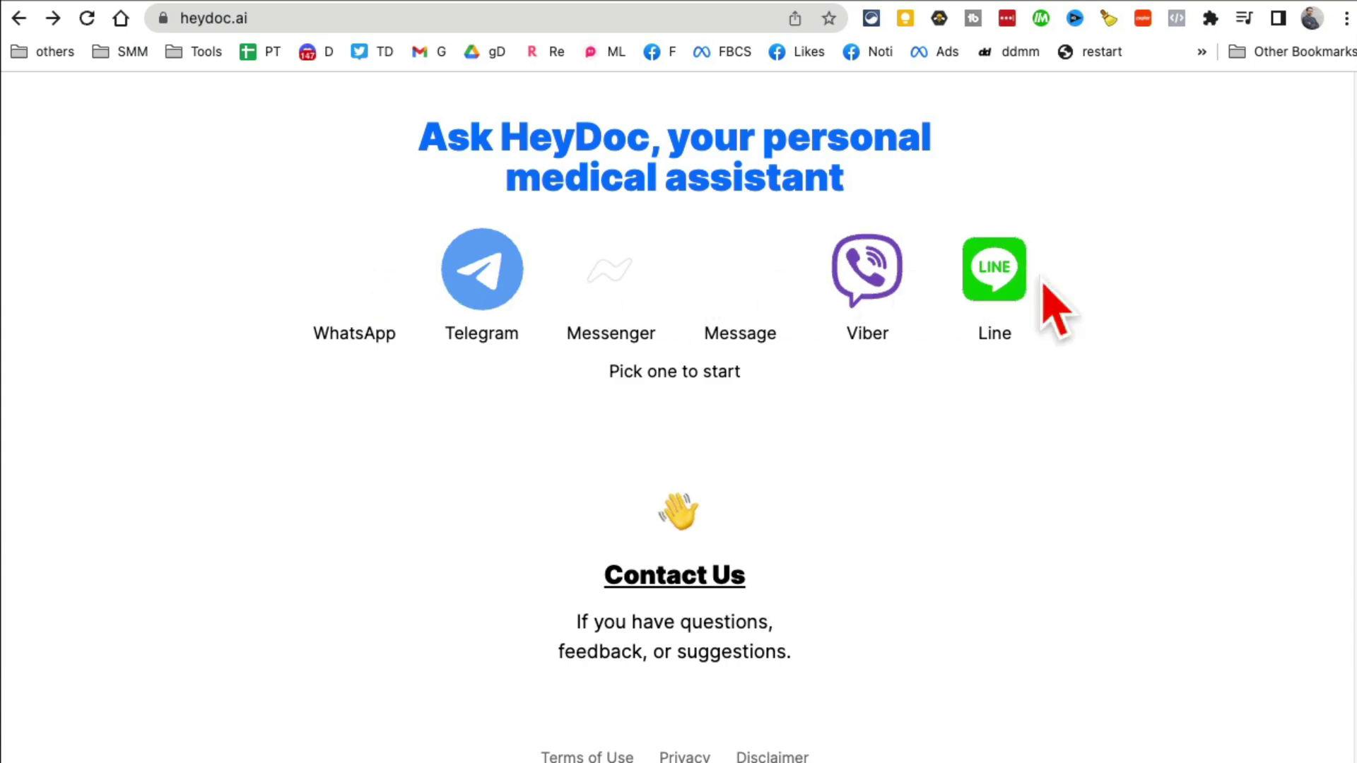
left_click(511, 1)
scroll(678, 339, "up", 10)
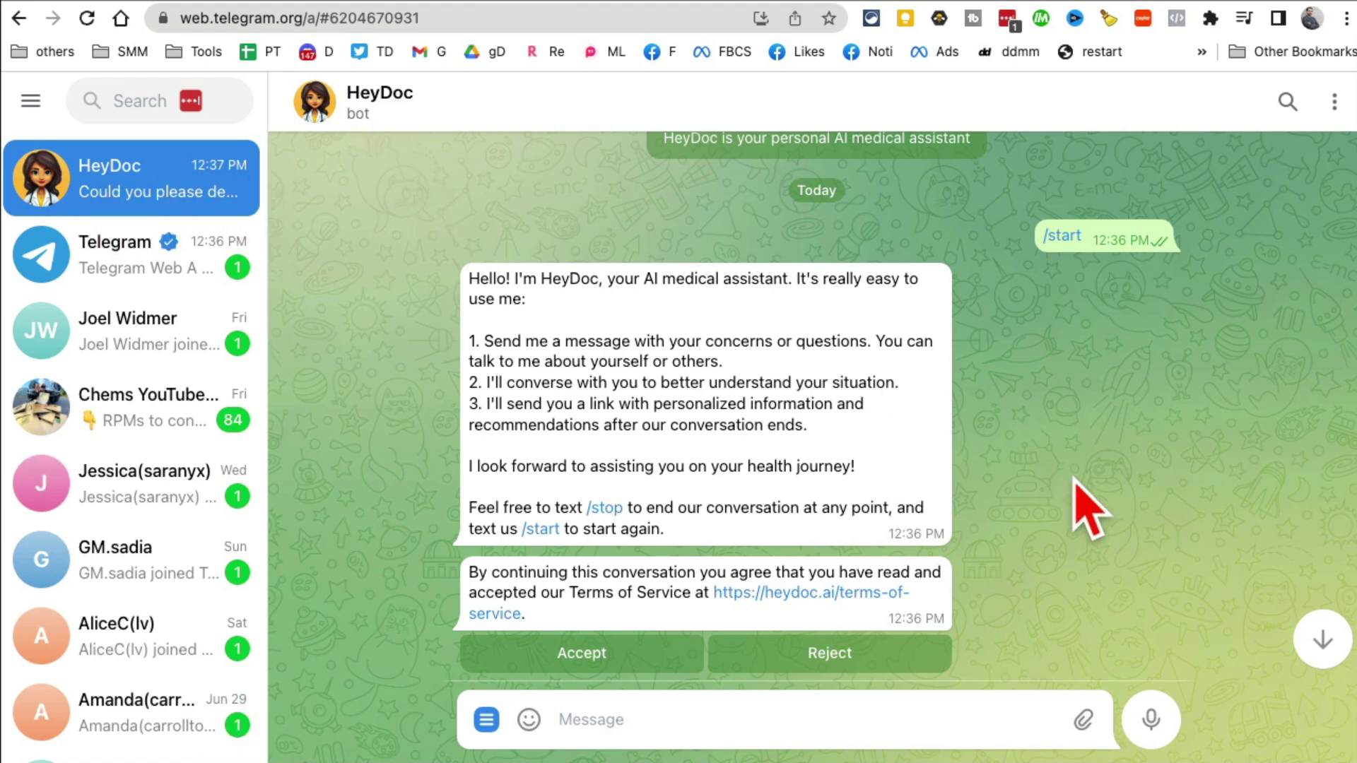
scroll(1088, 509, "down", 2)
scroll(1090, 500, "down", 2)
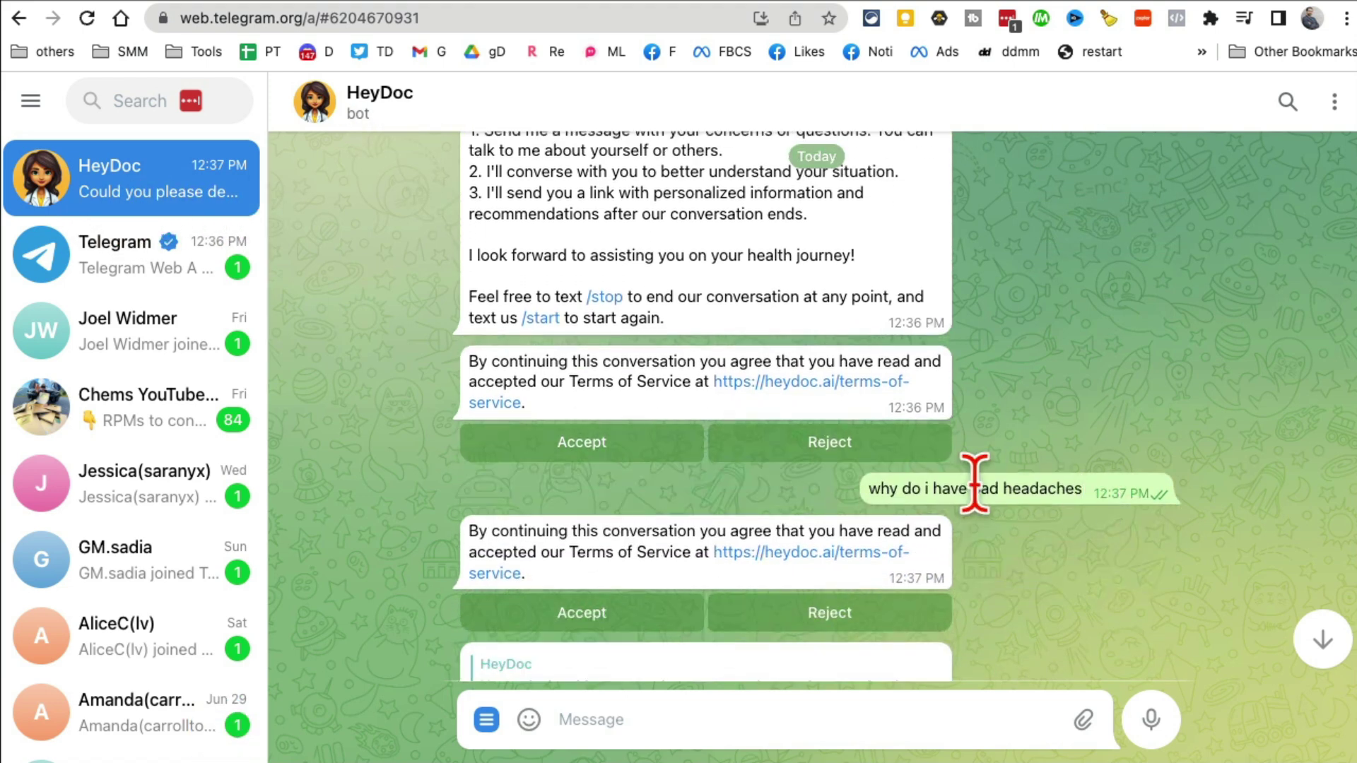
scroll(1145, 505, "down", 3)
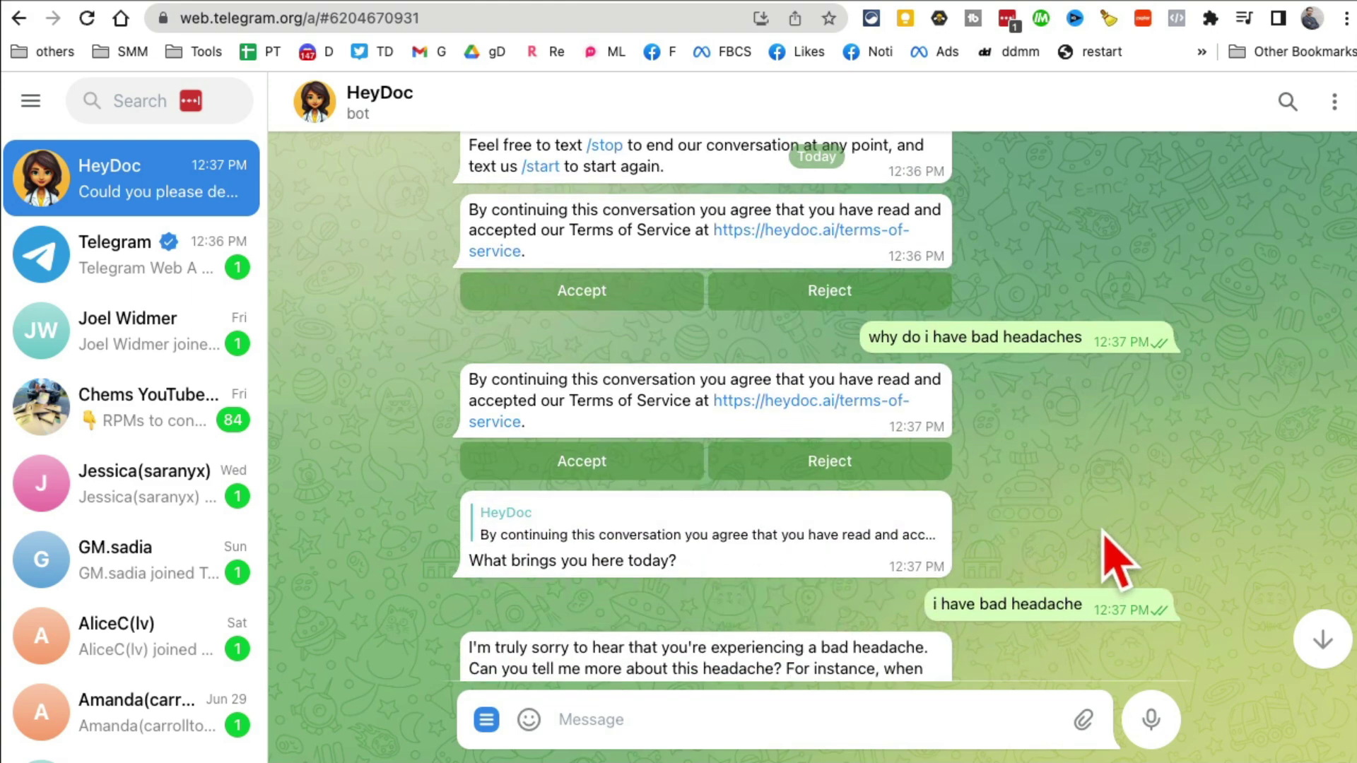
scroll(1115, 566, "down", 1)
scroll(1115, 562, "down", 1)
scroll(1115, 560, "down", 1)
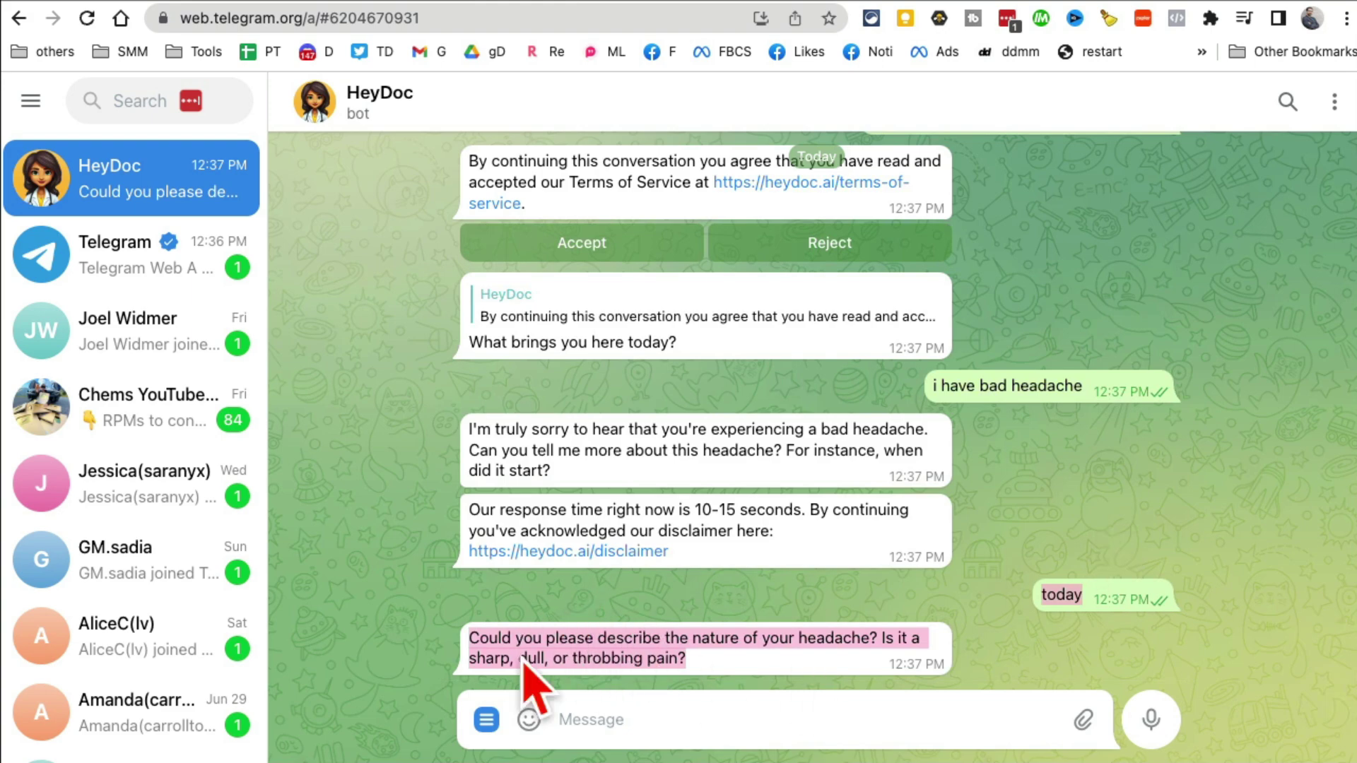
left_click(448, 4)
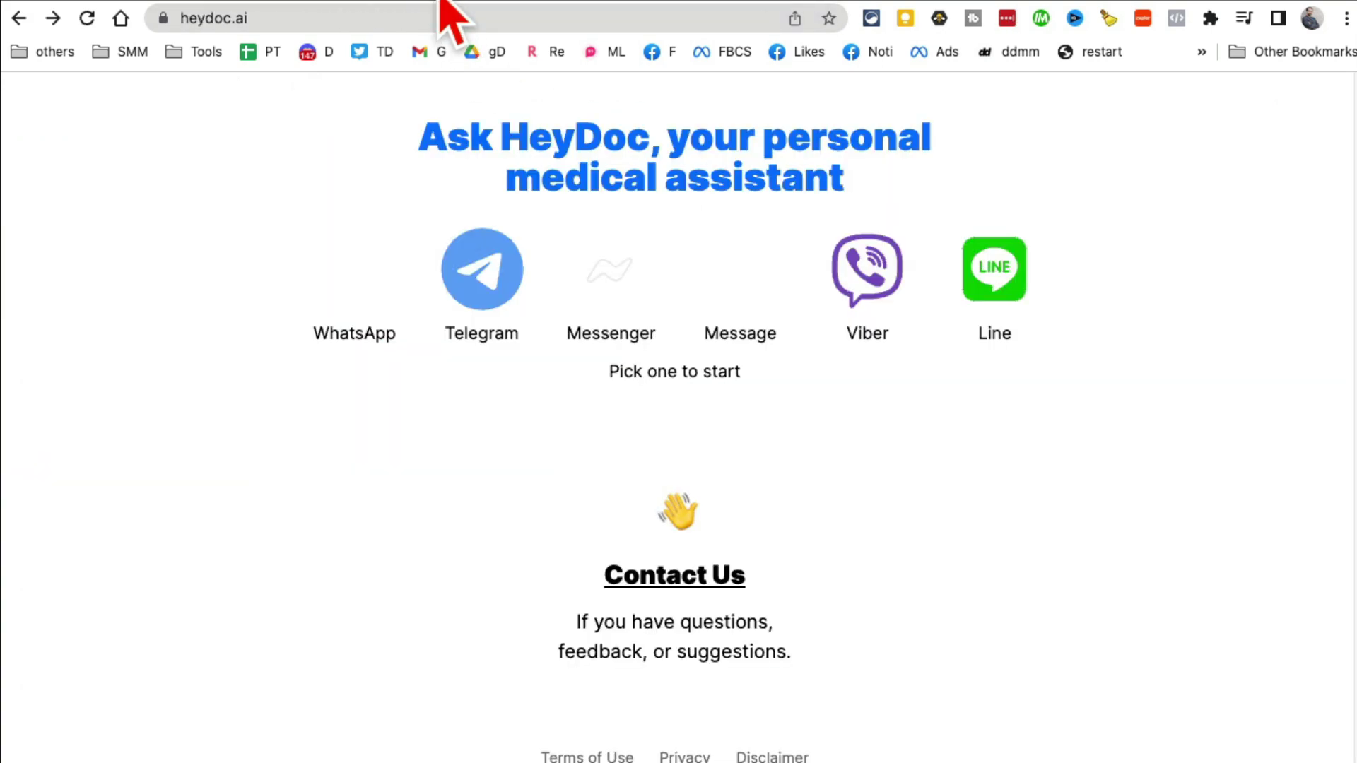
scroll(967, 544, "down", 15)
scroll(976, 548, "up", 15)
scroll(969, 545, "up", 3)
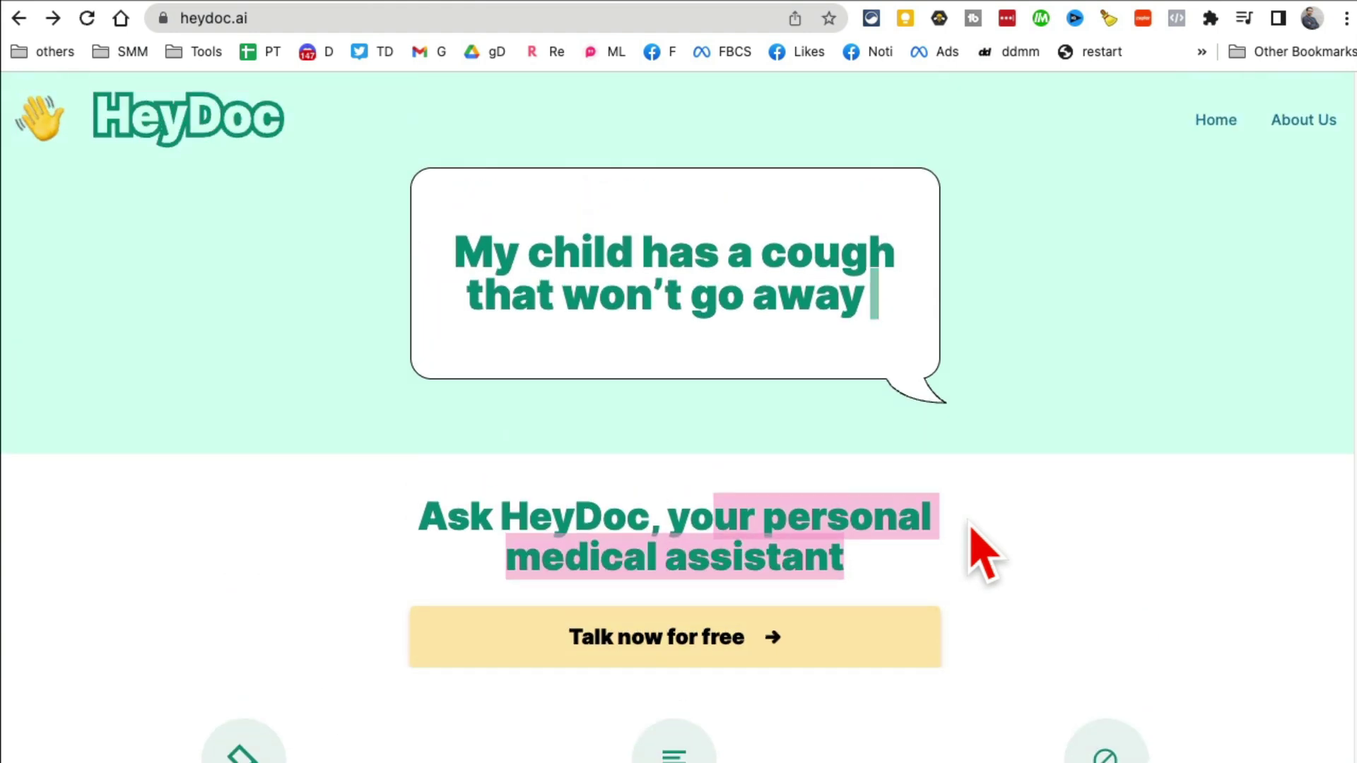
left_click_drag(672, 516, 969, 600)
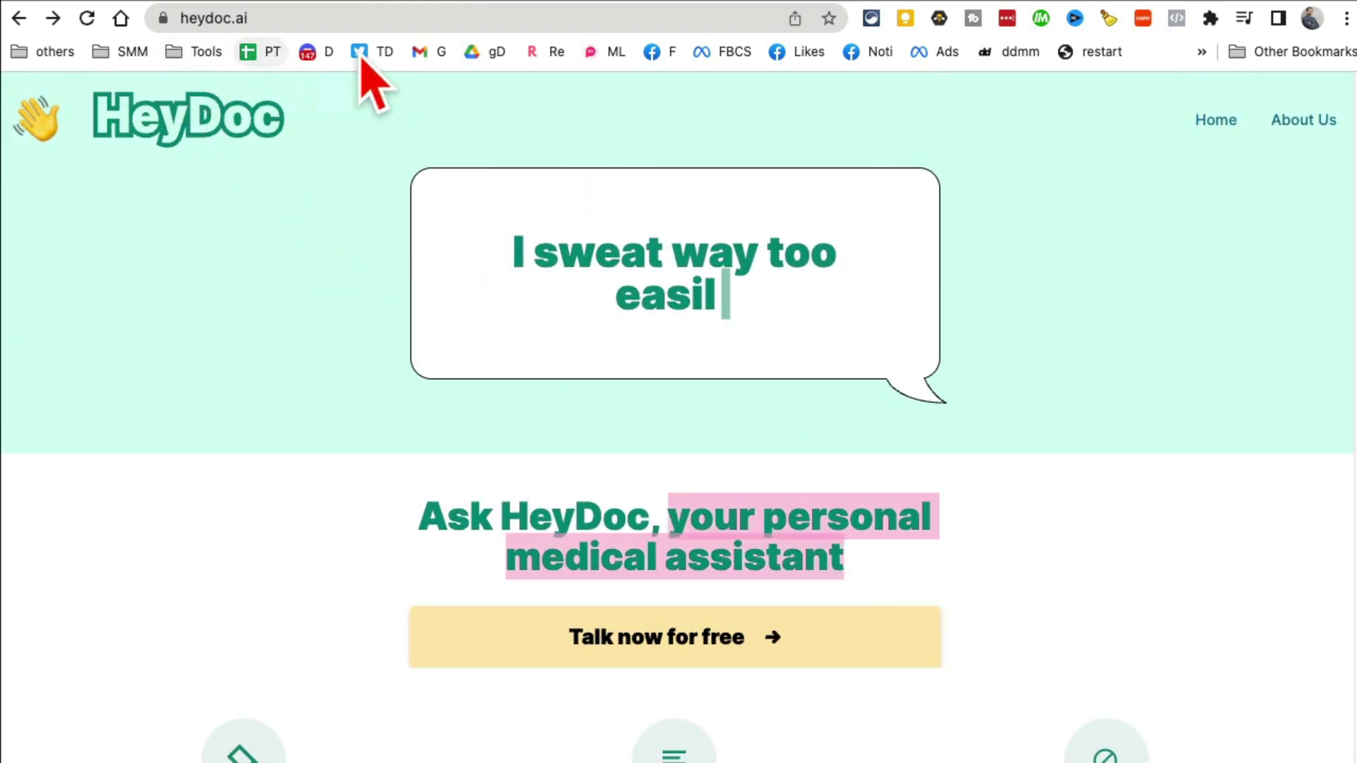
left_click(610, 2)
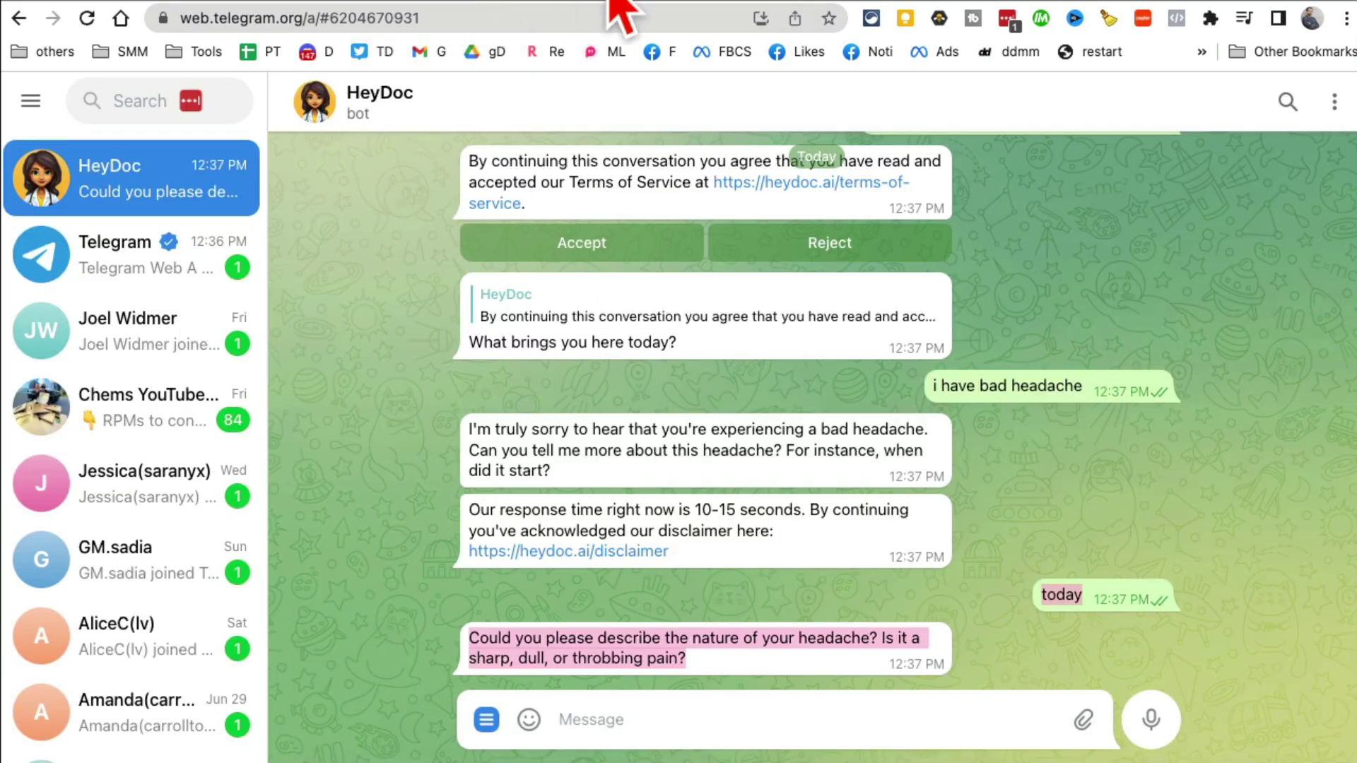
- Switch to Bullet Points and search past-day news briefs on business
left_click(611, 2)
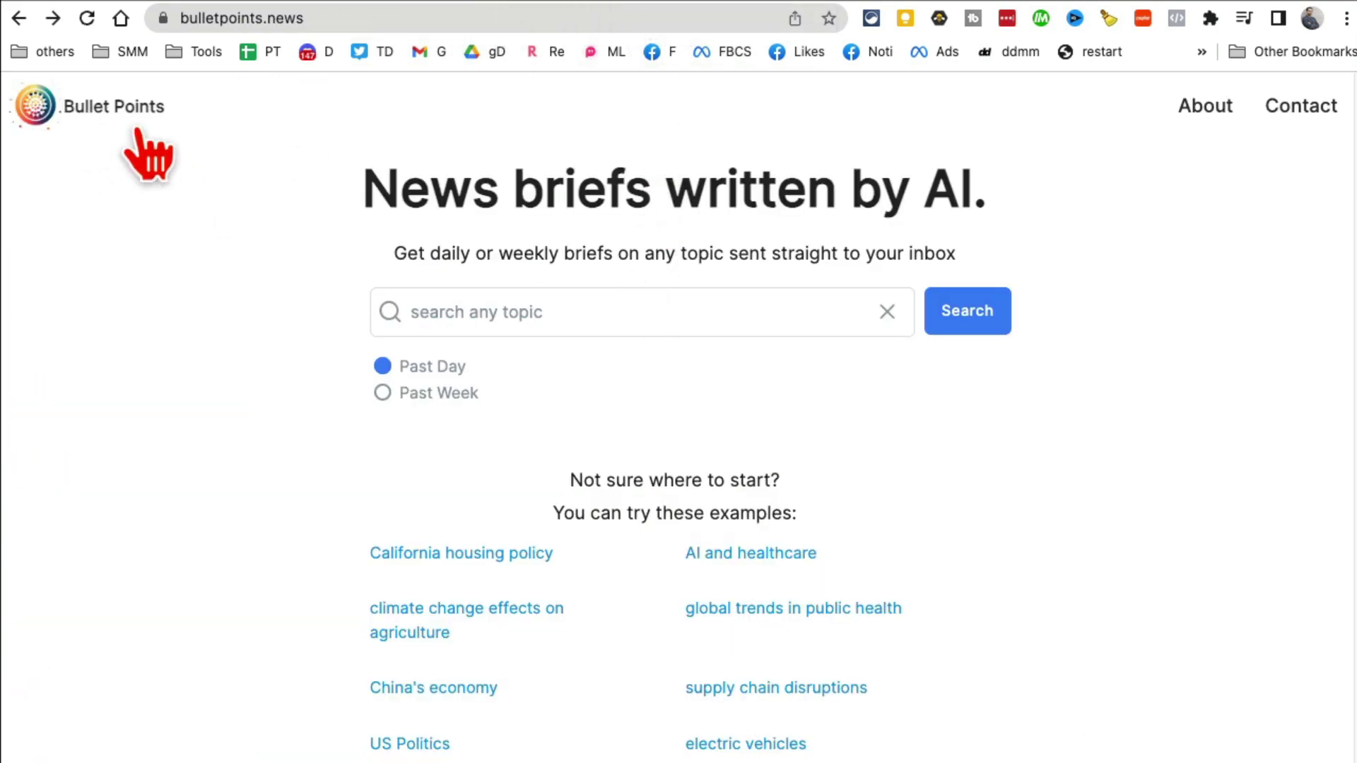
left_click_drag(431, 180, 972, 195)
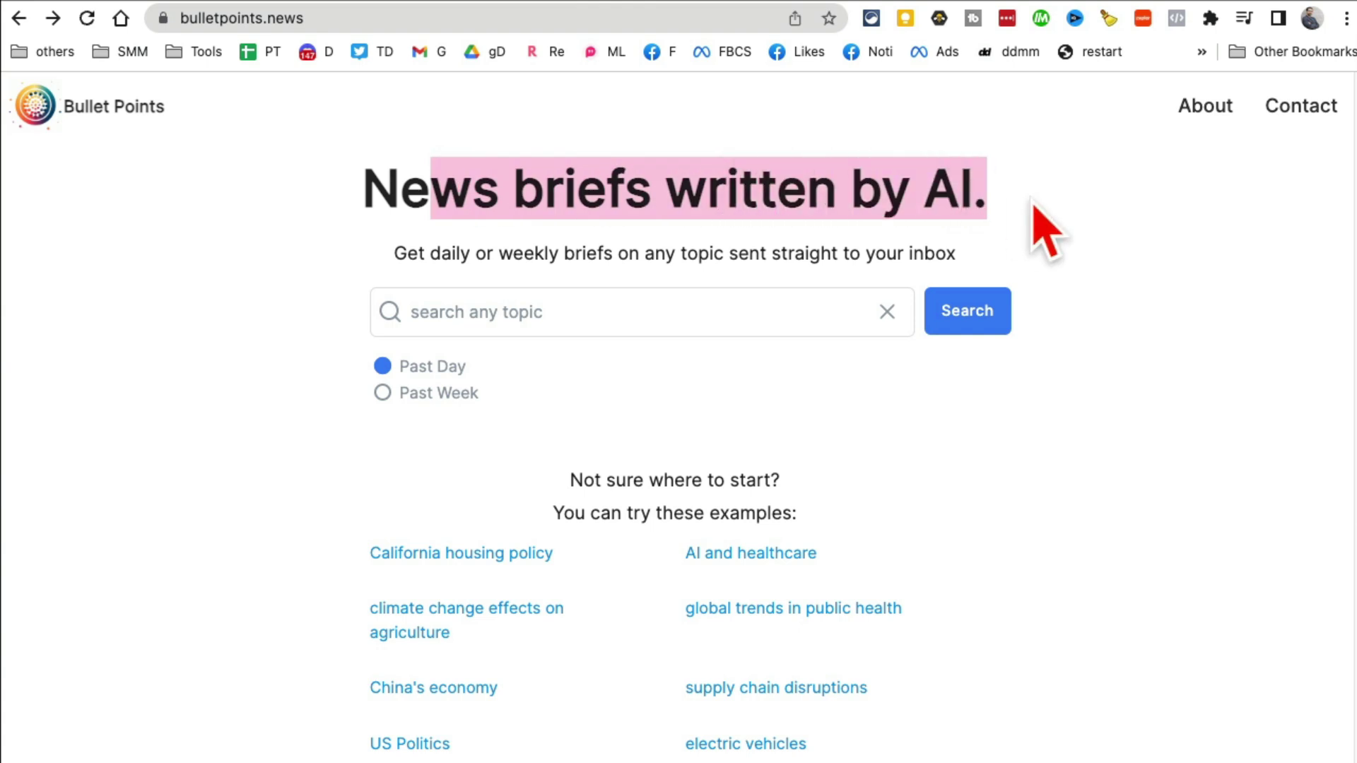
double_click(616, 187)
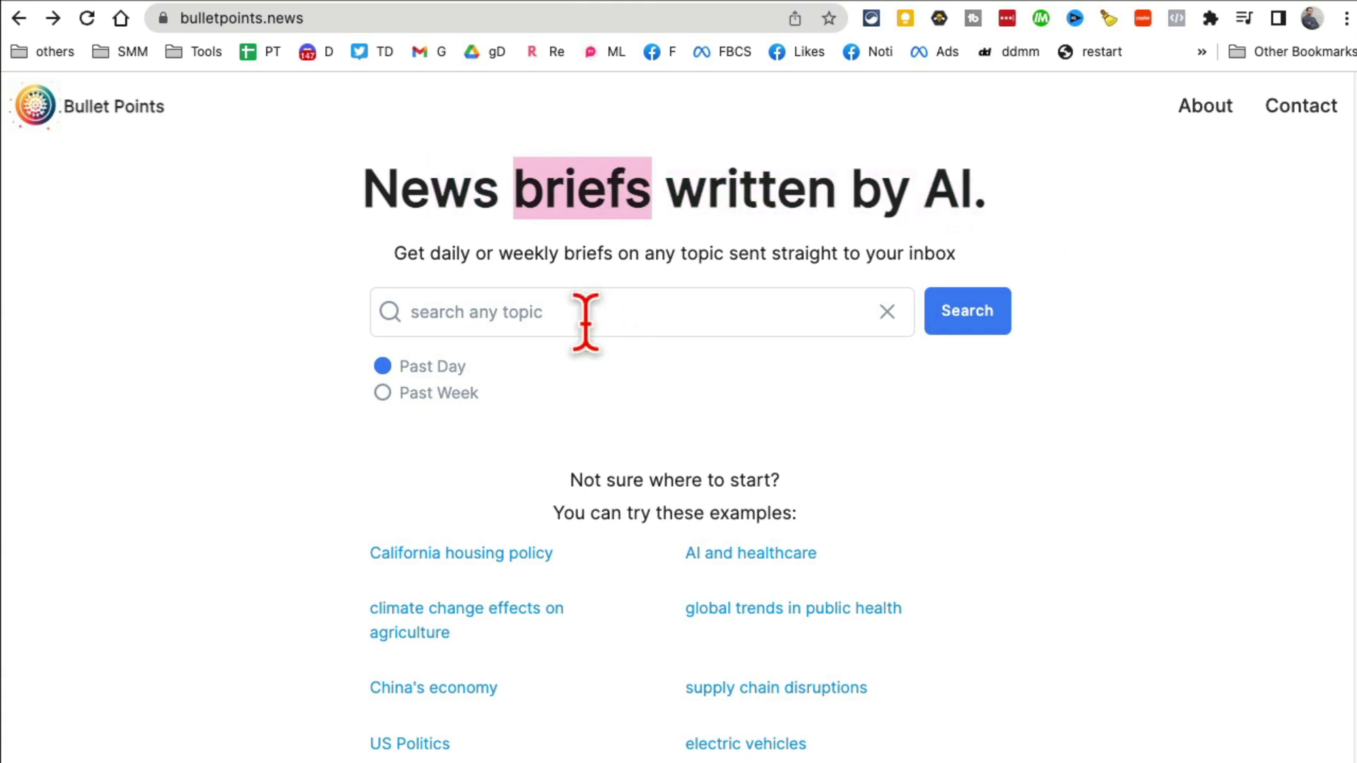
left_click(442, 396)
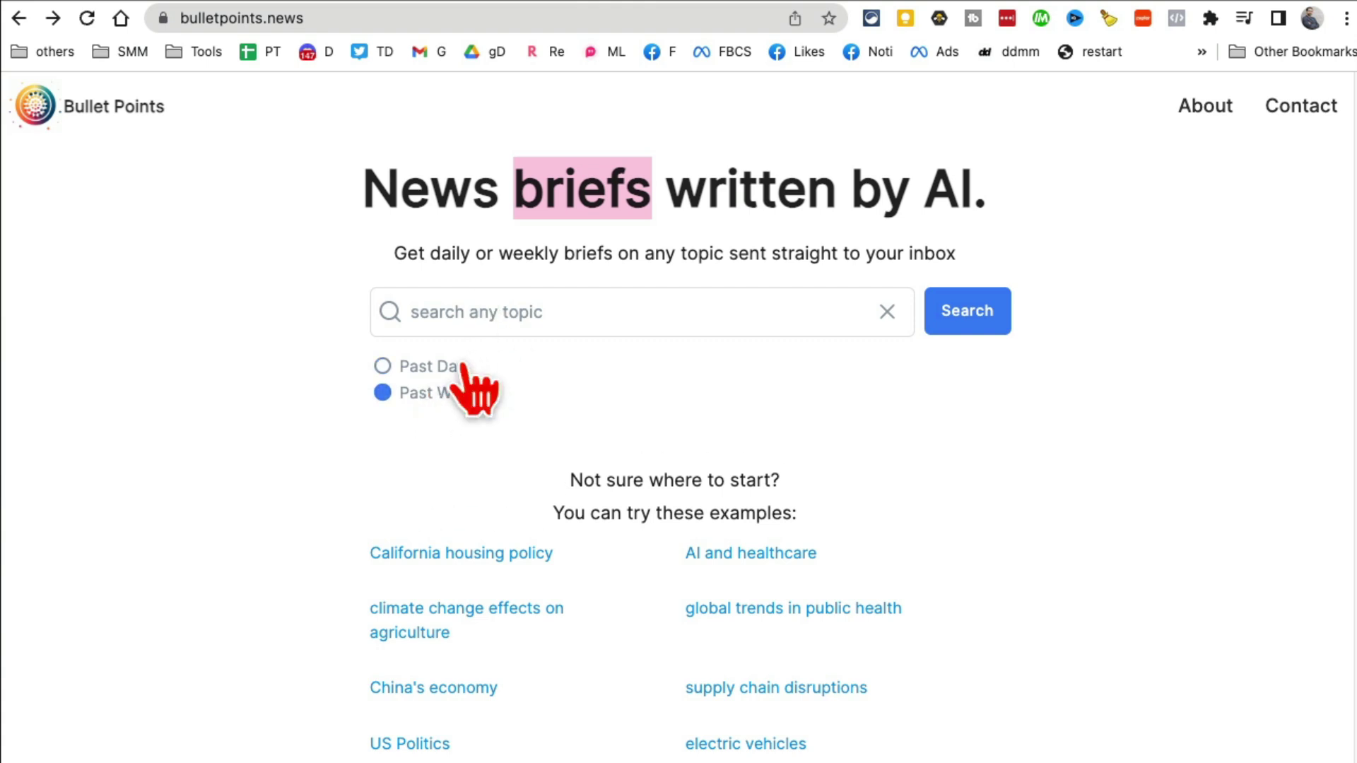
left_click(463, 366)
left_click(509, 307)
type("business")
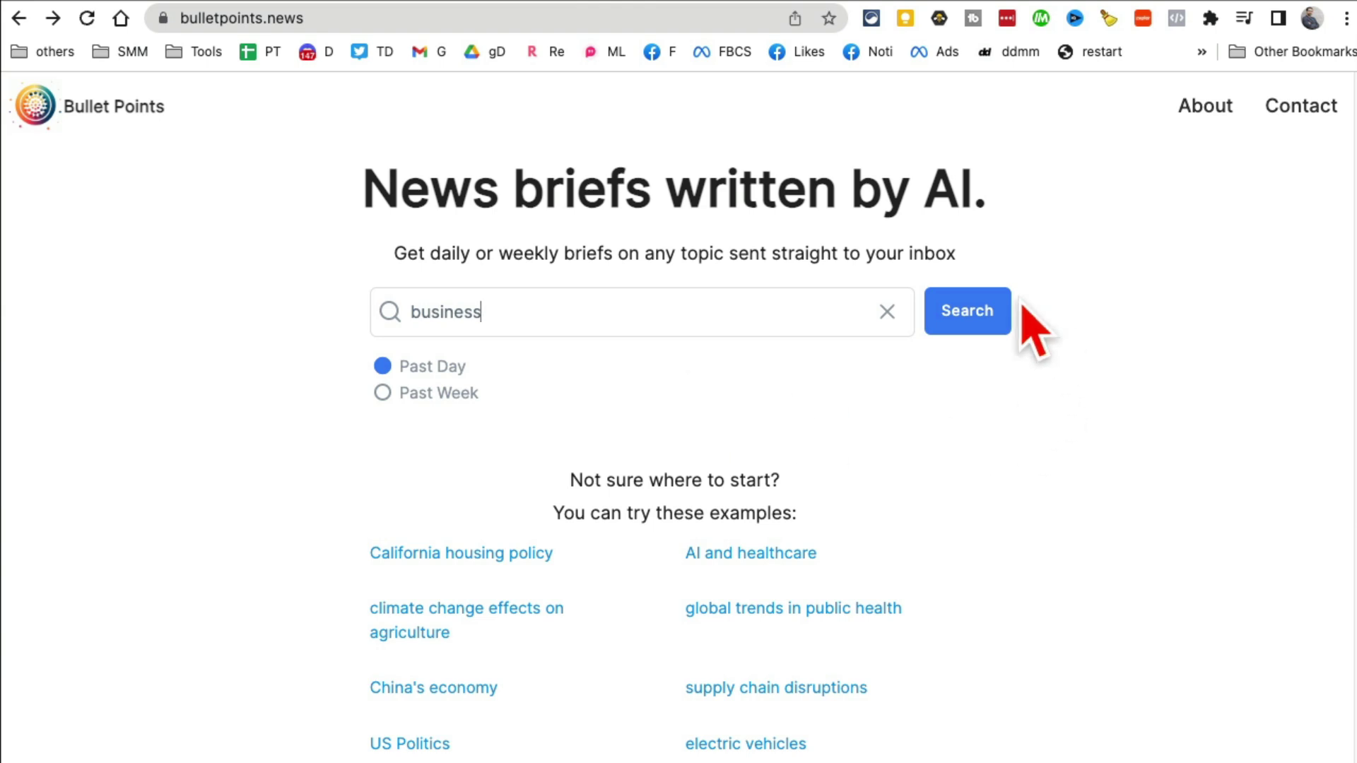
left_click(995, 320)
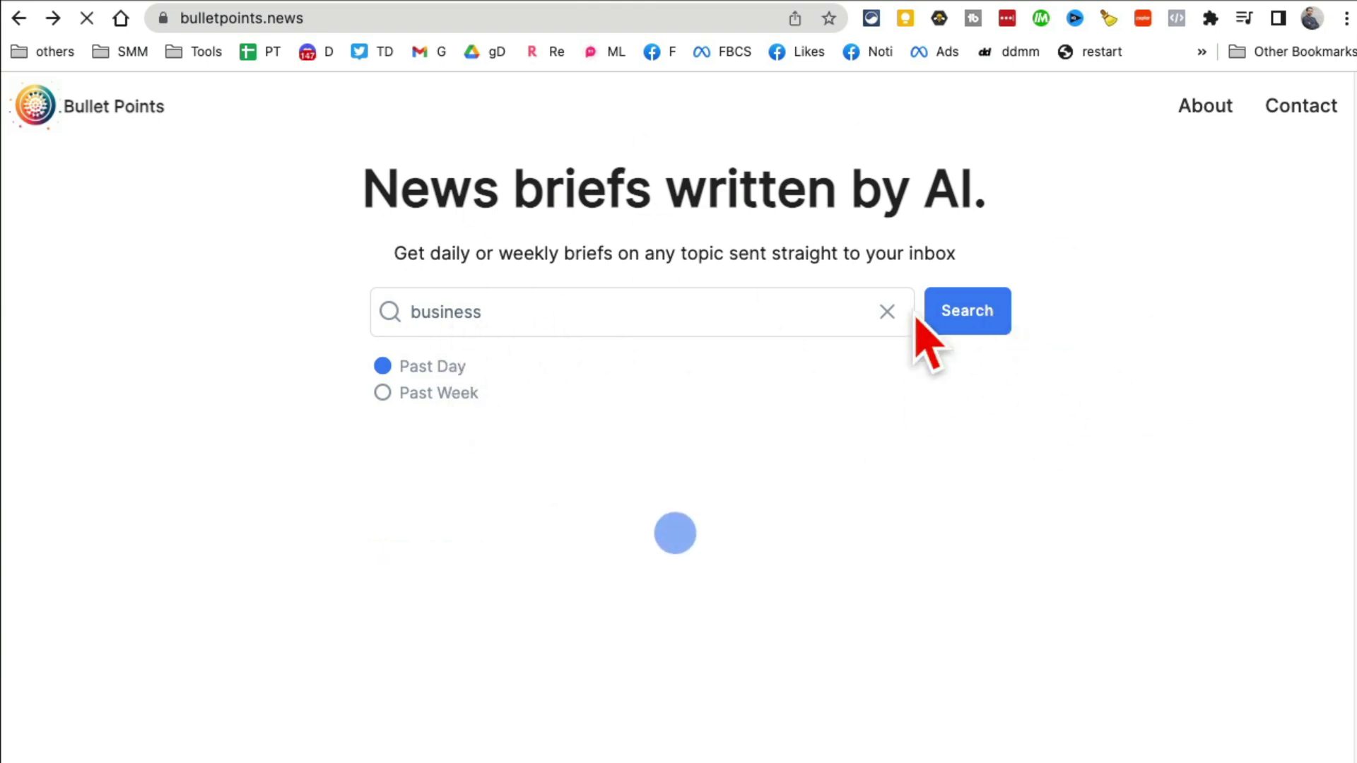
- Read through the business brief, highlighting summaries such as U.S. stocks closing lower
scroll(552, 415, "down", 2)
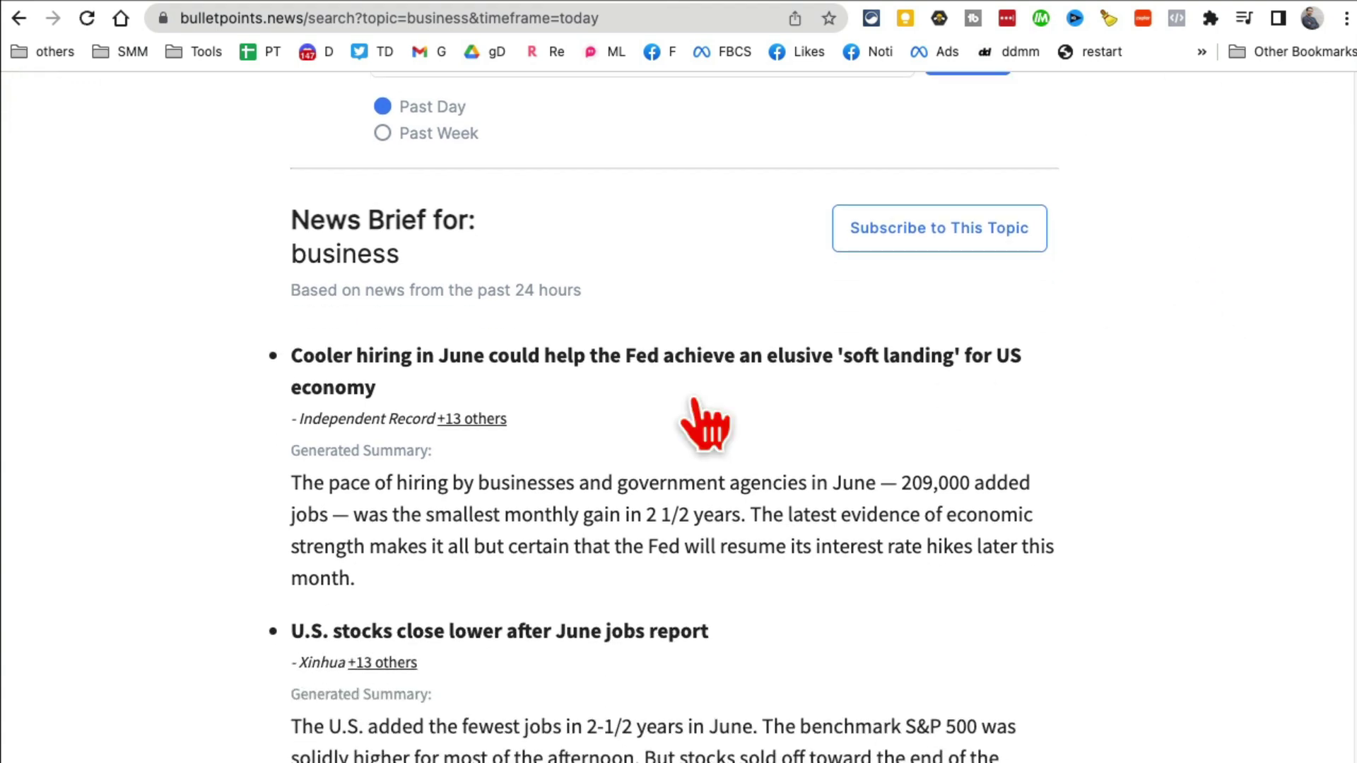
scroll(775, 594, "down", 3)
left_click_drag(464, 579, 275, 434)
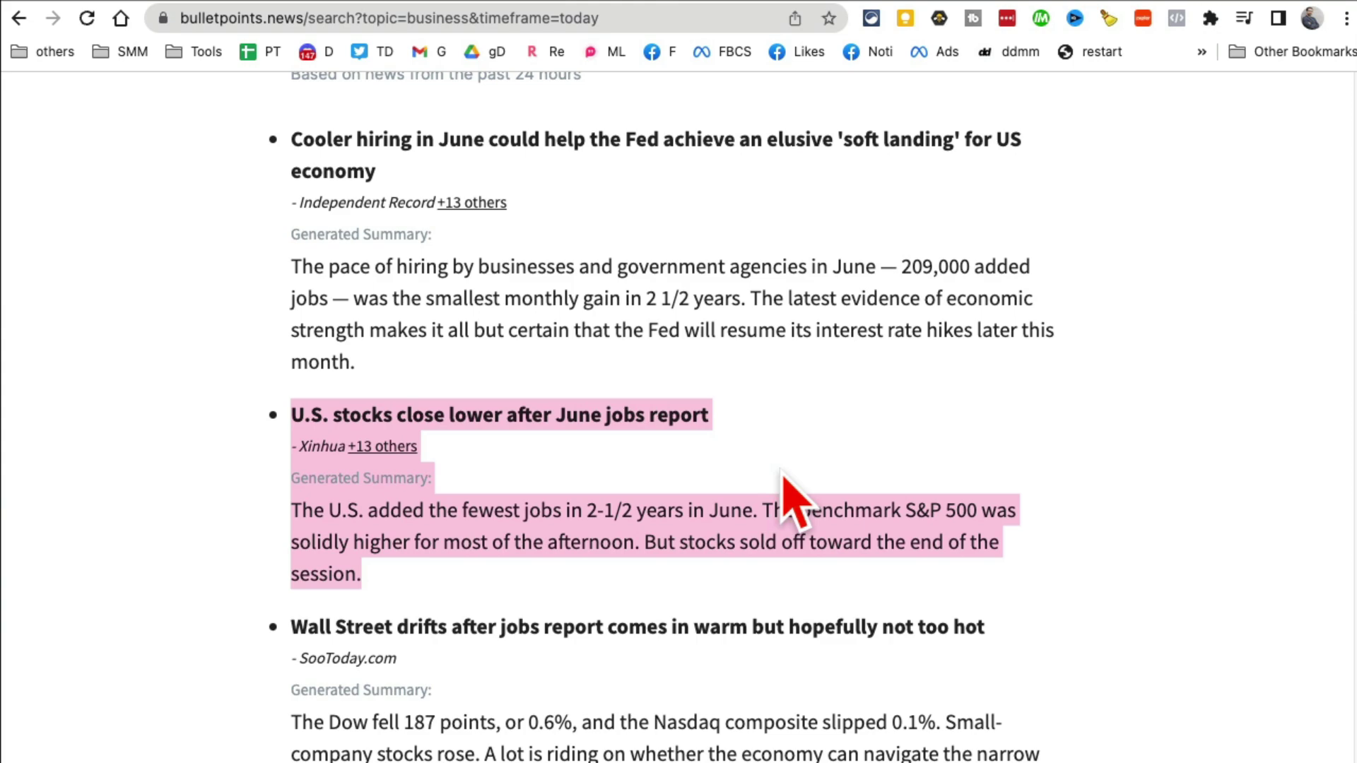
scroll(786, 466, "down", 2)
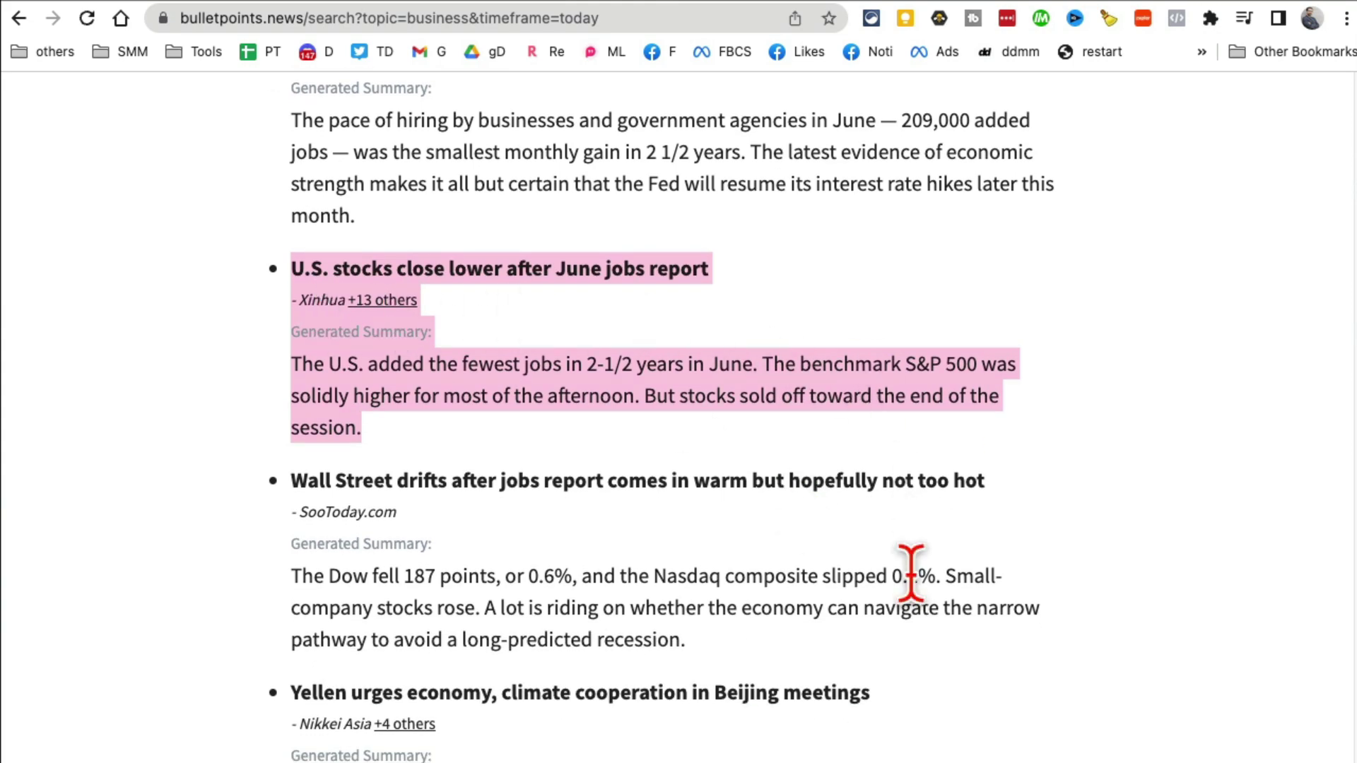
scroll(901, 590, "down", 2)
scroll(904, 590, "down", 4)
scroll(909, 606, "down", 3)
scroll(933, 606, "down", 2)
scroll(933, 606, "down", 2)
scroll(932, 606, "down", 2)
mouse_move(519, 465)
left_mouse_down()
mouse_move(300, 303)
mouse_move(280, 306)
left_mouse_up()
scroll(905, 537, "down", 2)
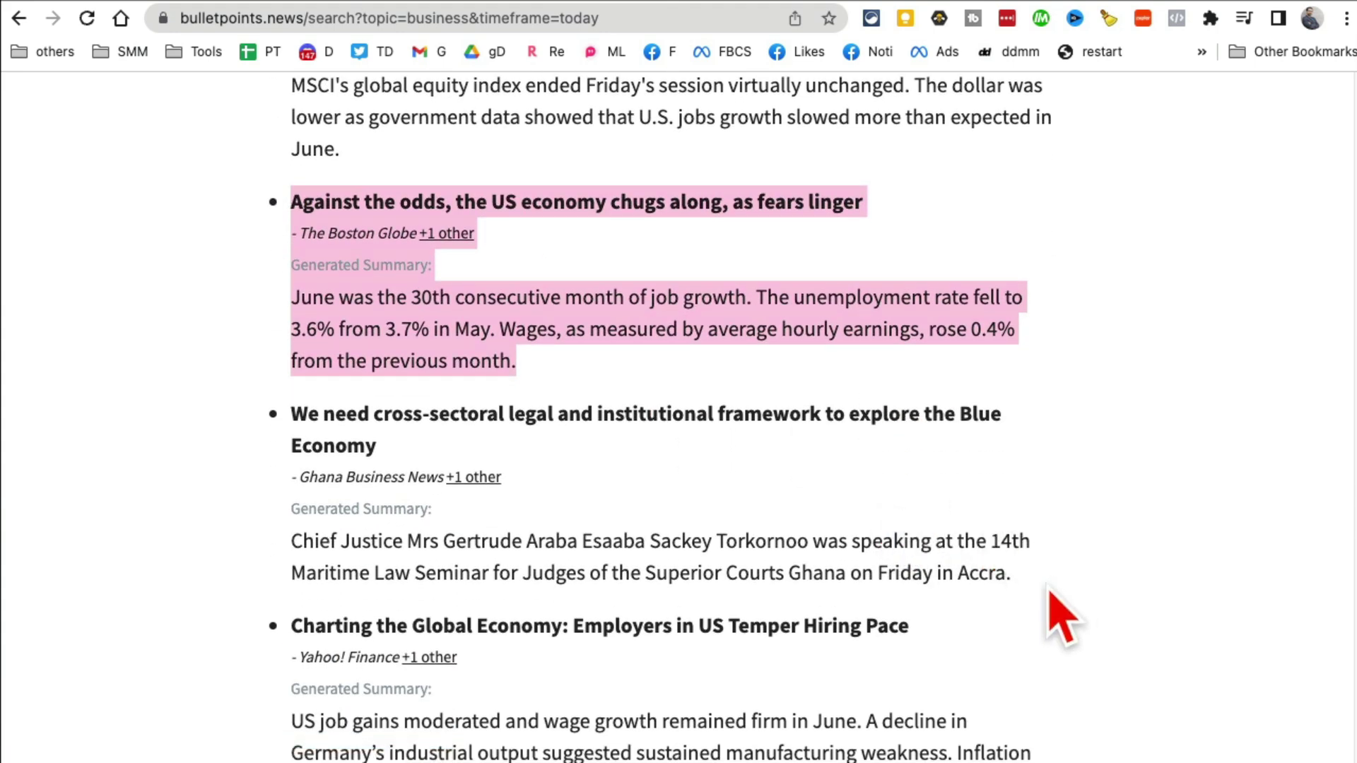
left_click_drag(1011, 588, 286, 411)
scroll(1046, 424, "down", 3)
scroll(1090, 454, "down", 4)
scroll(1090, 455, "up", 10)
scroll(1090, 455, "up", 10)
- Return to the Bullet Points home page and skim it
left_click(131, 123)
scroll(1038, 559, "down", 1)
scroll(1000, 454, "down", 4)
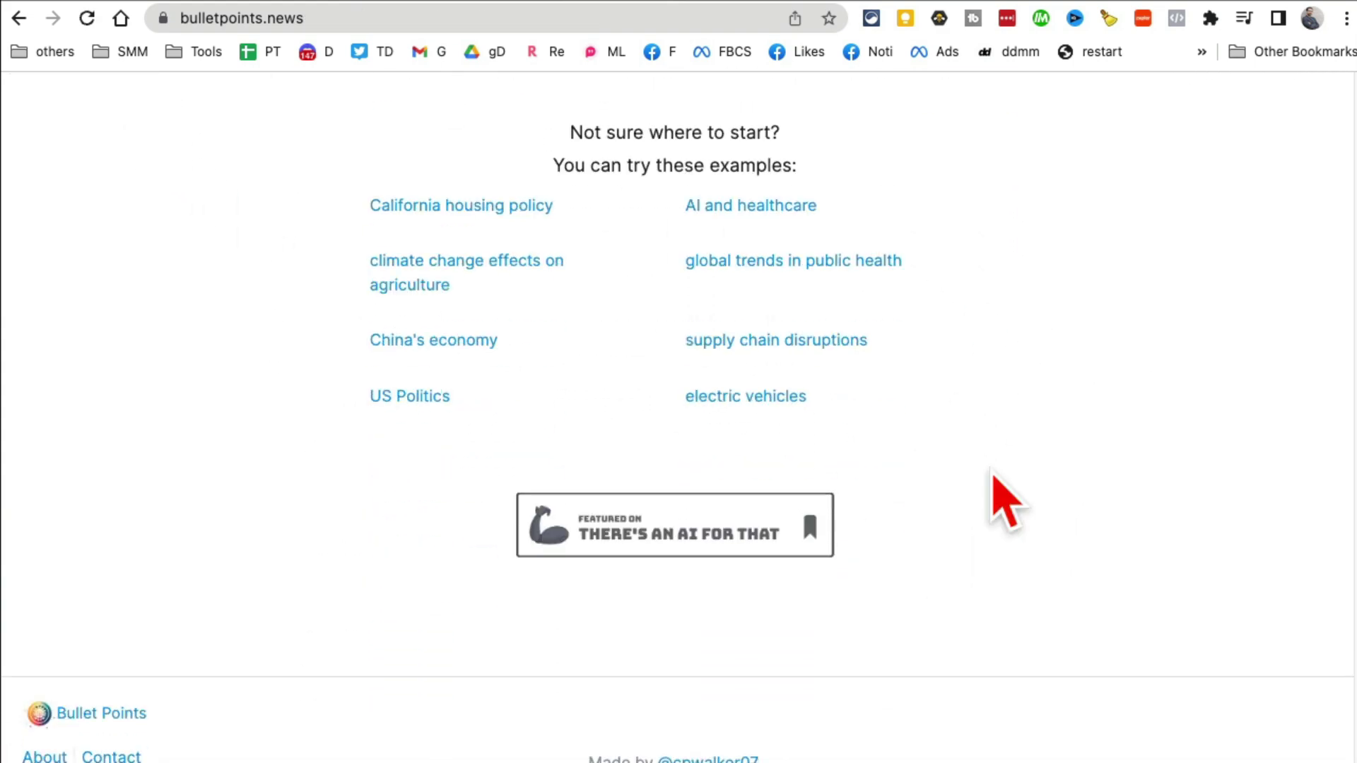
left_click_drag(999, 454, 404, 180)
scroll(1137, 389, "up", 5)
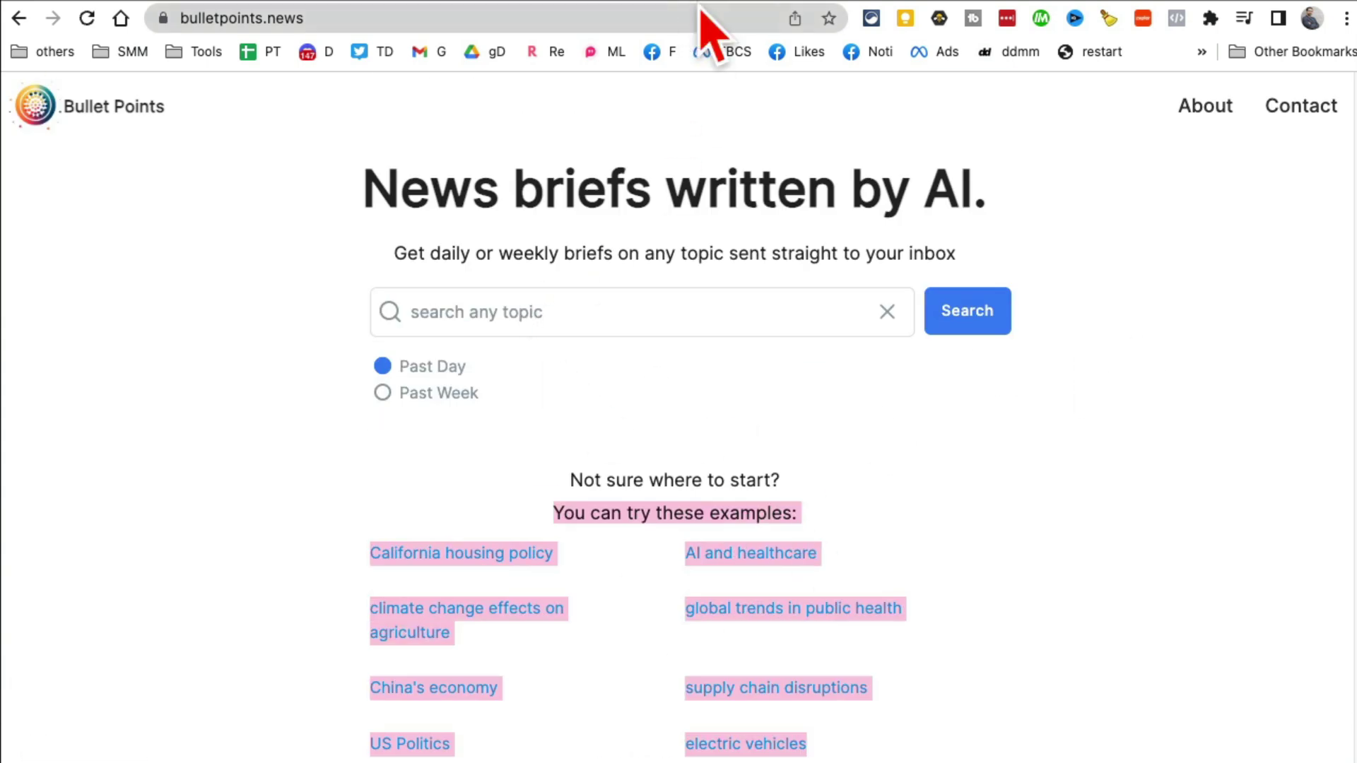
- Switch to Gift Genie and describe a soccer-loving friend who's a huge Ronaldo and Messi fan
left_click(677, 2)
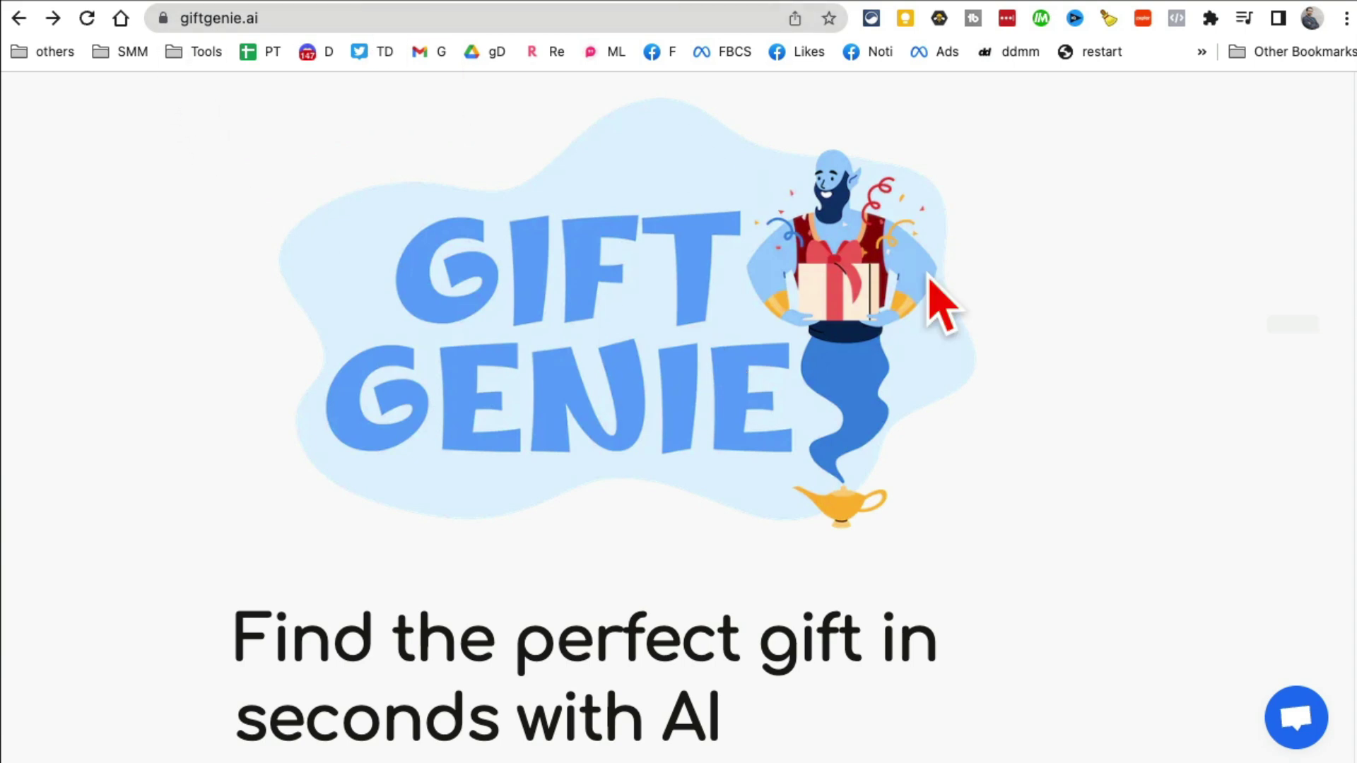
scroll(1034, 445, "down", 2)
scroll(1034, 445, "down", 1)
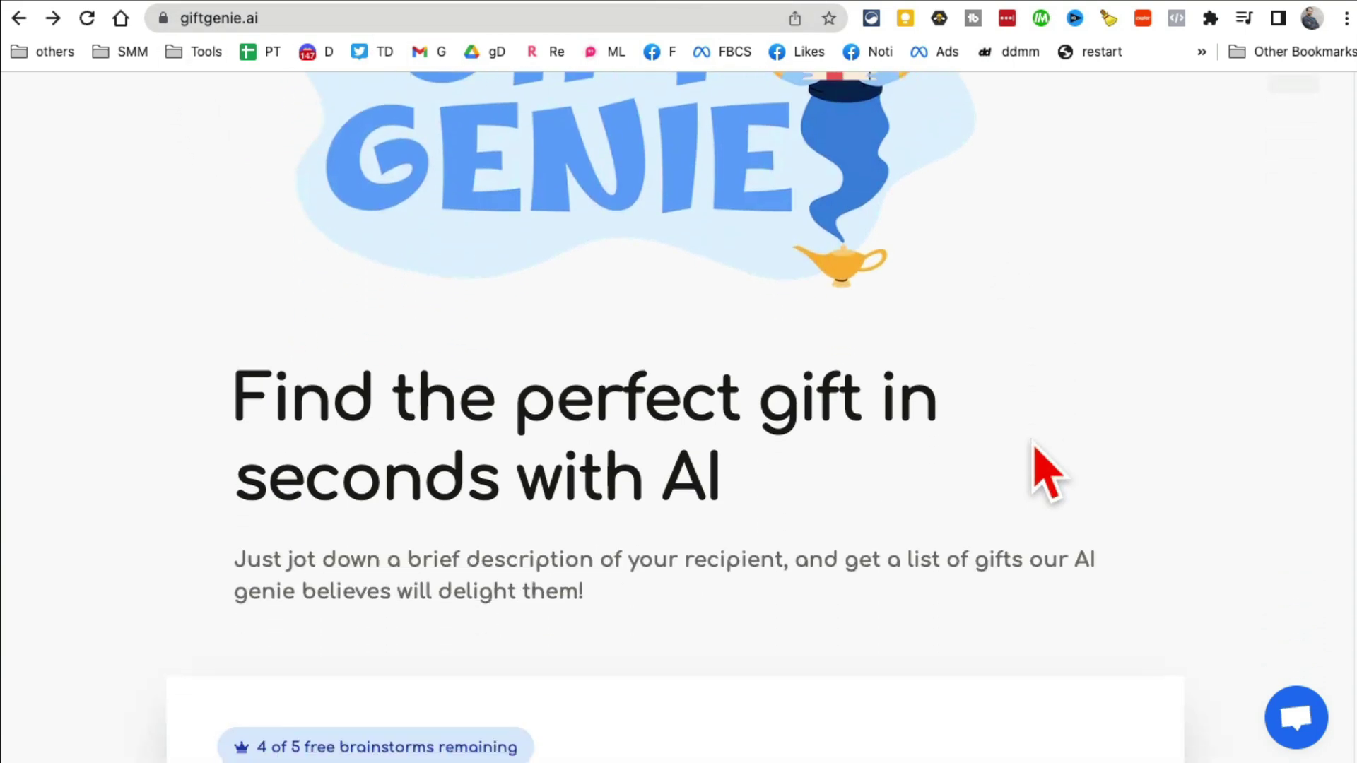
scroll(1034, 445, "down", 2)
scroll(1034, 447, "down", 2)
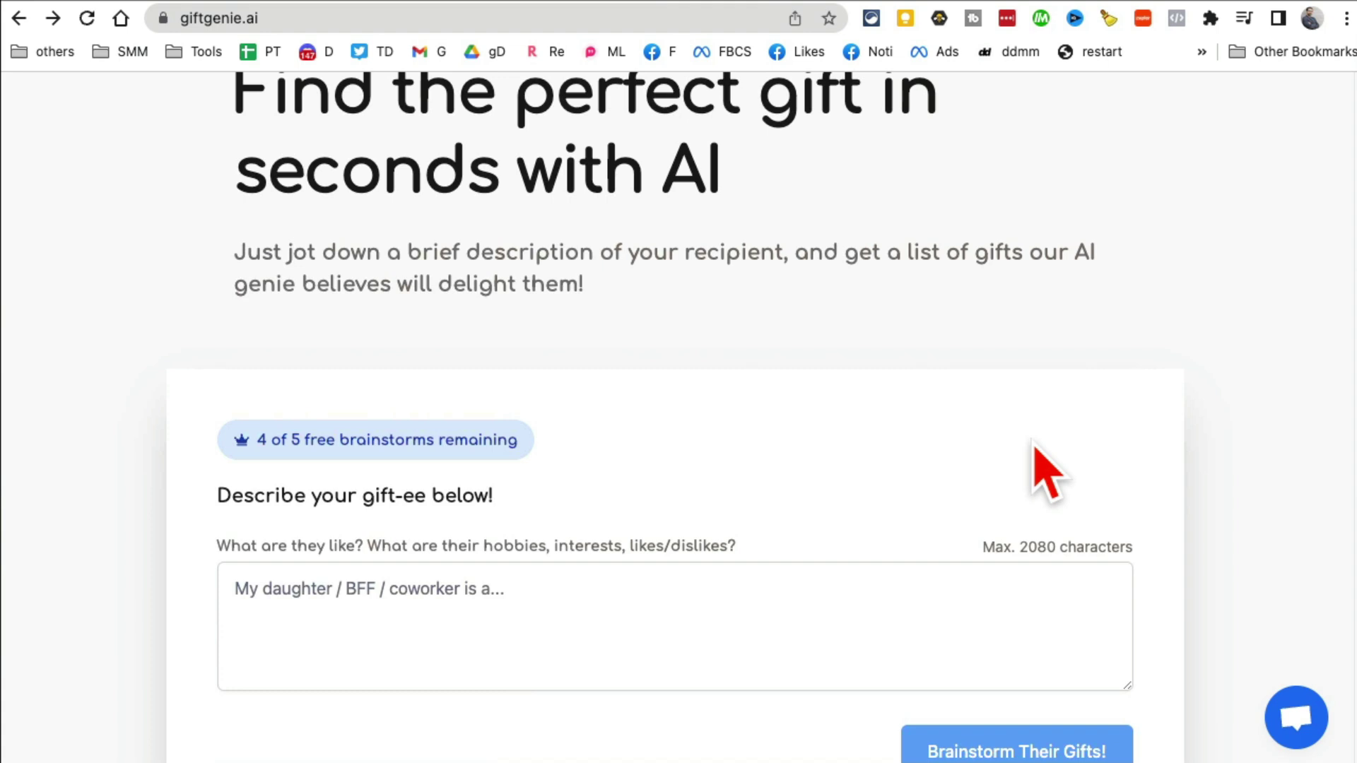
scroll(1033, 469, "down", 2)
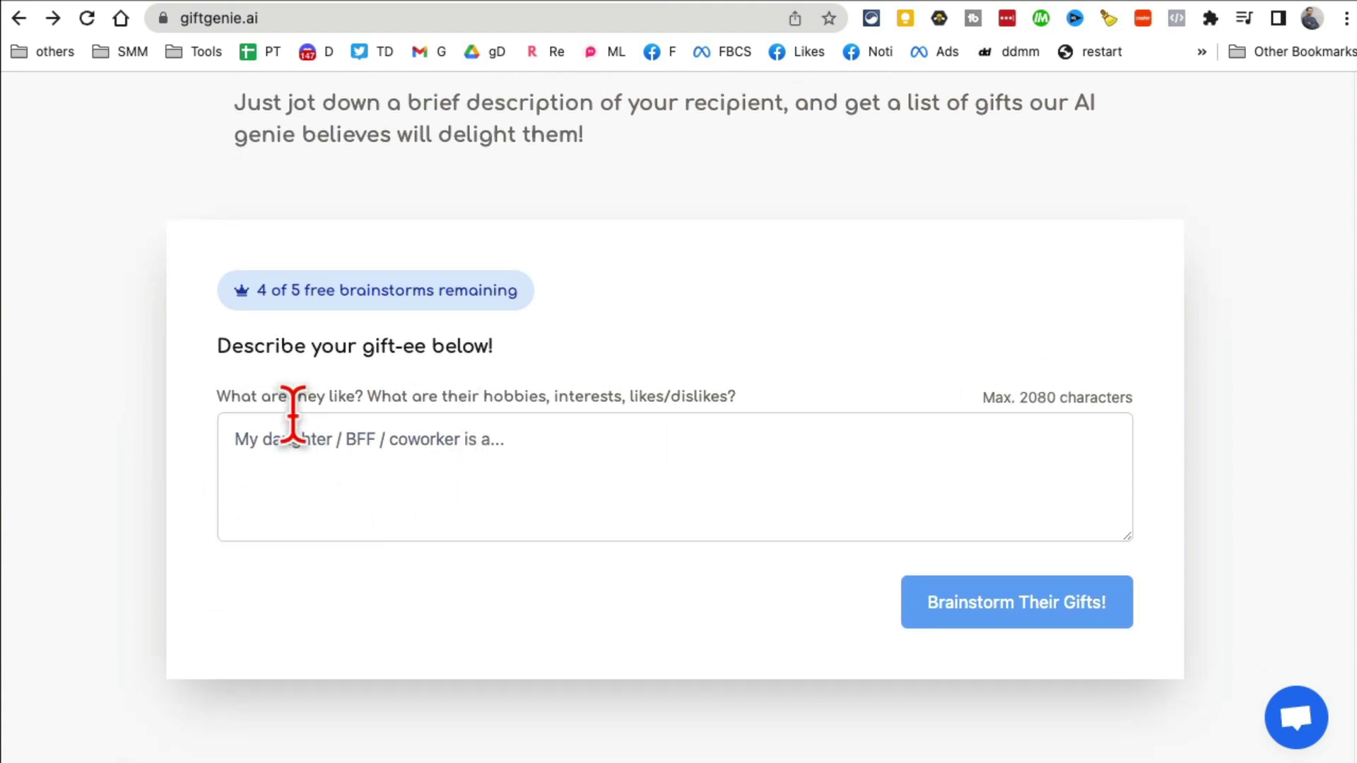
left_click_drag(223, 408, 746, 410)
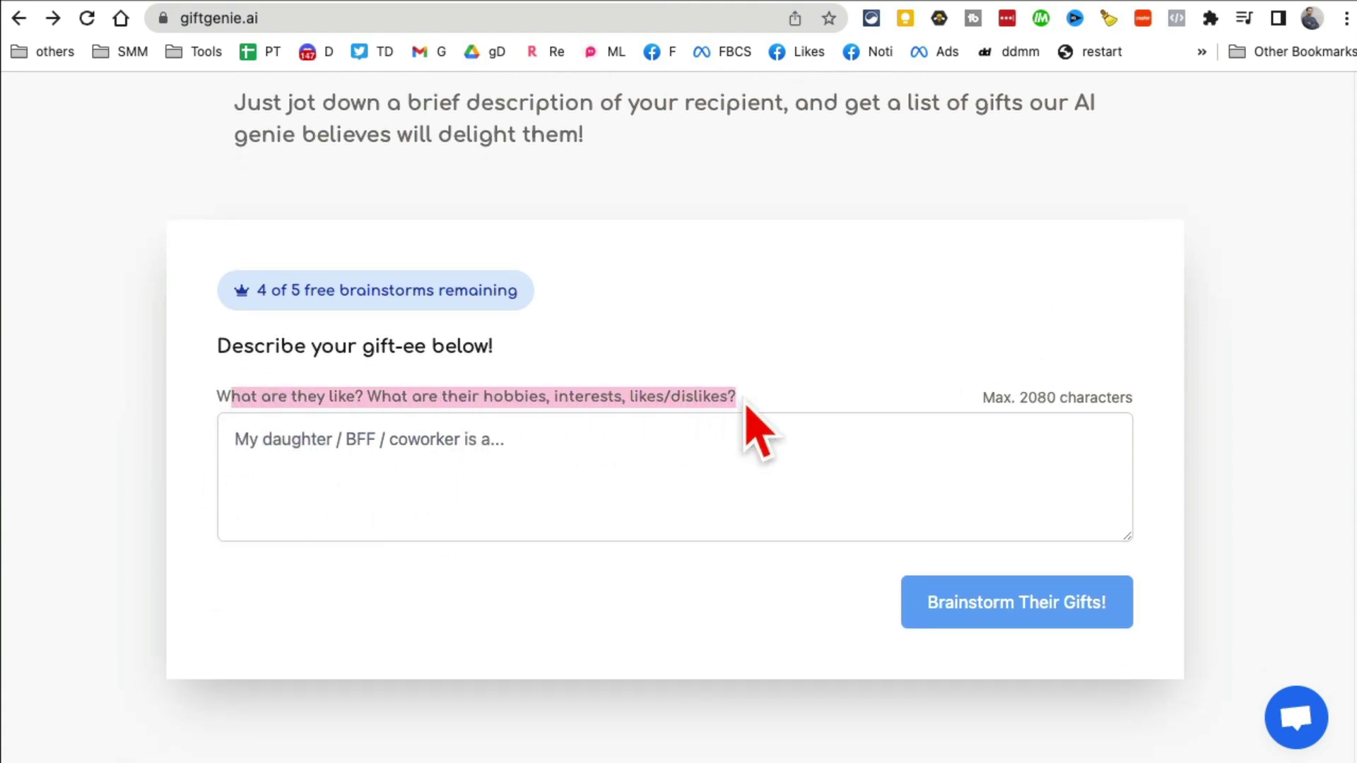
left_click(598, 501)
type("gift for my friend, he is into soccer and a huge fan of ronaldo and messsi")
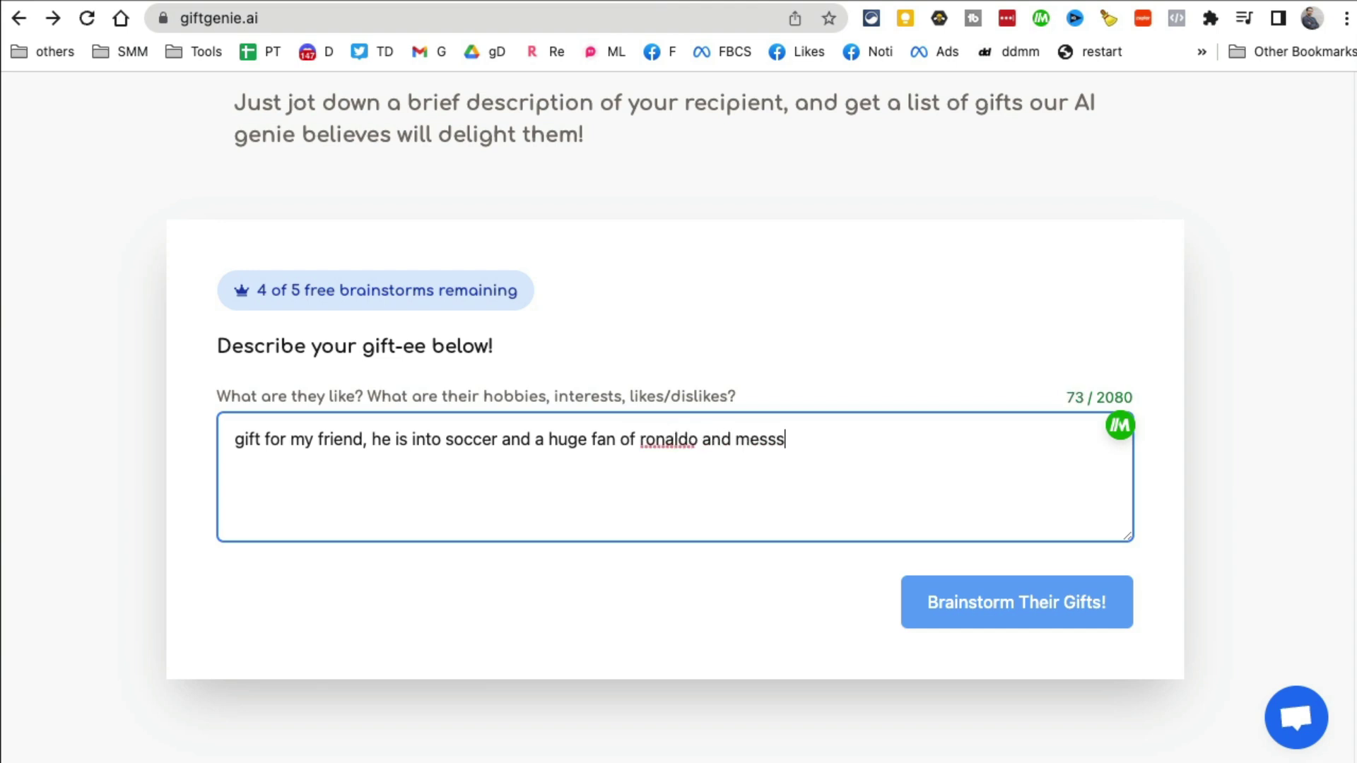
- Brainstorm soccer gifts and browse suggestions like Ronaldo/Messi jerseys, wall art and mugs
left_click(1060, 609)
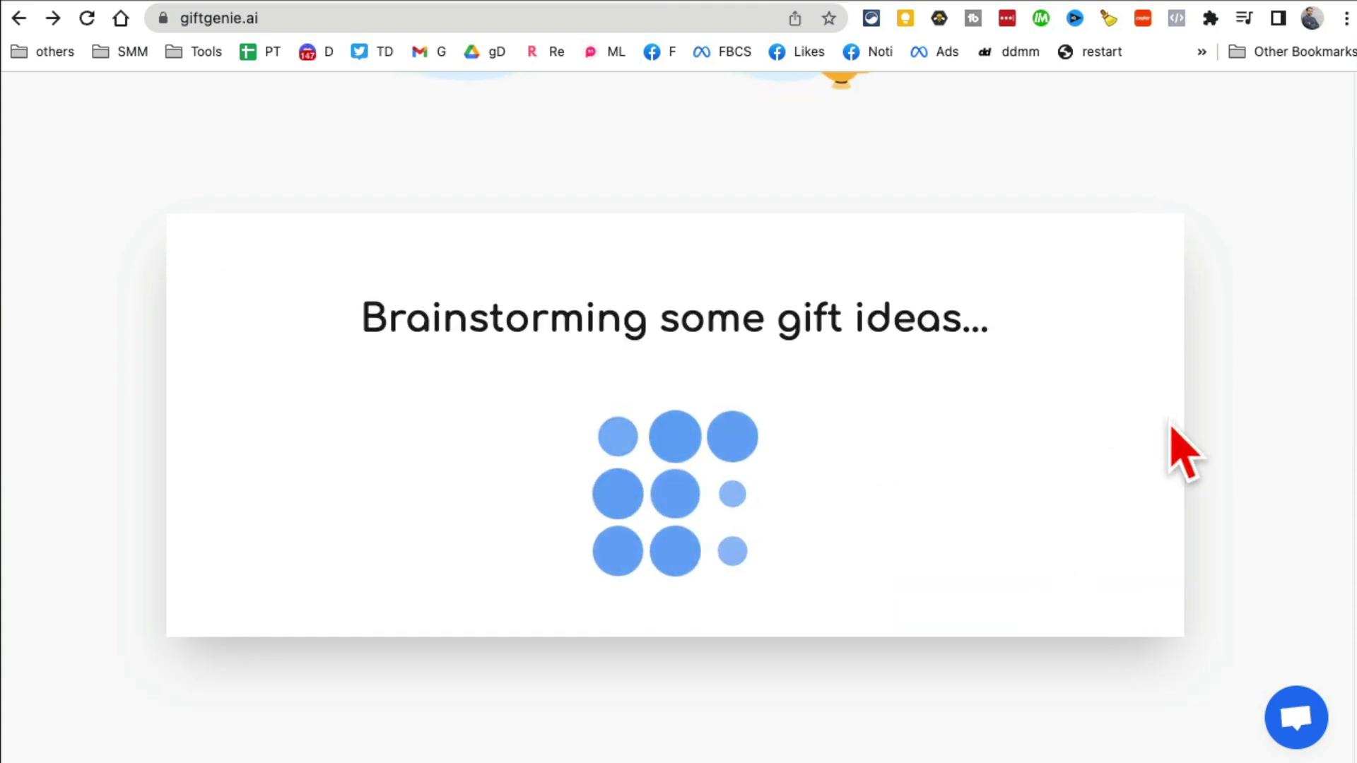
scroll(1176, 449, "down", 1)
scroll(1176, 449, "down", 3)
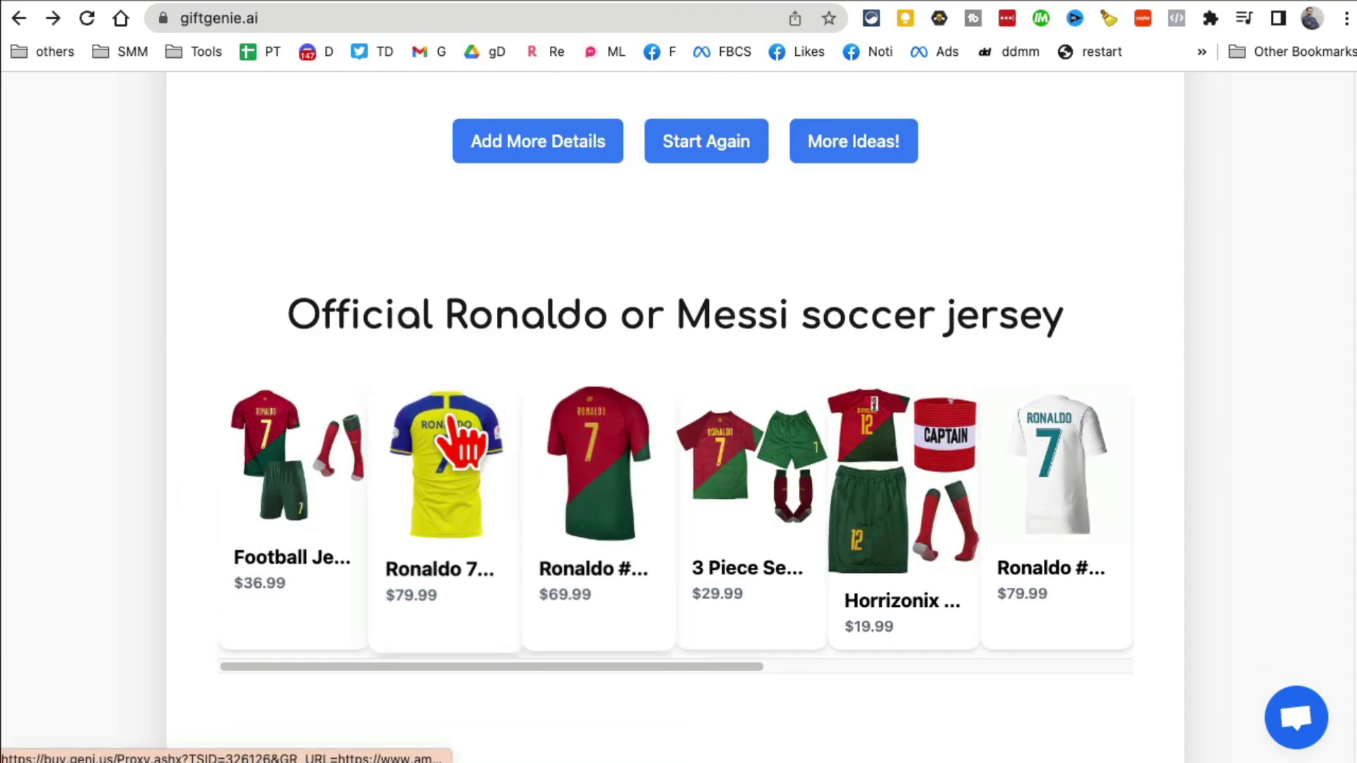
scroll(1181, 439, "down", 2)
scroll(1193, 467, "down", 2)
scroll(1192, 461, "down", 5)
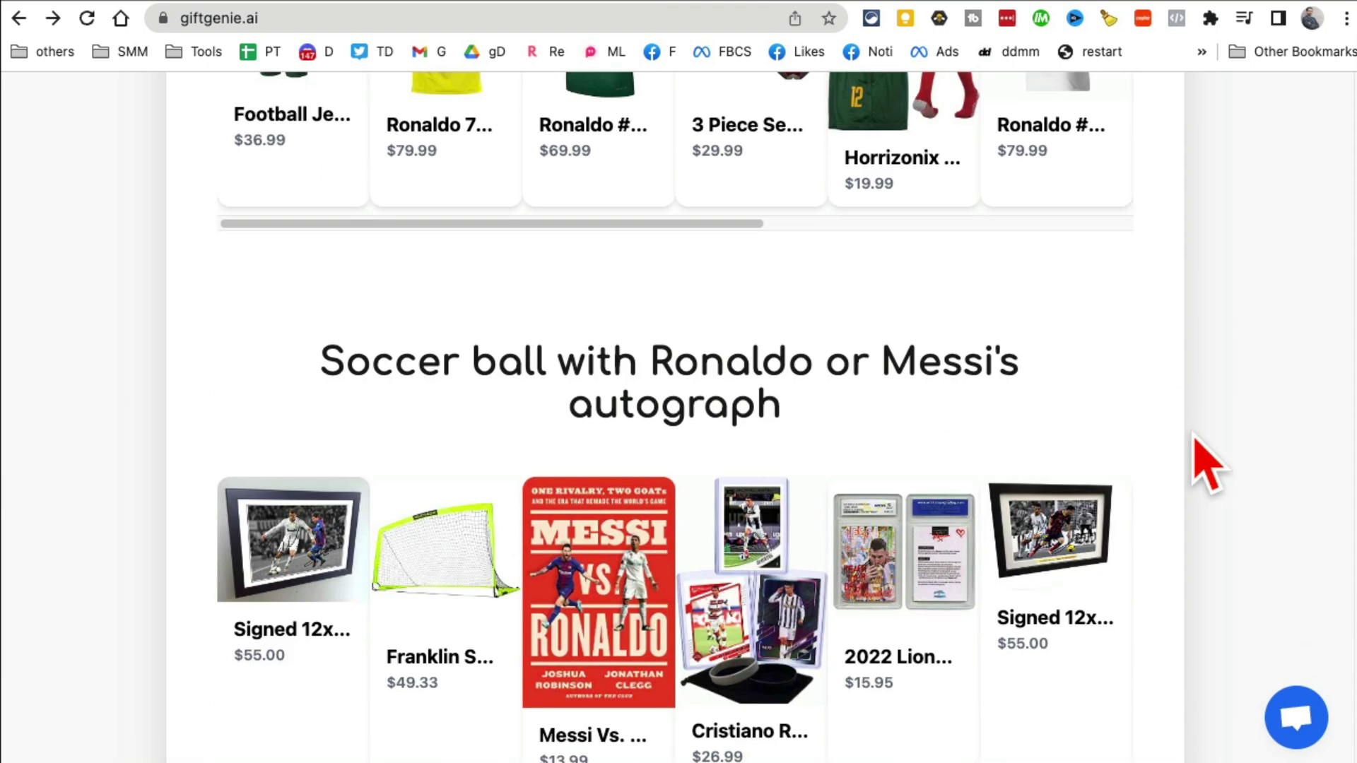
scroll(1195, 452, "down", 2)
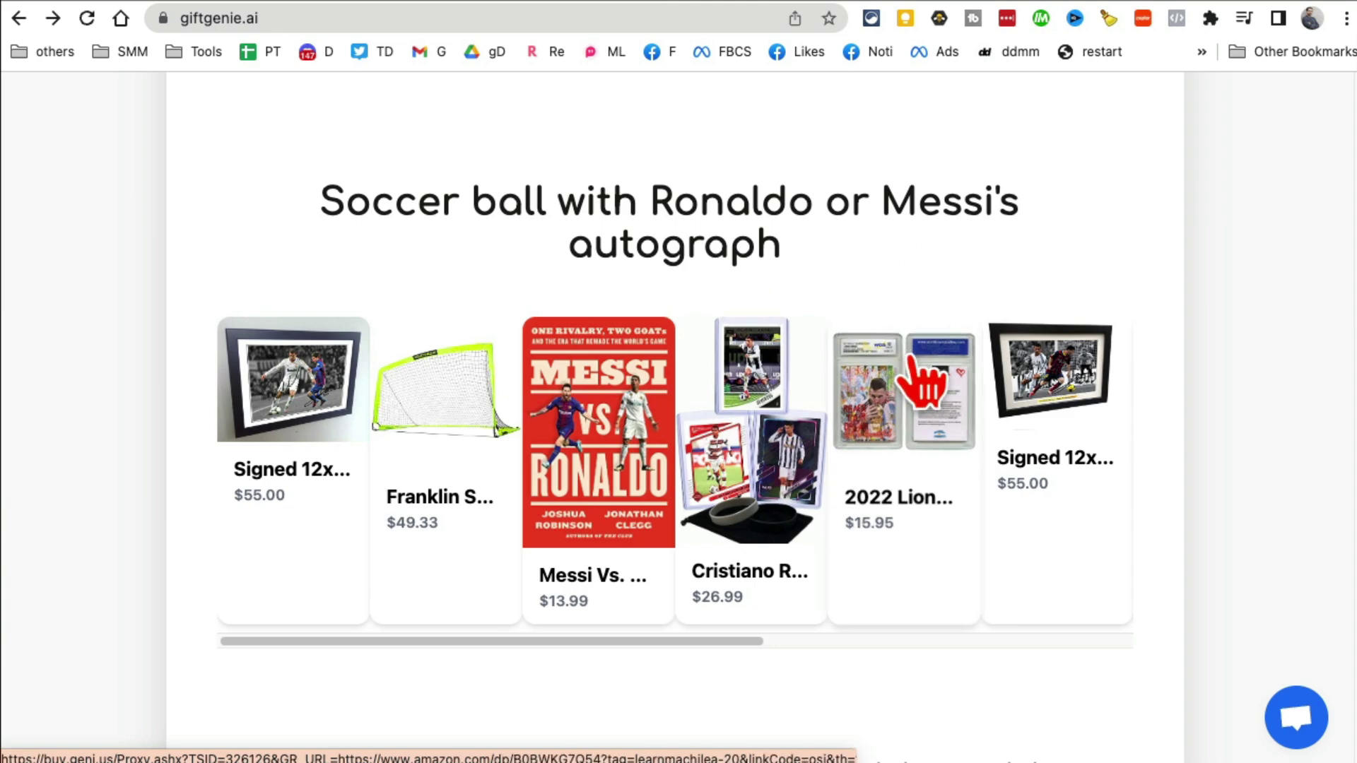
scroll(1166, 491, "down", 3)
scroll(1159, 480, "down", 3)
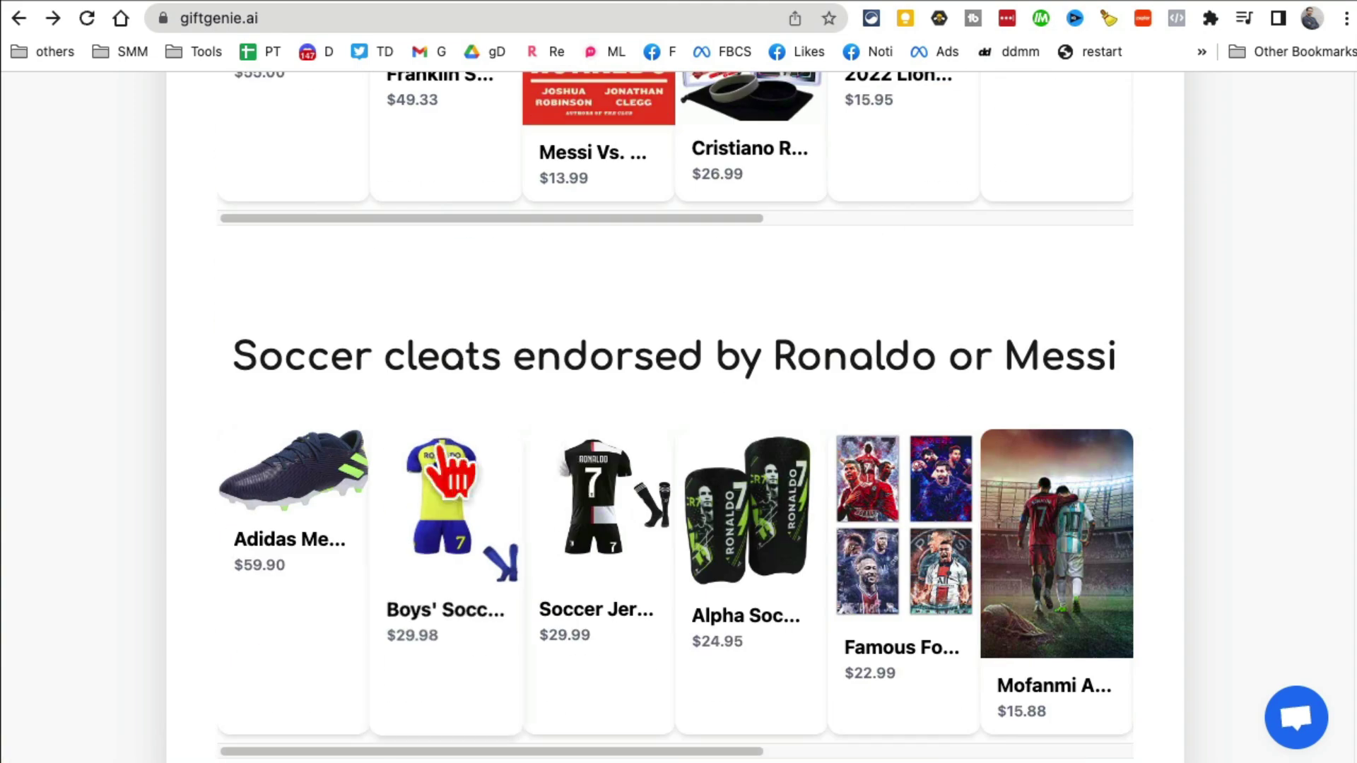
scroll(1145, 473, "down", 5)
scroll(1131, 473, "down", 5)
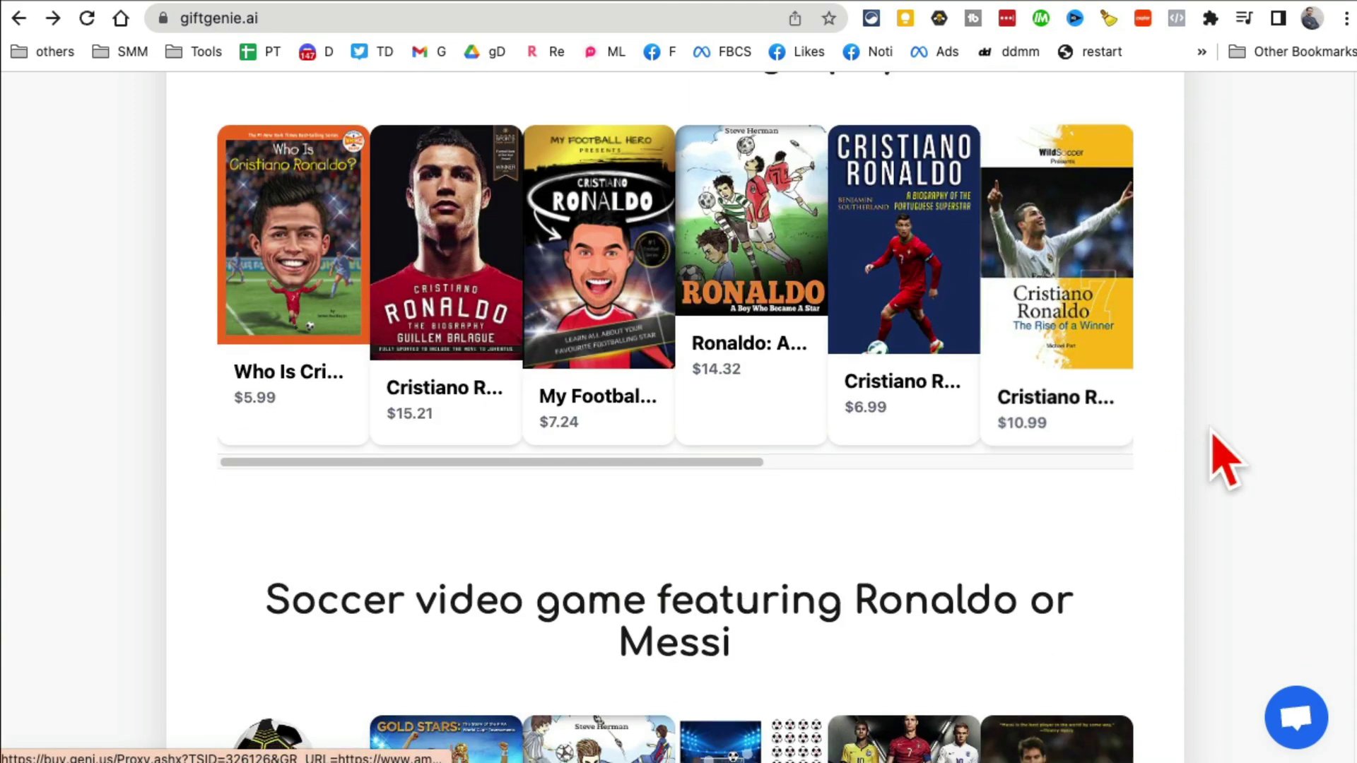
scroll(1222, 454, "down", 6)
scroll(1223, 458, "down", 5)
scroll(1222, 458, "down", 4)
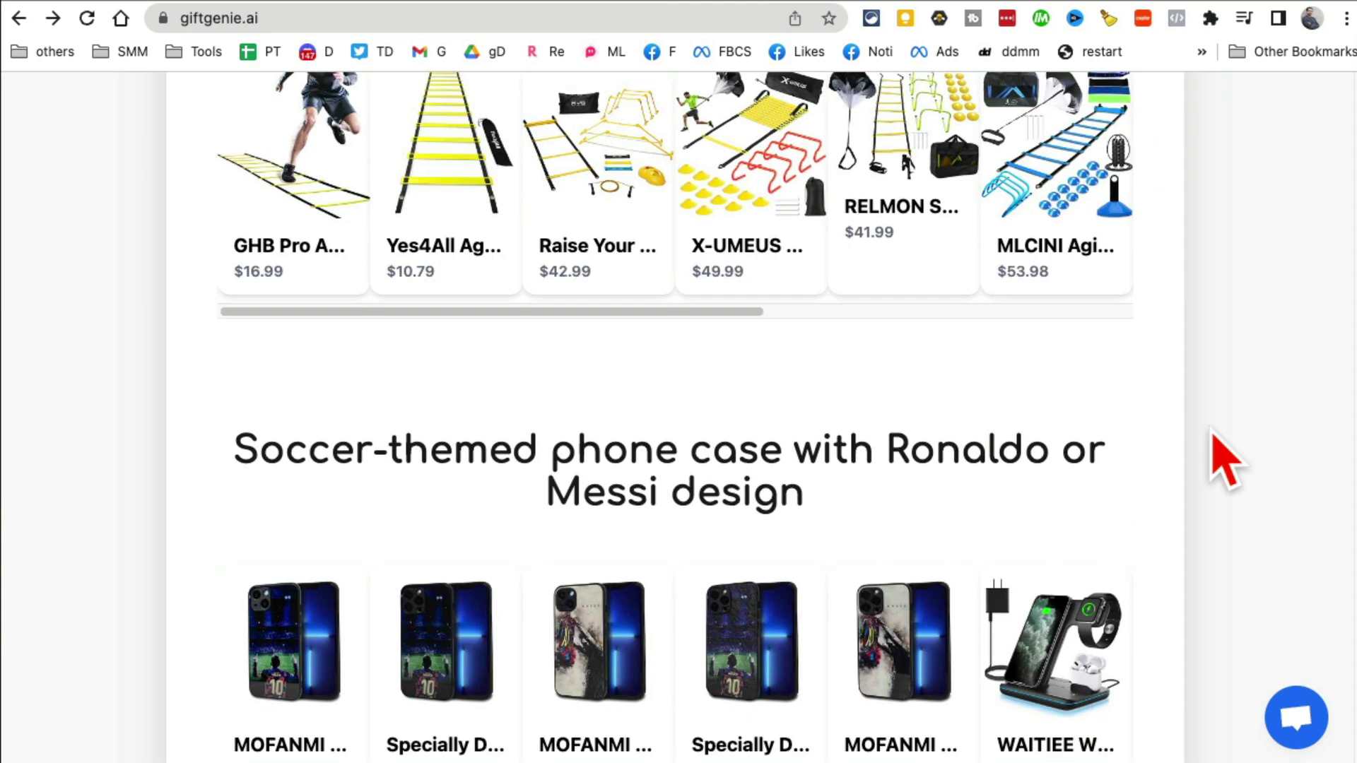
scroll(1222, 458, "down", 3)
scroll(1222, 458, "down", 2)
scroll(1237, 447, "down", 7)
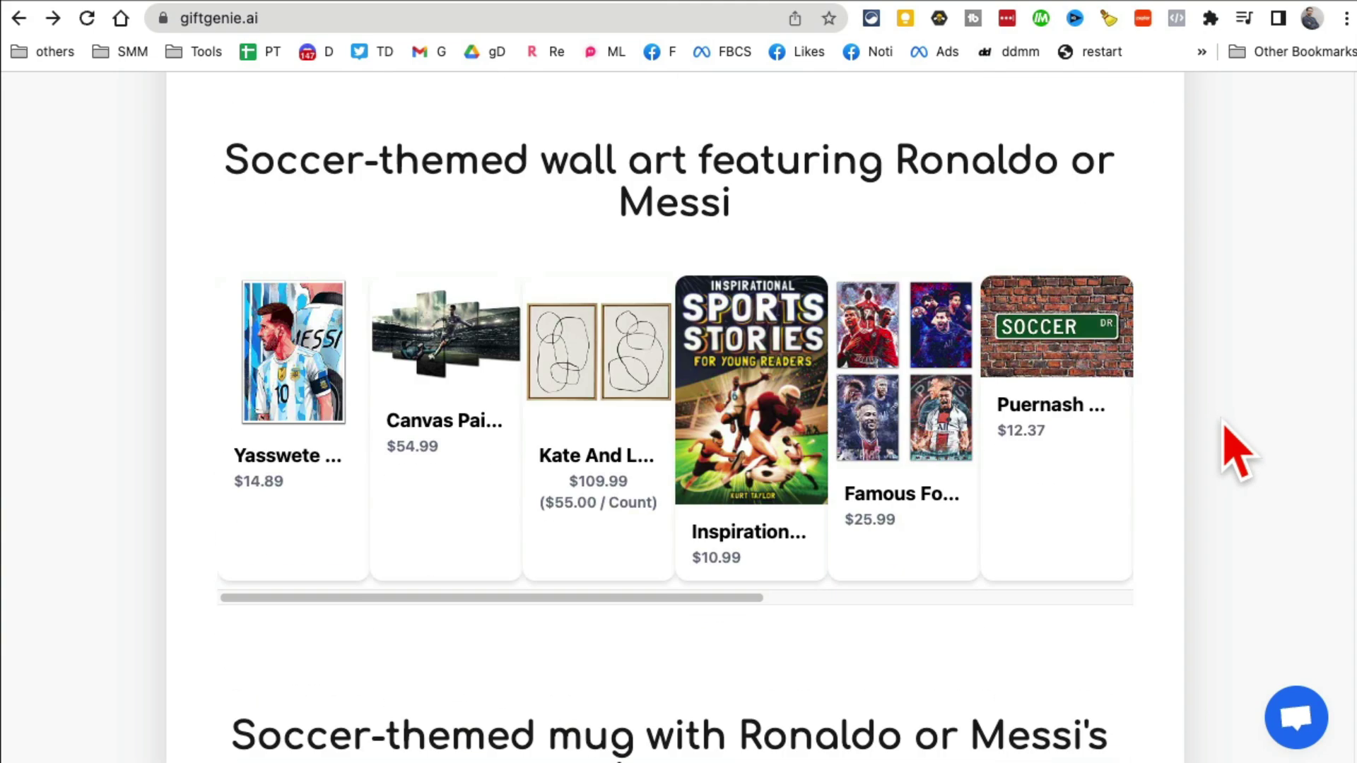
scroll(1161, 396, "down", 7)
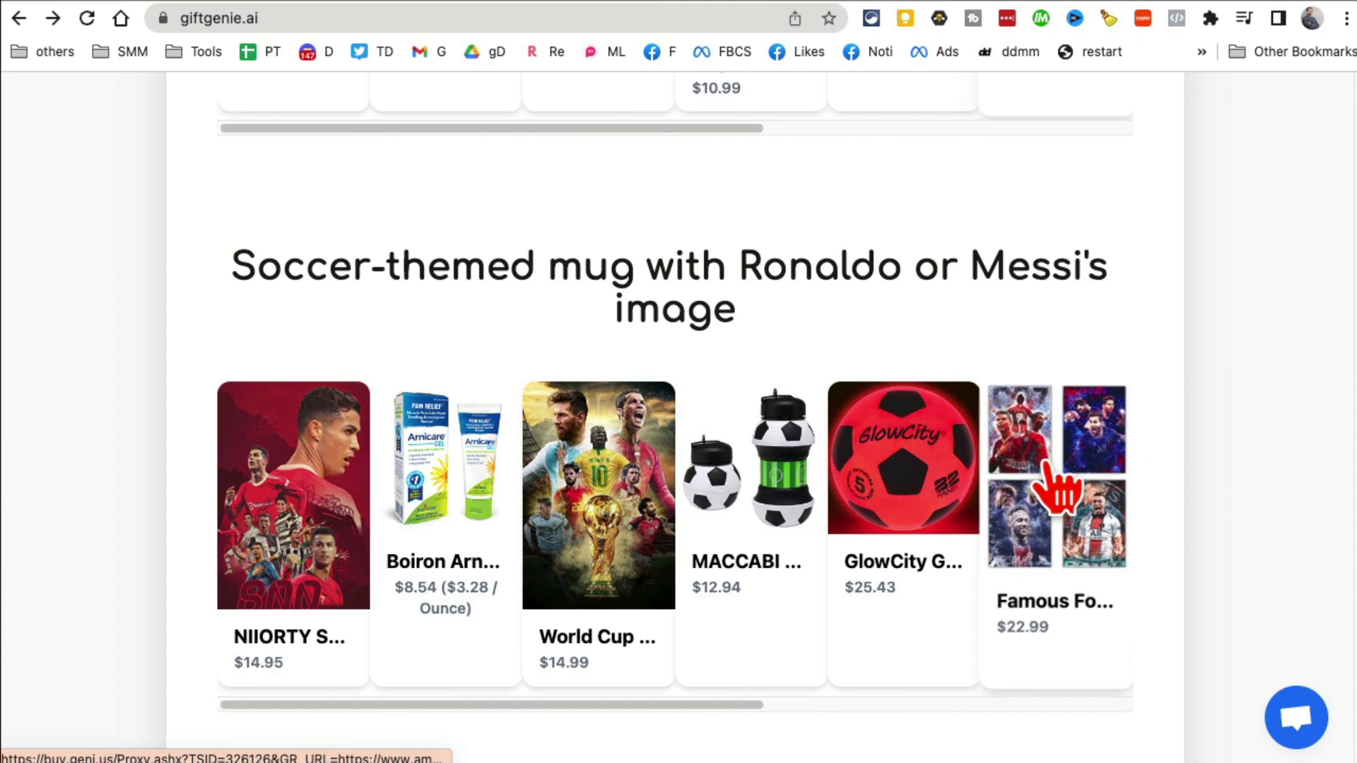
scroll(1053, 459, "down", 7)
scroll(1056, 488, "down", 5)
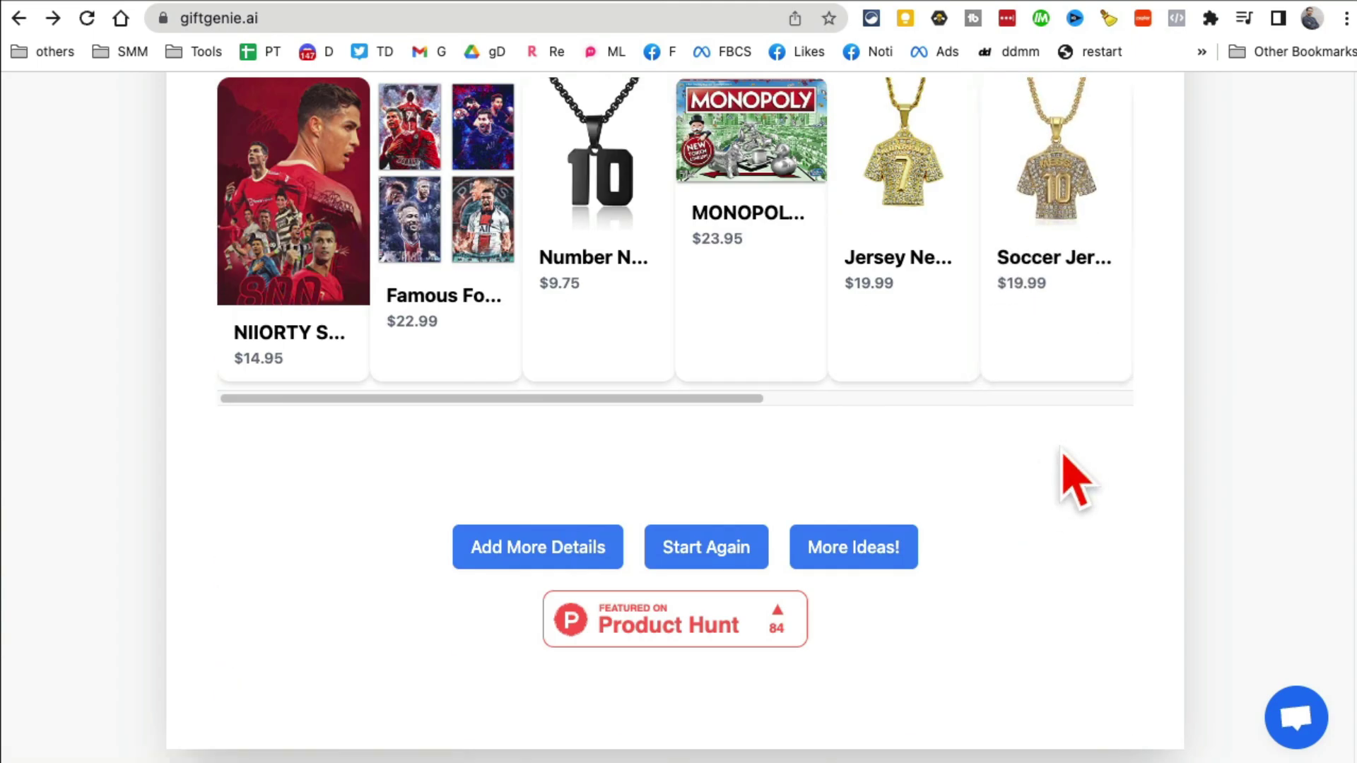
scroll(1066, 475, "up", 9)
scroll(1070, 480, "up", 10)
scroll(1066, 485, "up", 10)
scroll(1067, 476, "up", 10)
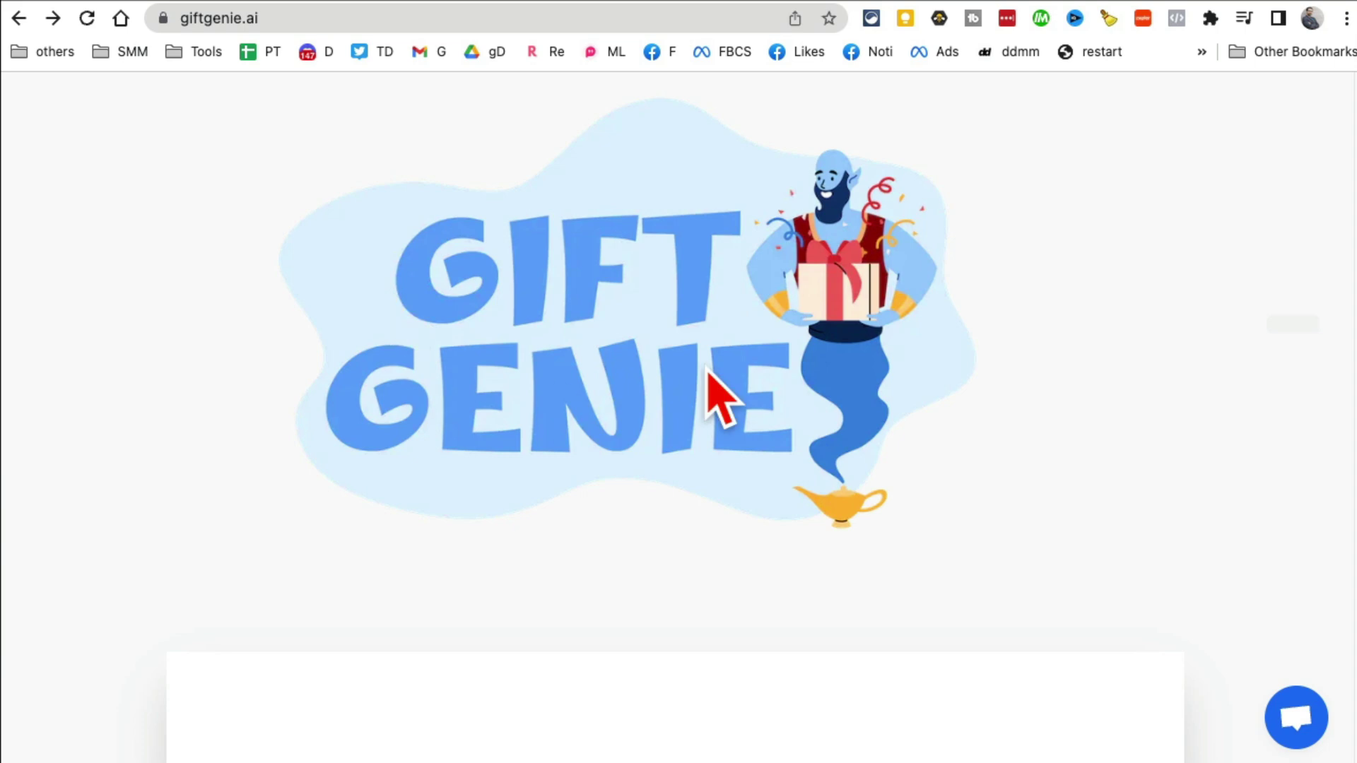
- Switch to Clipdrop and open the Relight tool from the Tools list
left_click(809, 4)
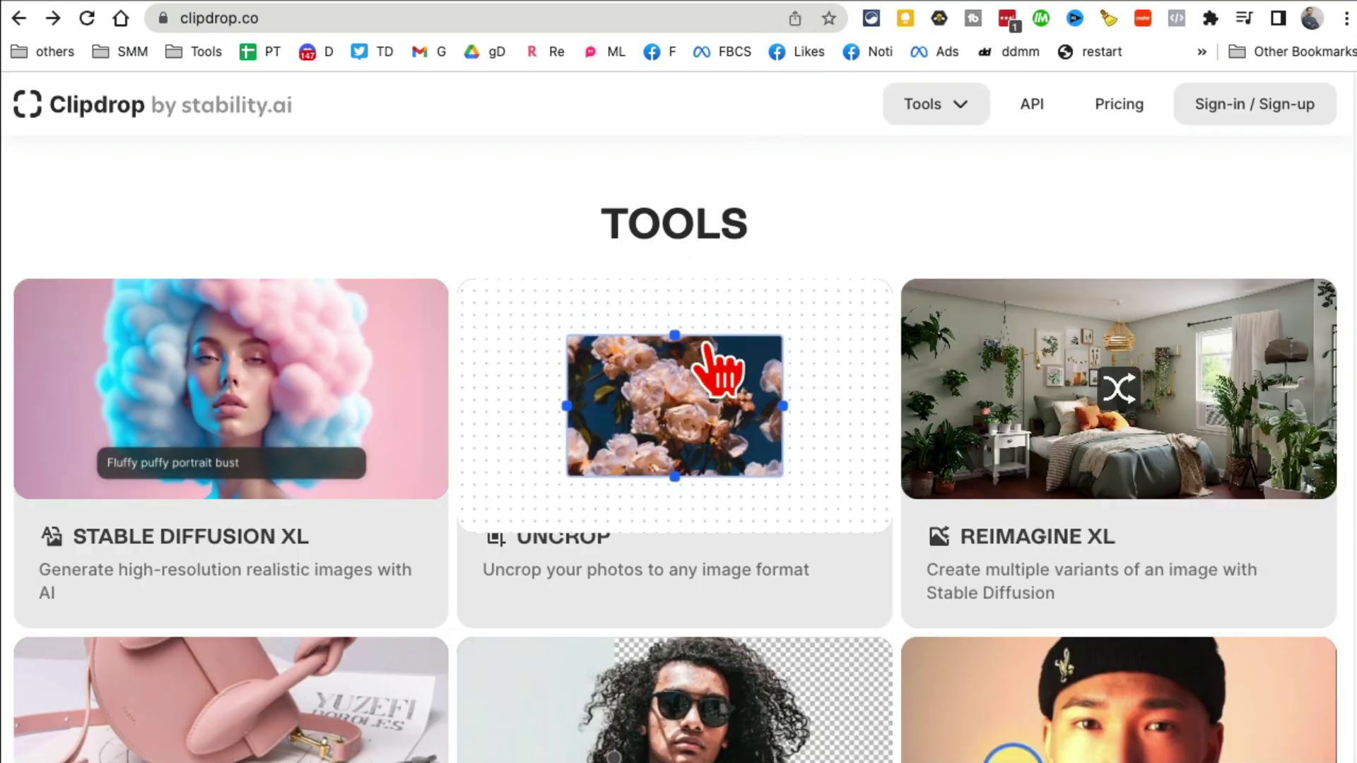
scroll(201, 170, "up", 10)
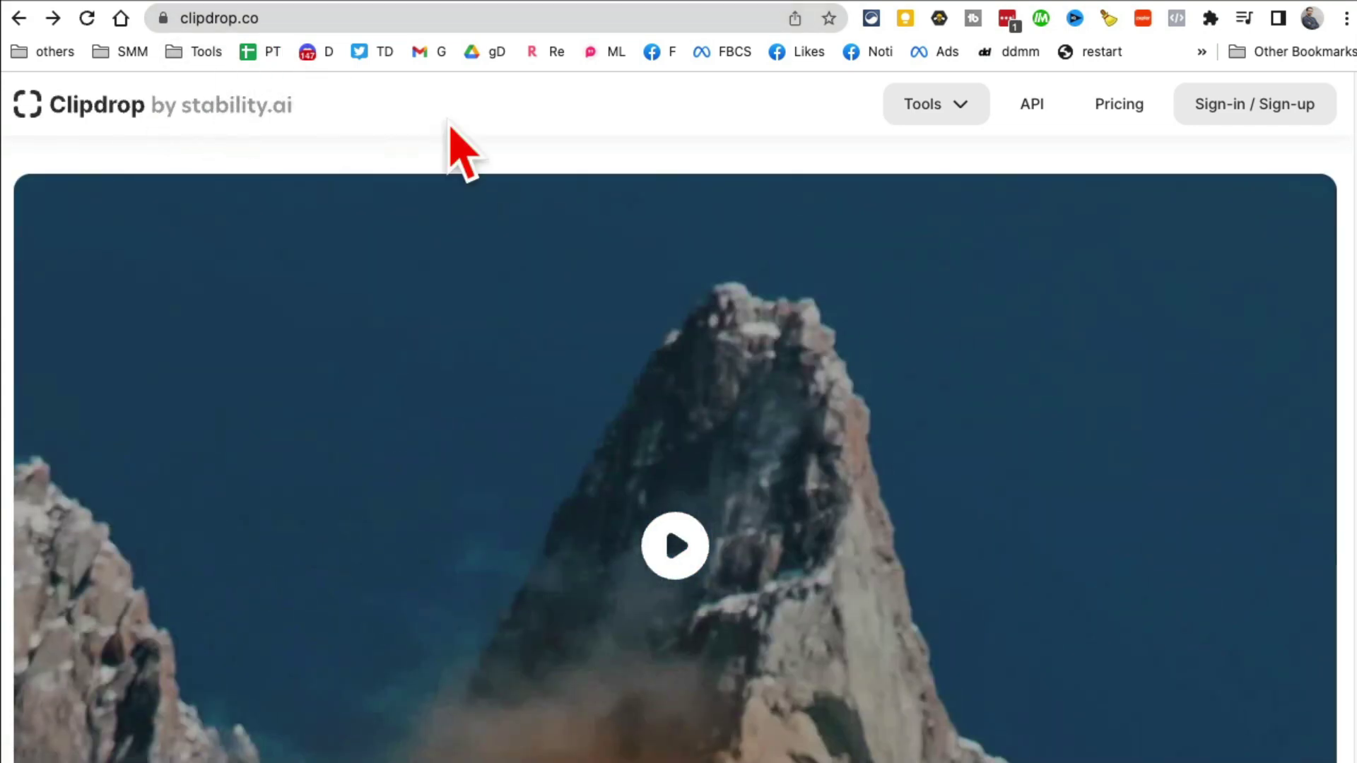
scroll(727, 515, "down", 5)
scroll(735, 513, "down", 10)
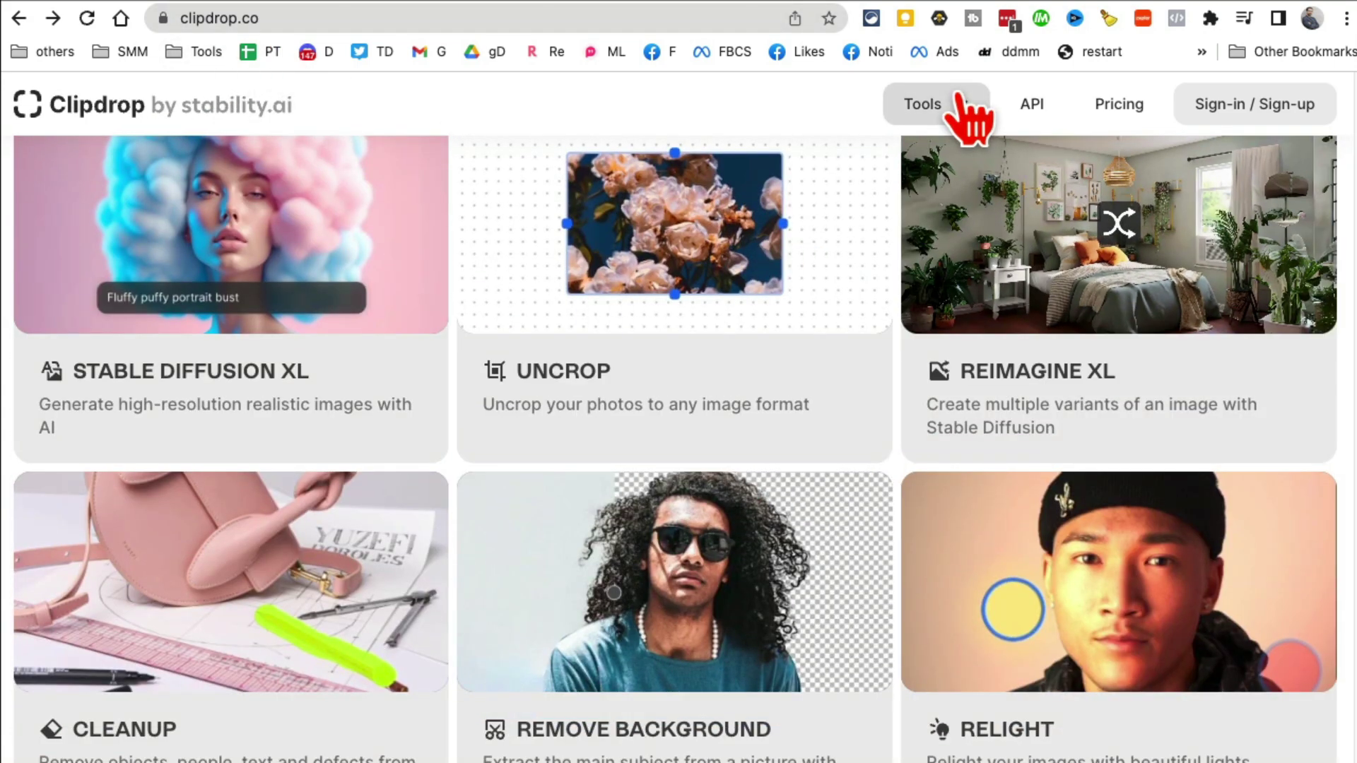
left_click(954, 106)
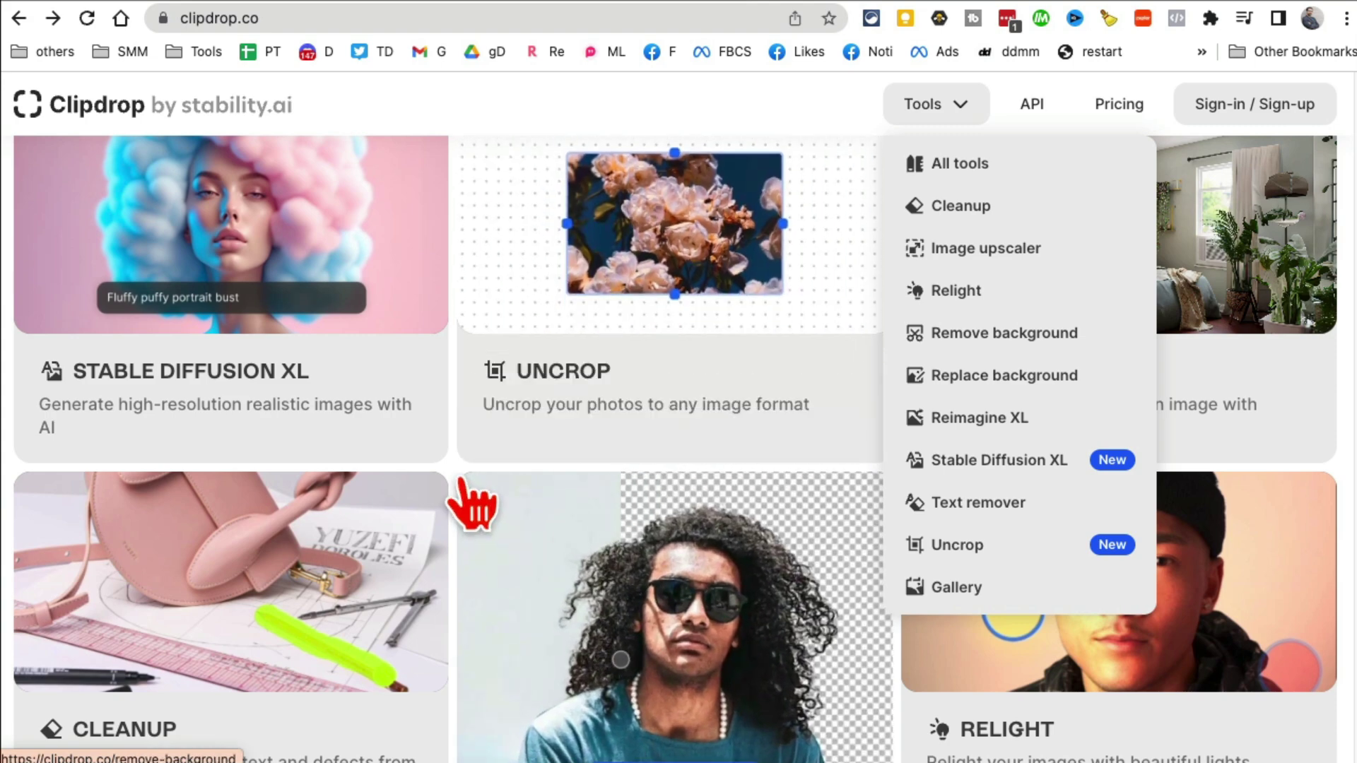
scroll(919, 516, "down", 1)
scroll(1049, 488, "down", 5)
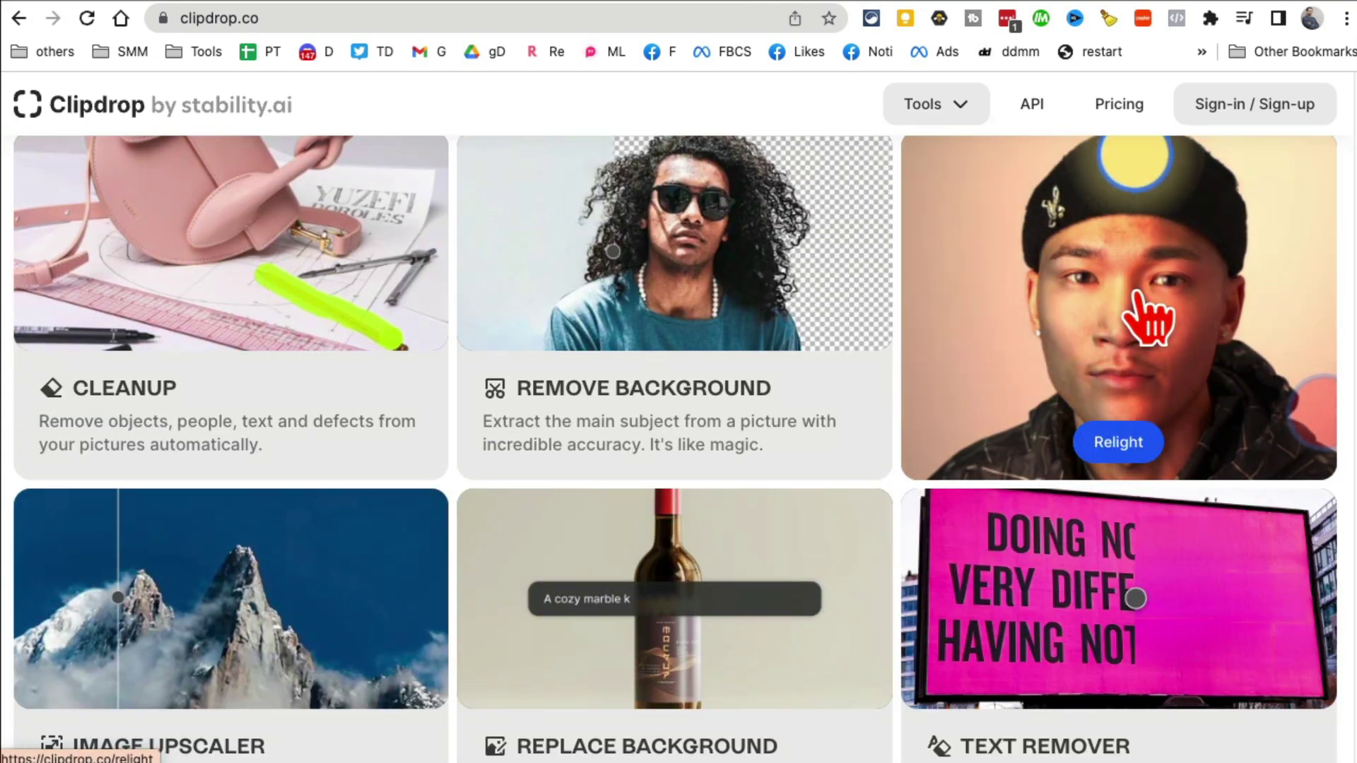
left_click(1136, 295)
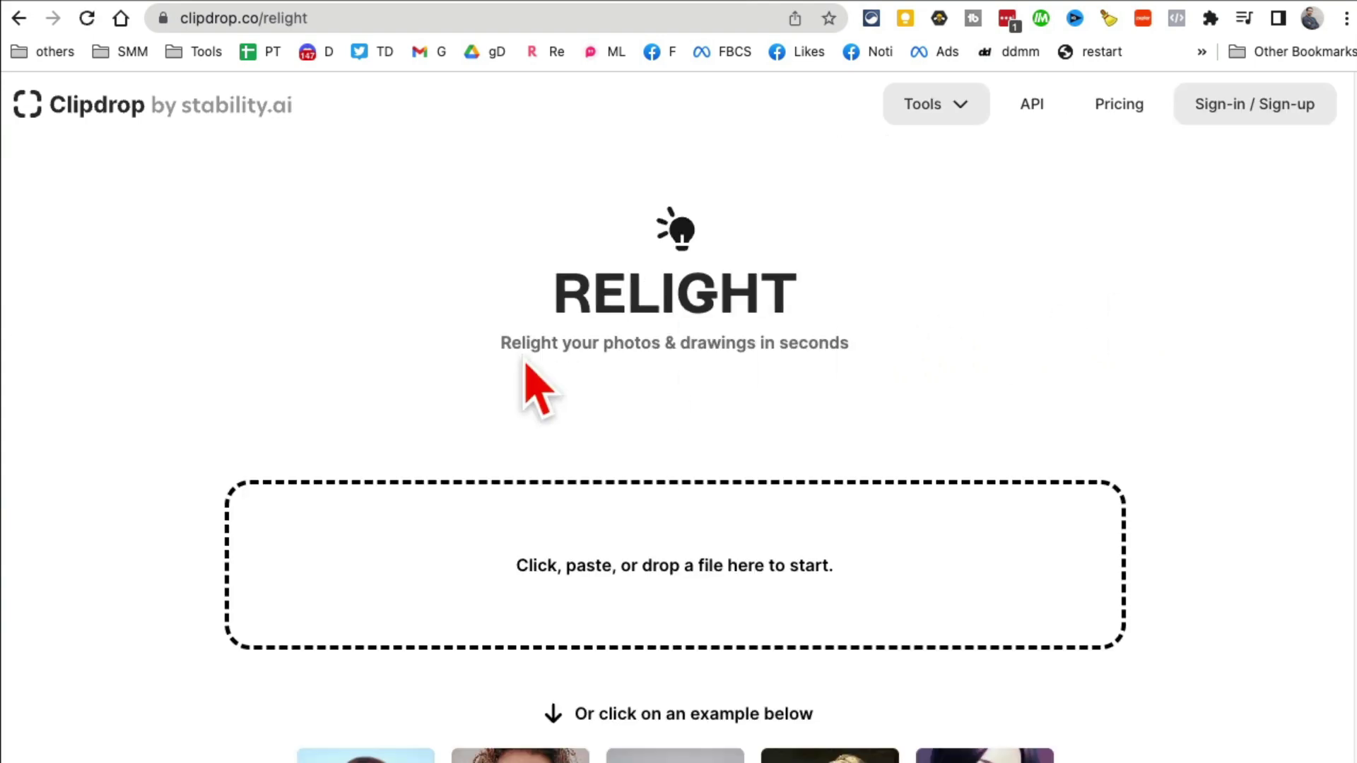
scroll(1030, 402, "down", 4)
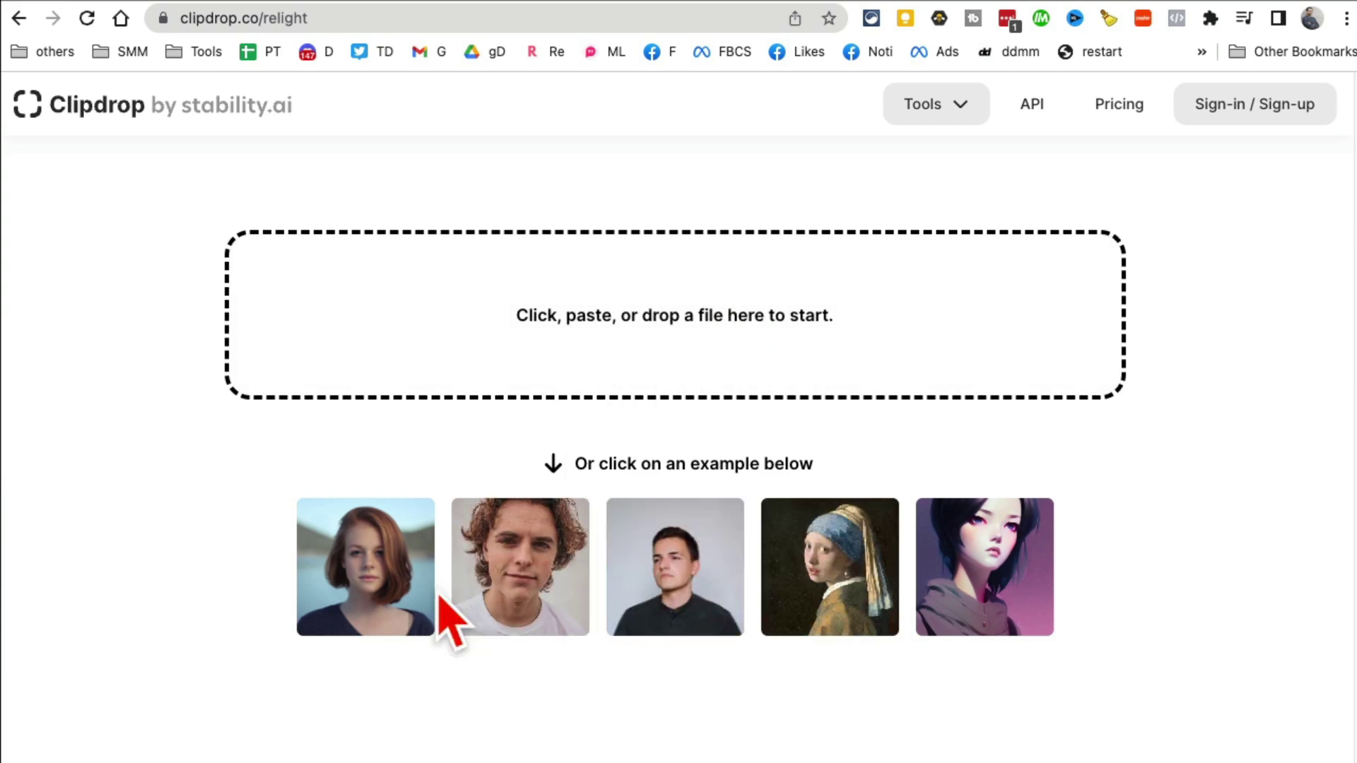
- Relight an example portrait, moving Light 1 beside the left eye and adjusting its intensity
left_click(385, 586)
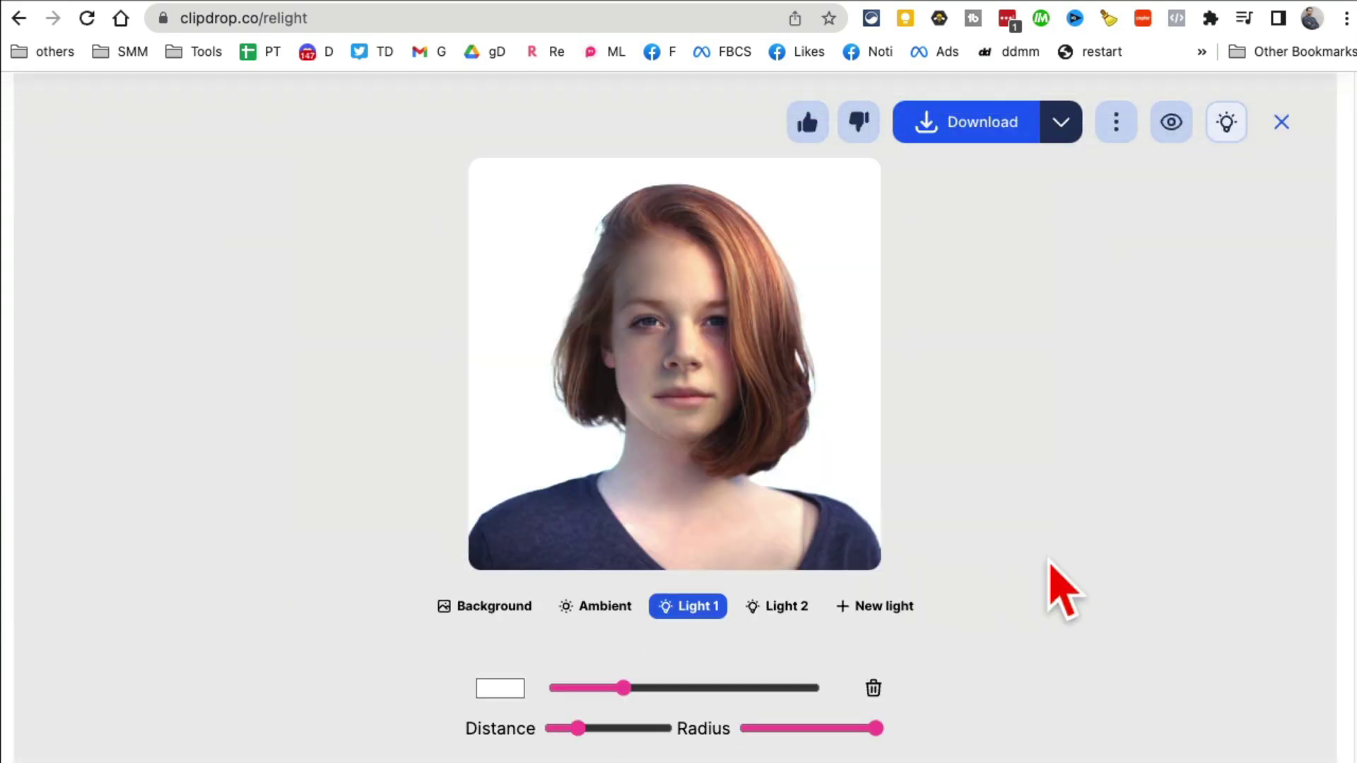
left_click(706, 614)
scroll(781, 621, "down", 1)
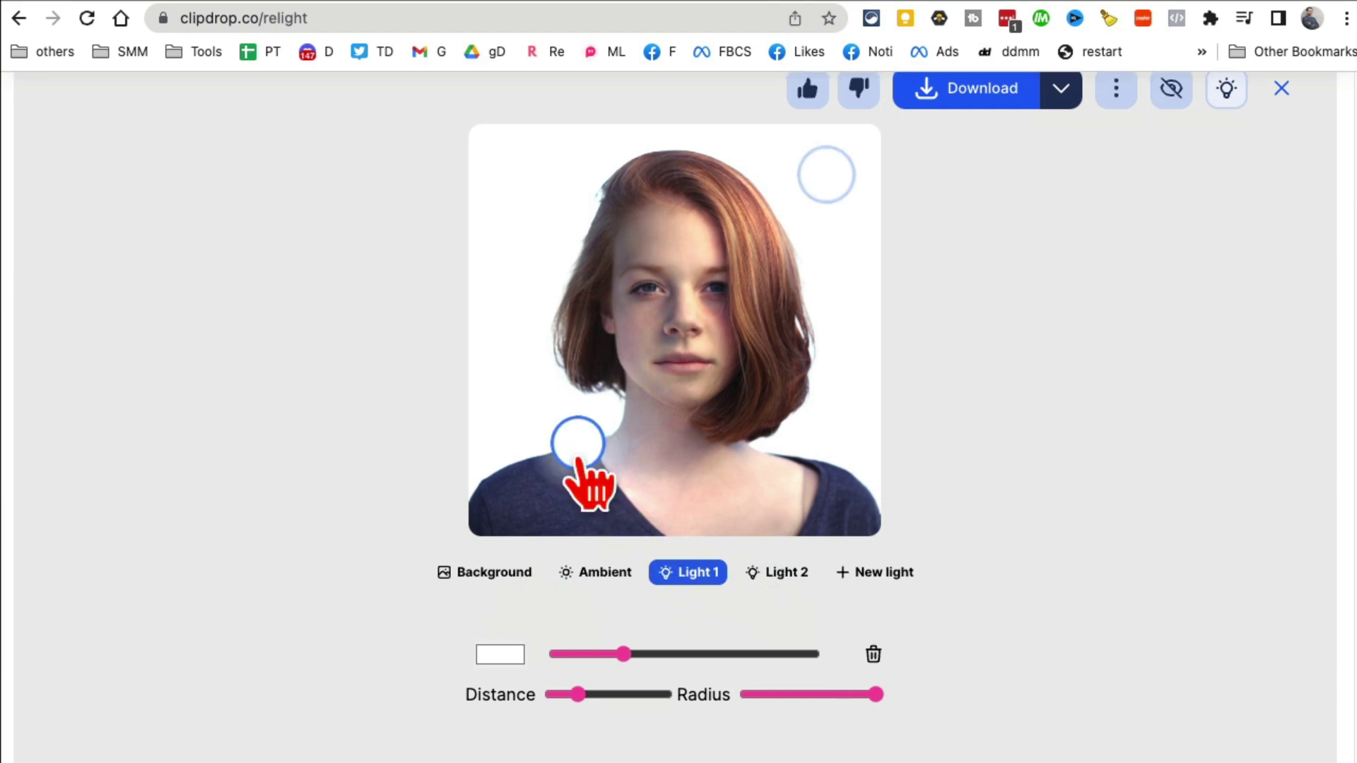
mouse_move(573, 438)
left_mouse_down()
mouse_move(566, 353)
mouse_move(572, 414)
left_mouse_up()
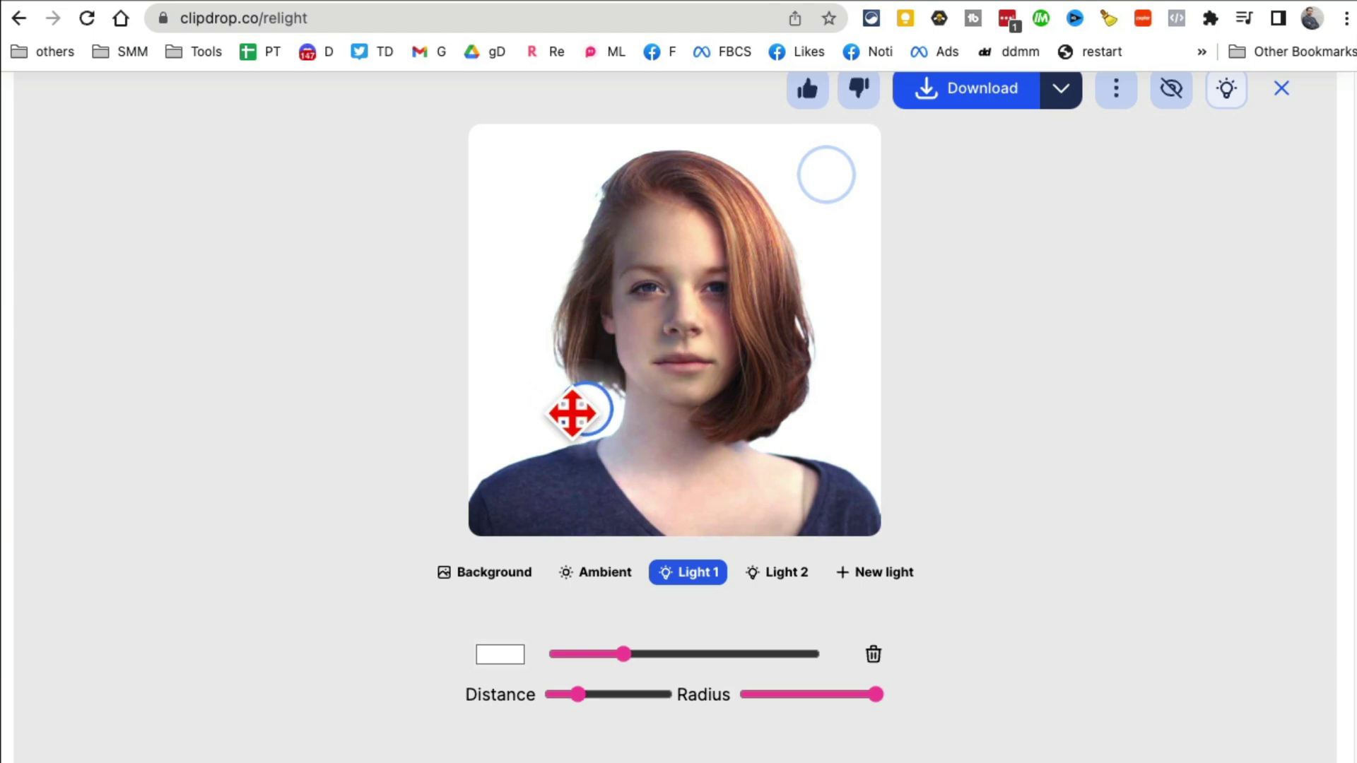
left_click(824, 195)
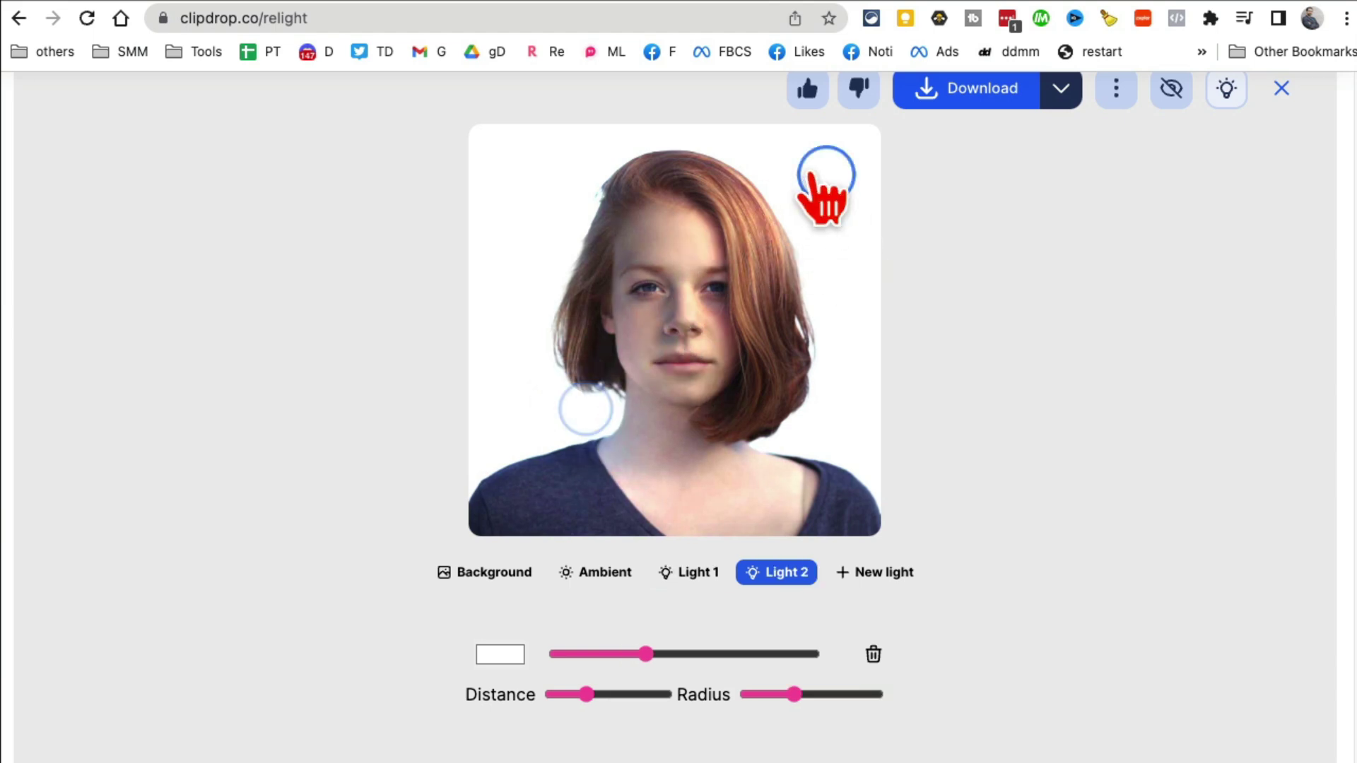
left_click(586, 410)
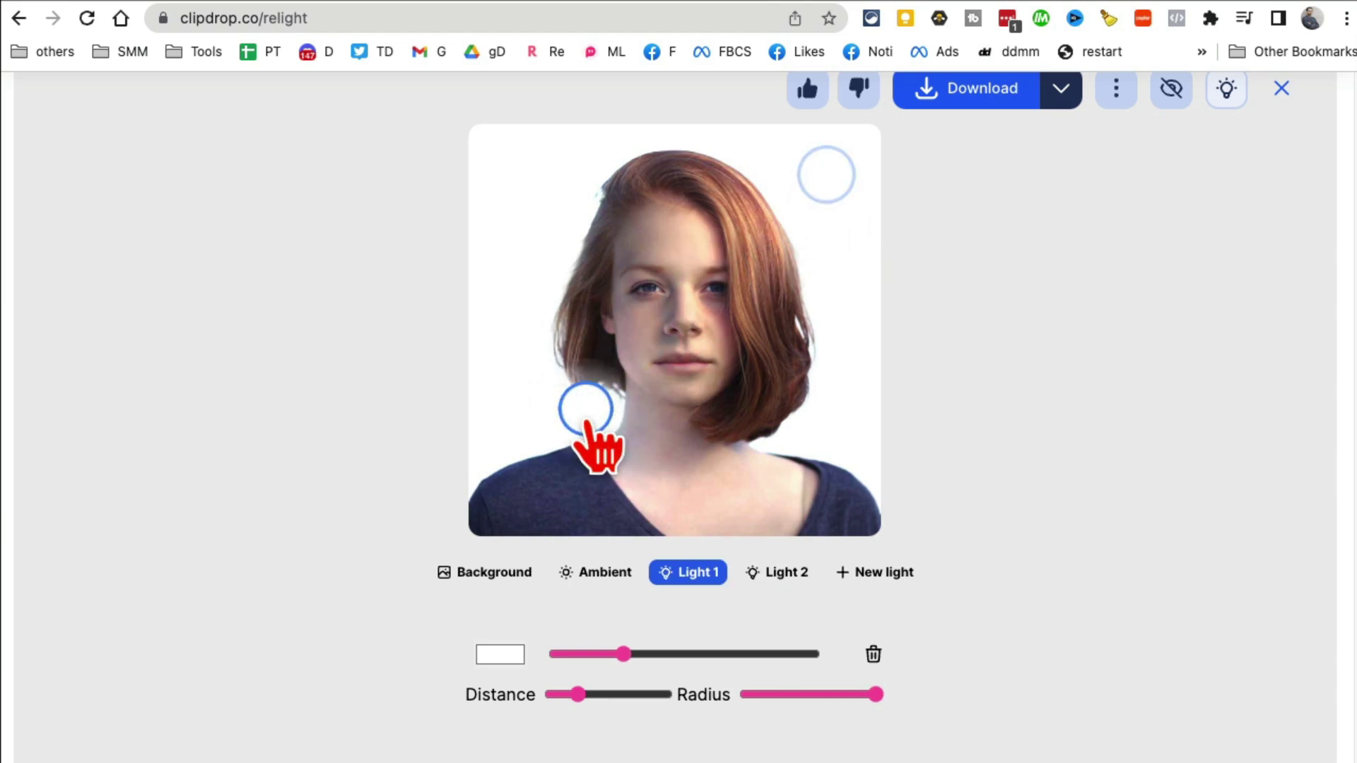
mouse_move(586, 422)
left_mouse_down()
mouse_move(645, 436)
mouse_move(551, 342)
mouse_move(568, 297)
mouse_move(578, 356)
mouse_move(554, 388)
left_mouse_up()
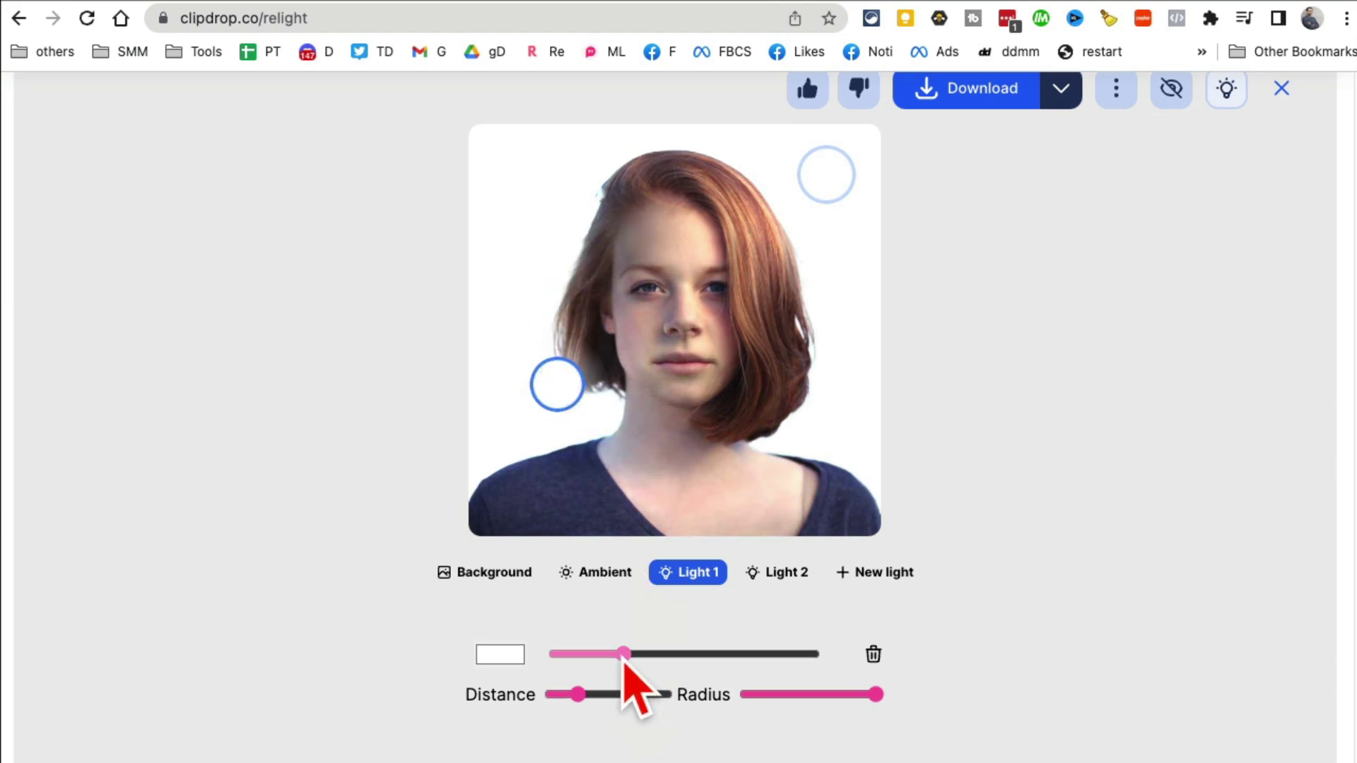
mouse_move(623, 653)
left_mouse_down()
mouse_move(703, 656)
mouse_move(612, 657)
mouse_move(706, 656)
mouse_move(560, 656)
mouse_move(703, 655)
mouse_move(636, 655)
left_mouse_up()
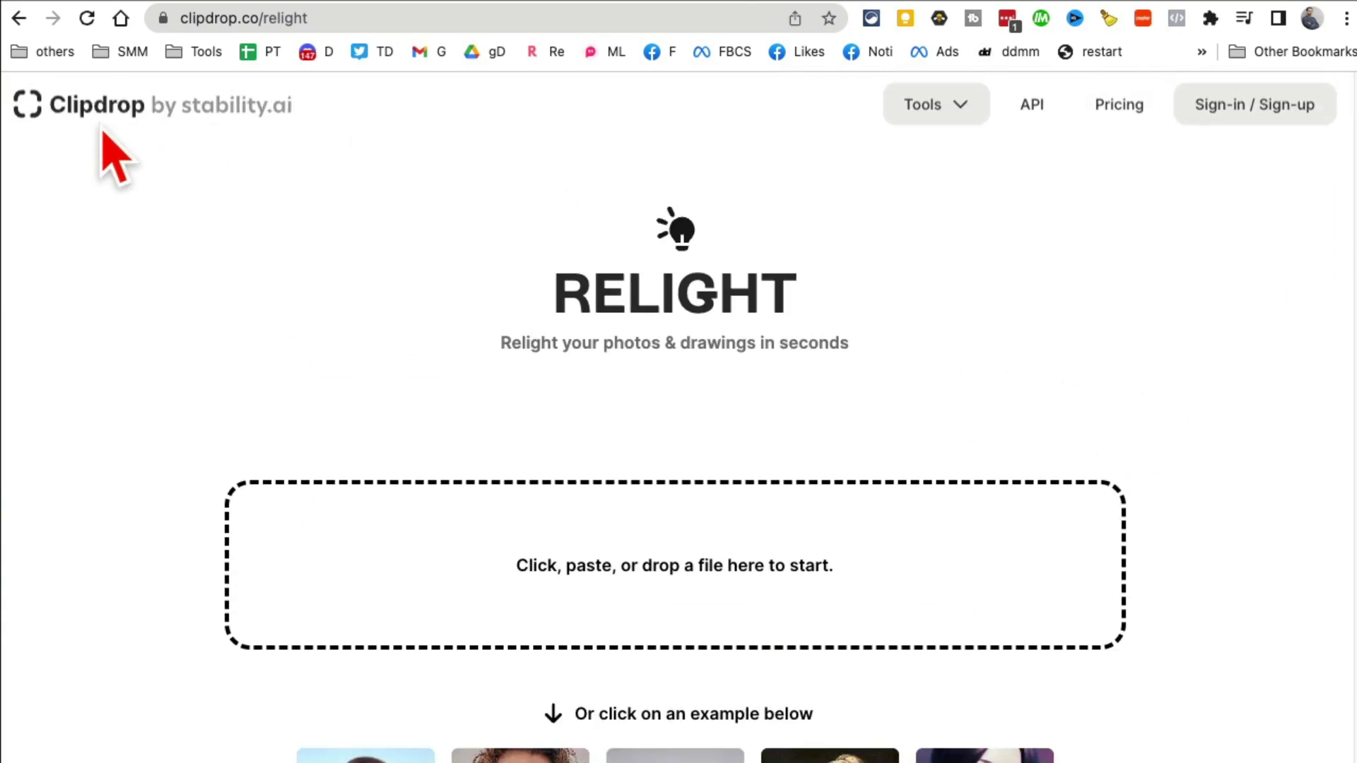
- Return to the Clipdrop home page and scroll through it
left_click(113, 127)
scroll(1074, 515, "down", 5)
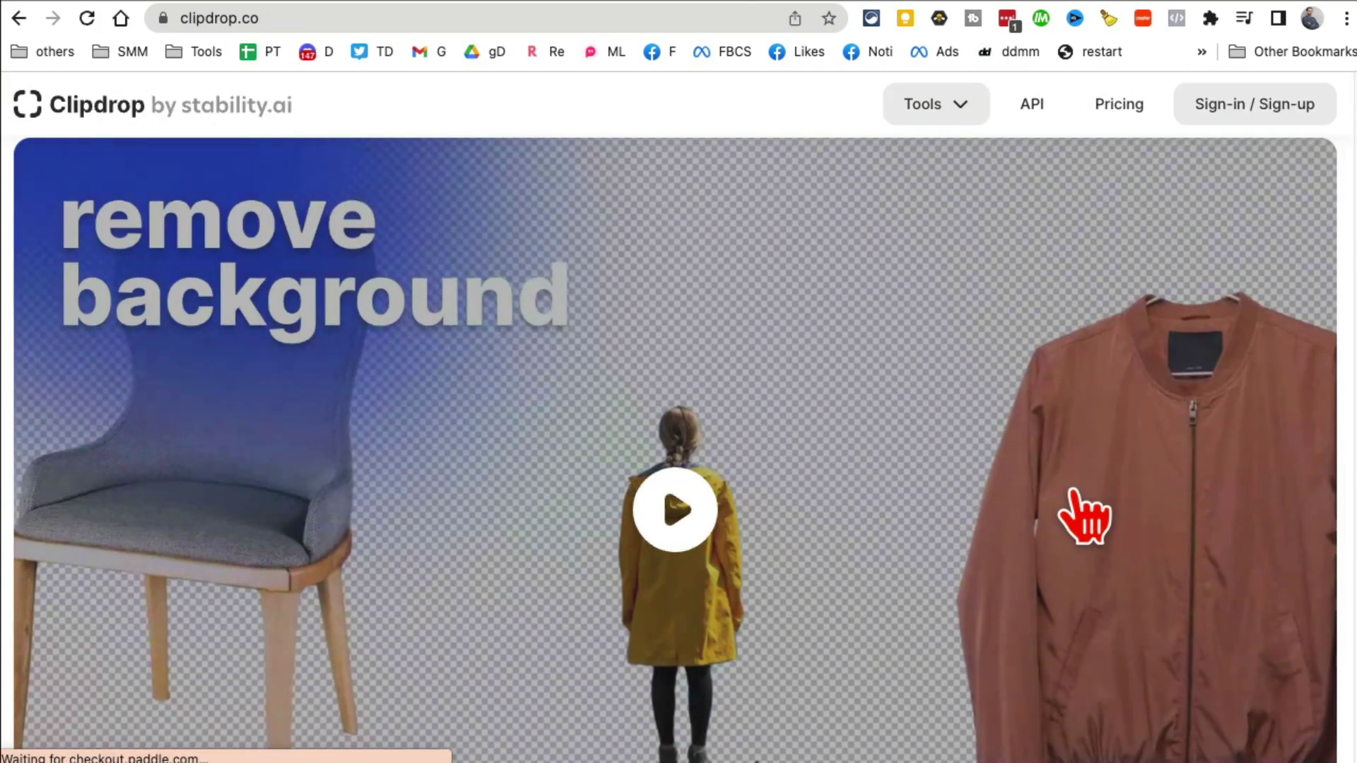
scroll(1084, 516, "down", 10)
scroll(1088, 494, "down", 5)
scroll(1081, 460, "down", 10)
scroll(1075, 521, "down", 5)
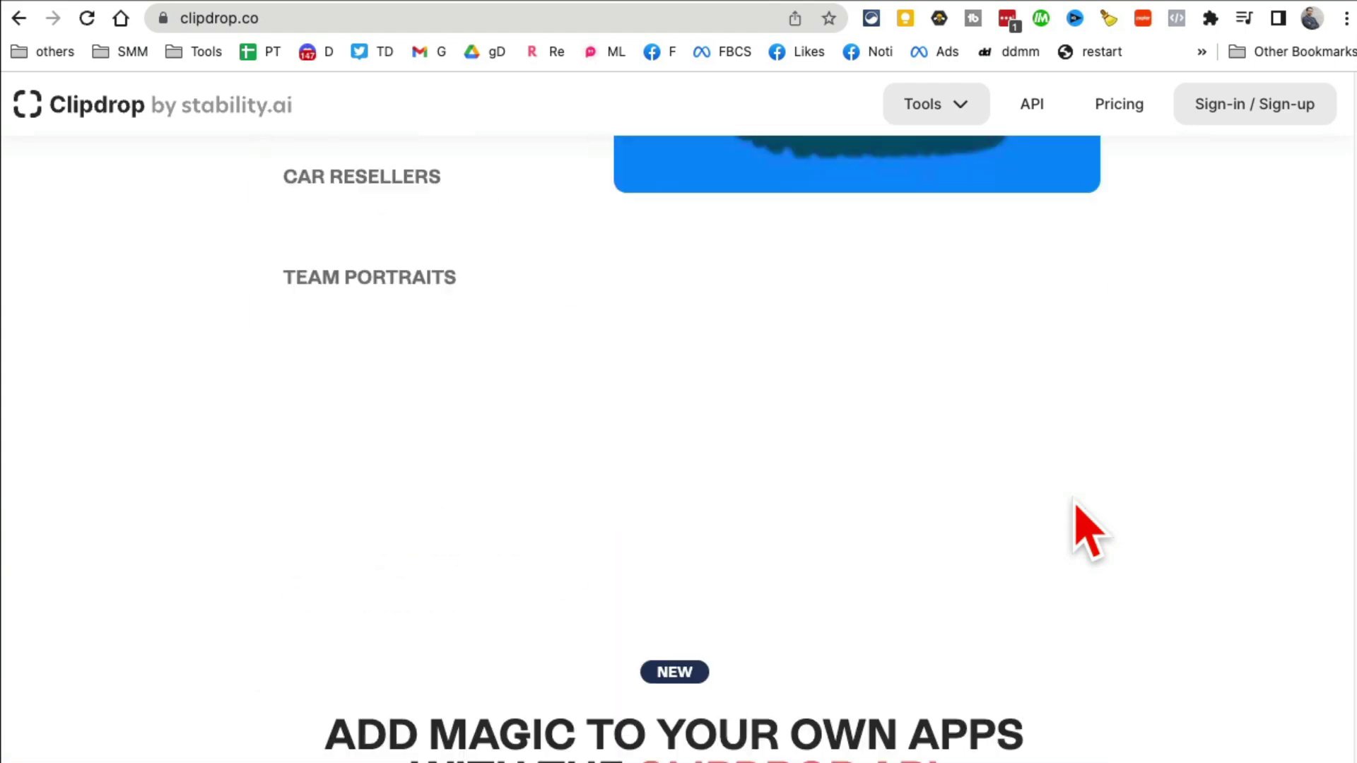
scroll(1103, 523, "up", 2)
left_click(912, 3)
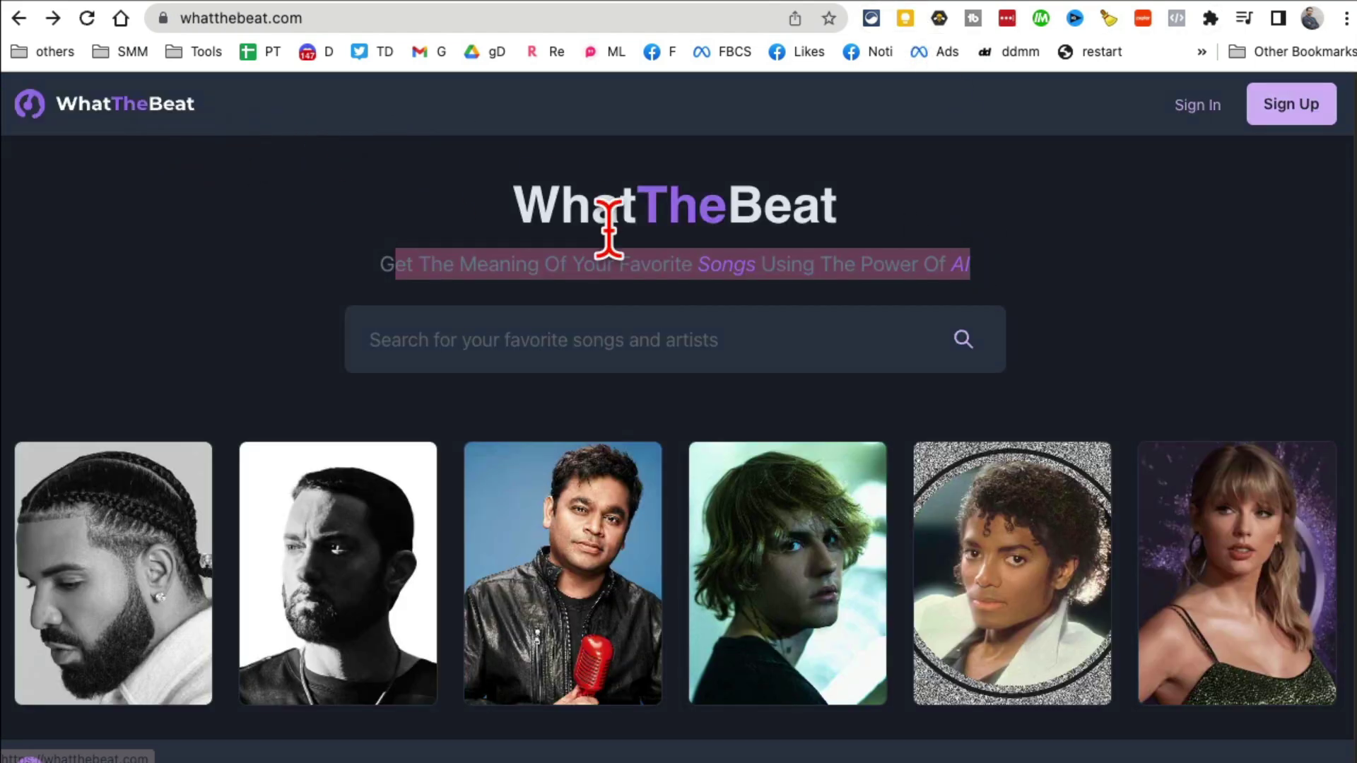
left_click(473, 264)
triple_click(490, 266)
left_click(426, 282)
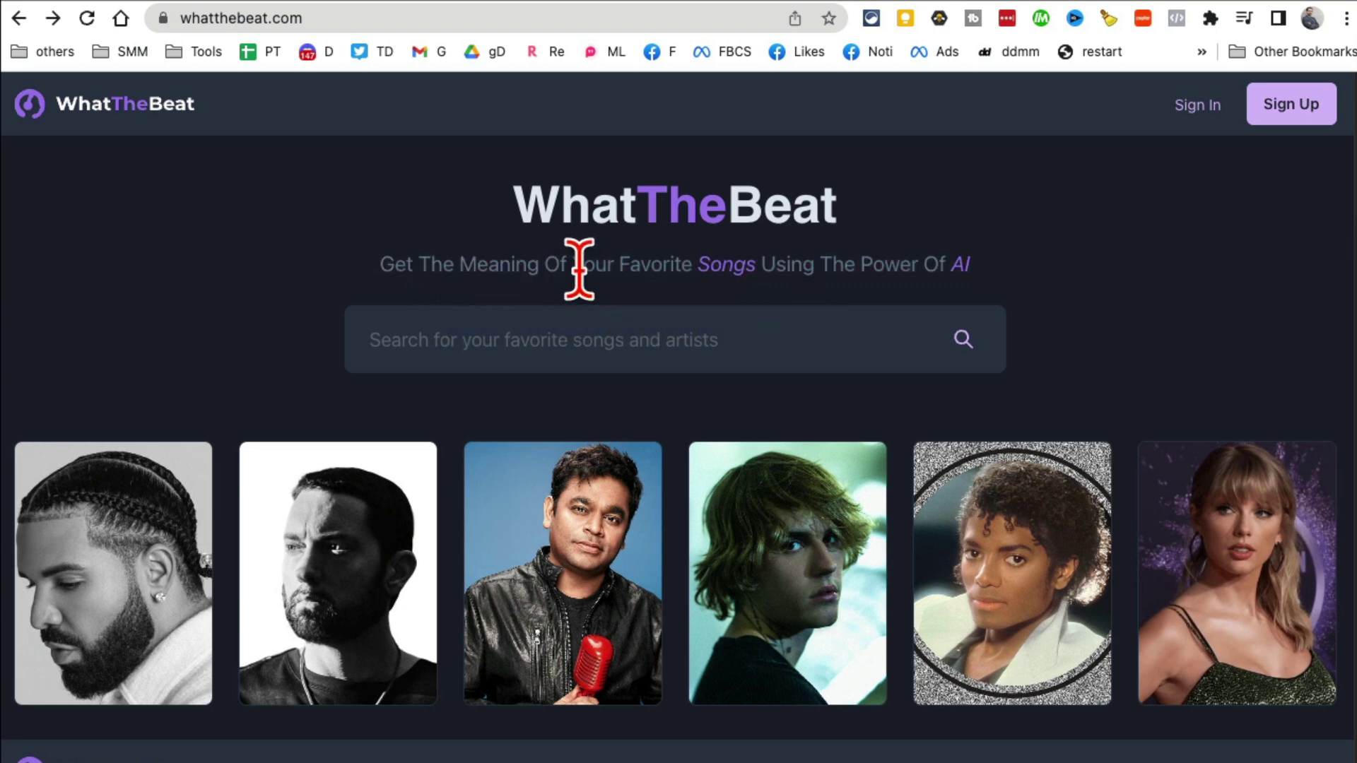
left_click_drag(581, 267, 872, 267)
scroll(728, 480, "down", 1)
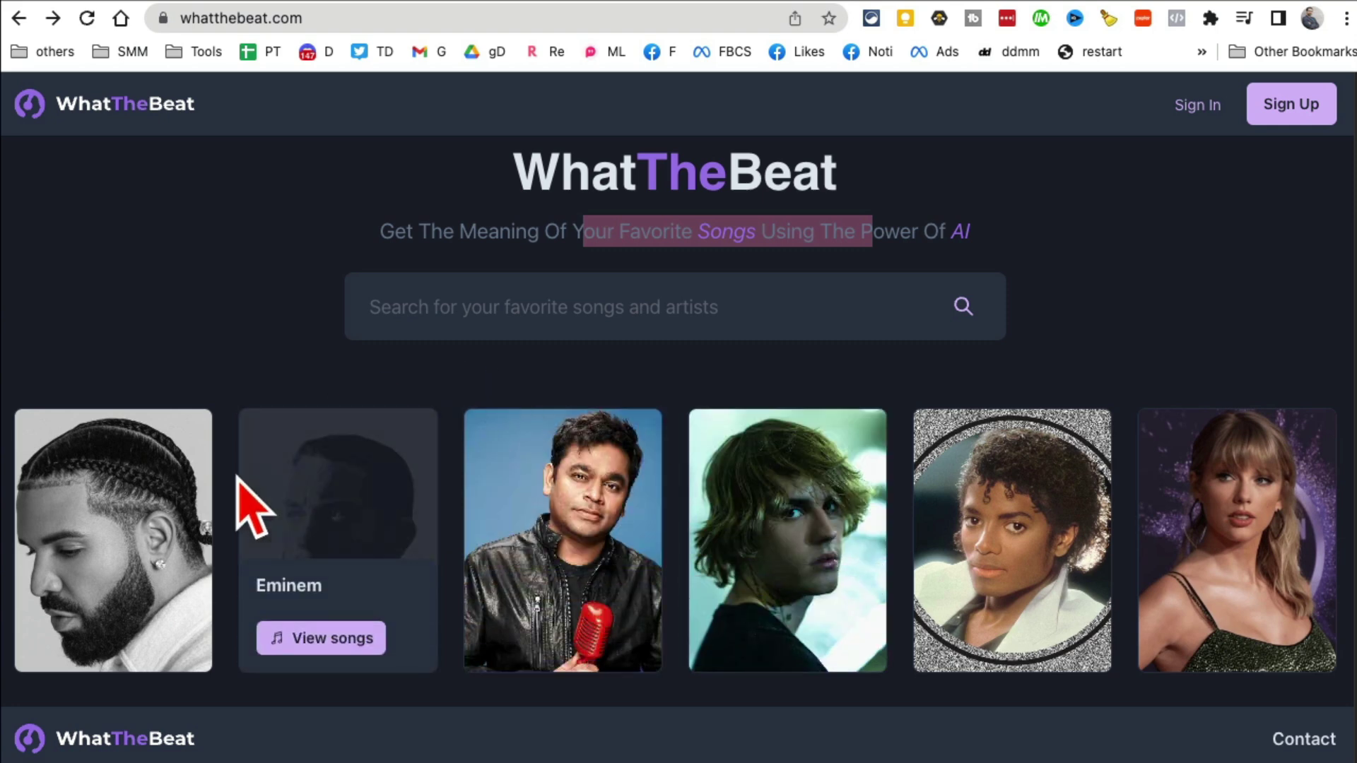
left_click(581, 319)
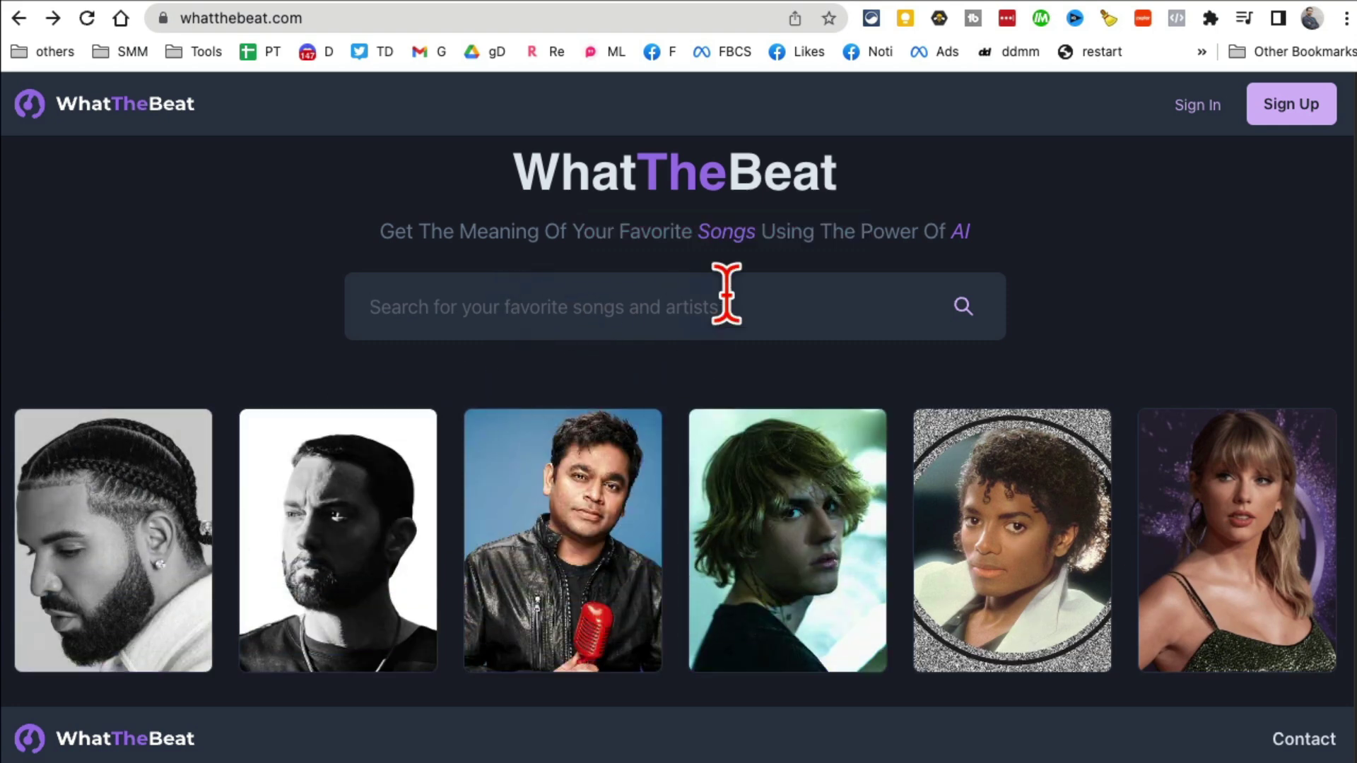
left_click(100, 545)
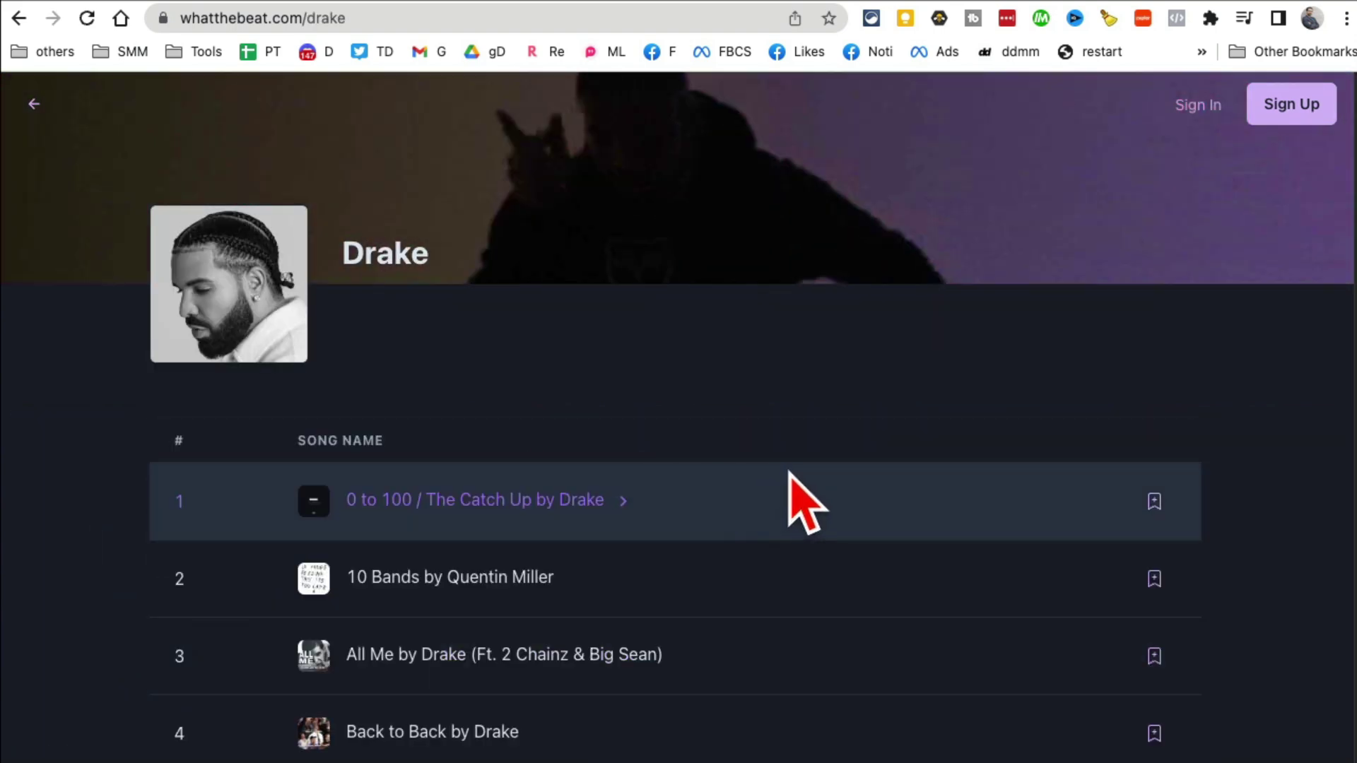
scroll(781, 452, "down", 3)
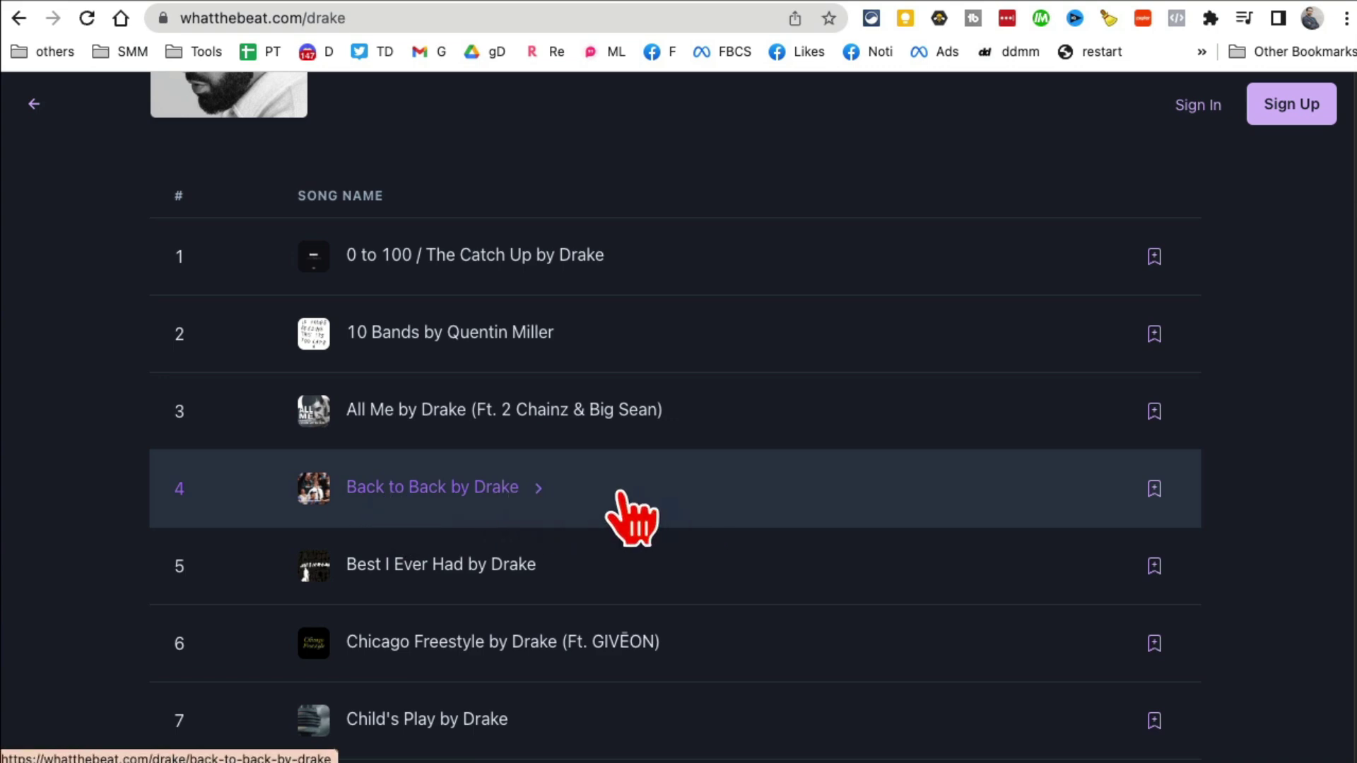
left_click(589, 494)
scroll(940, 534, "down", 1)
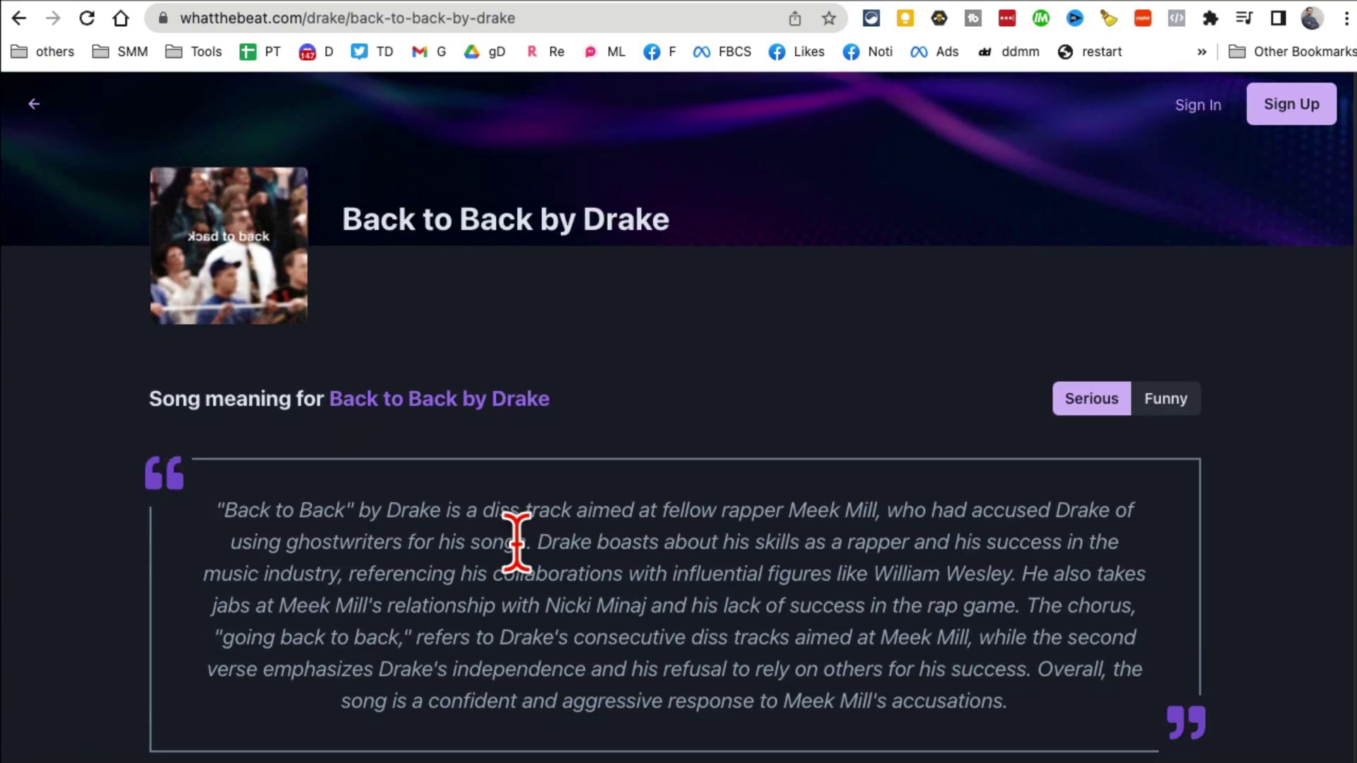
scroll(517, 542, "down", 3)
left_click_drag(492, 337, 787, 545)
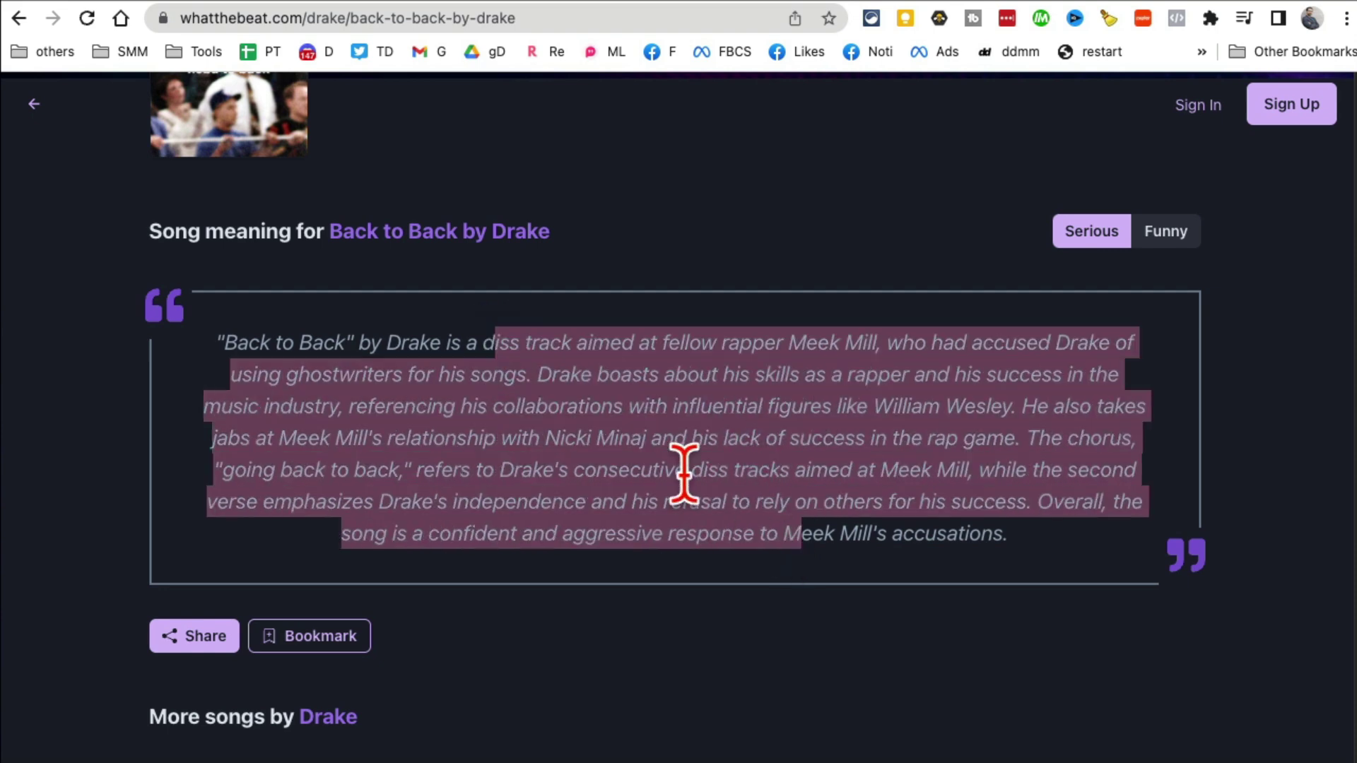
left_click(521, 375)
left_click_drag(562, 343, 748, 345)
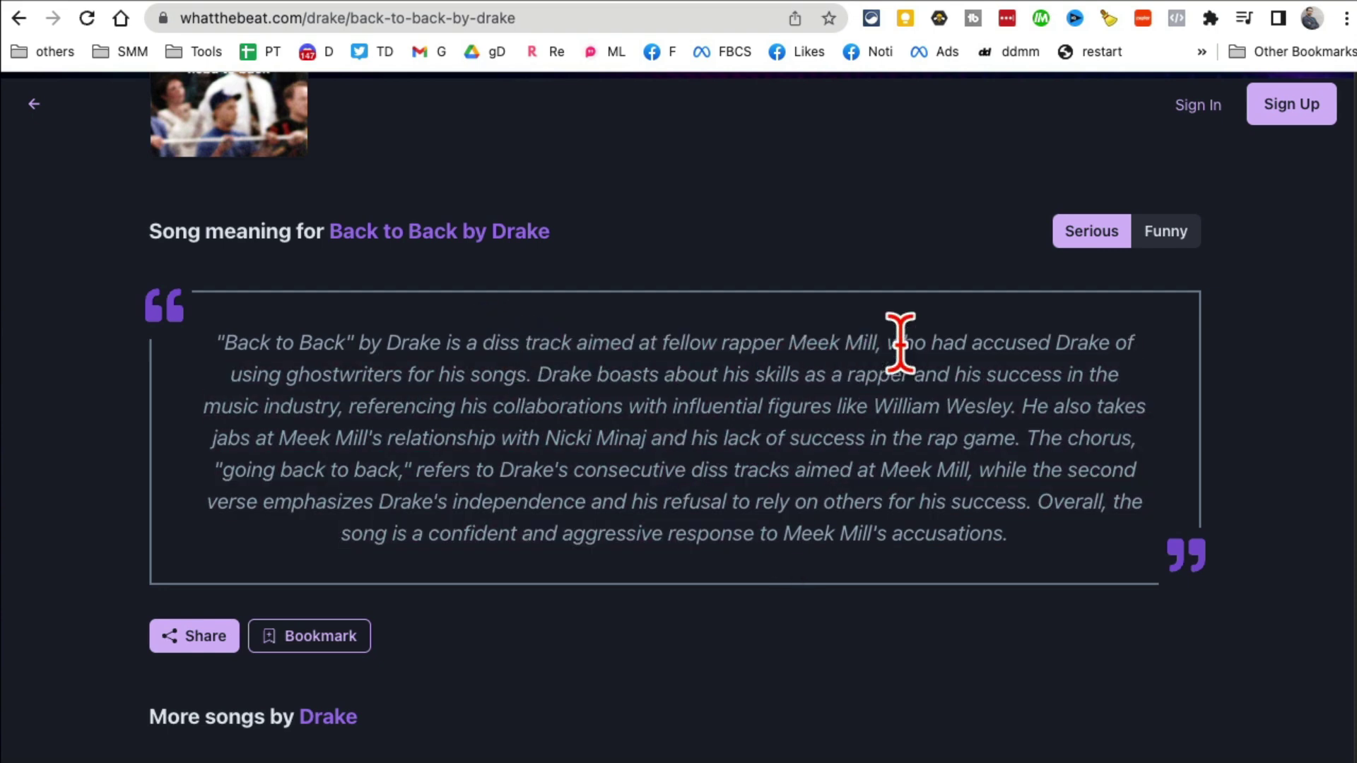
left_click_drag(901, 343, 1039, 559)
scroll(768, 475, "up", 3)
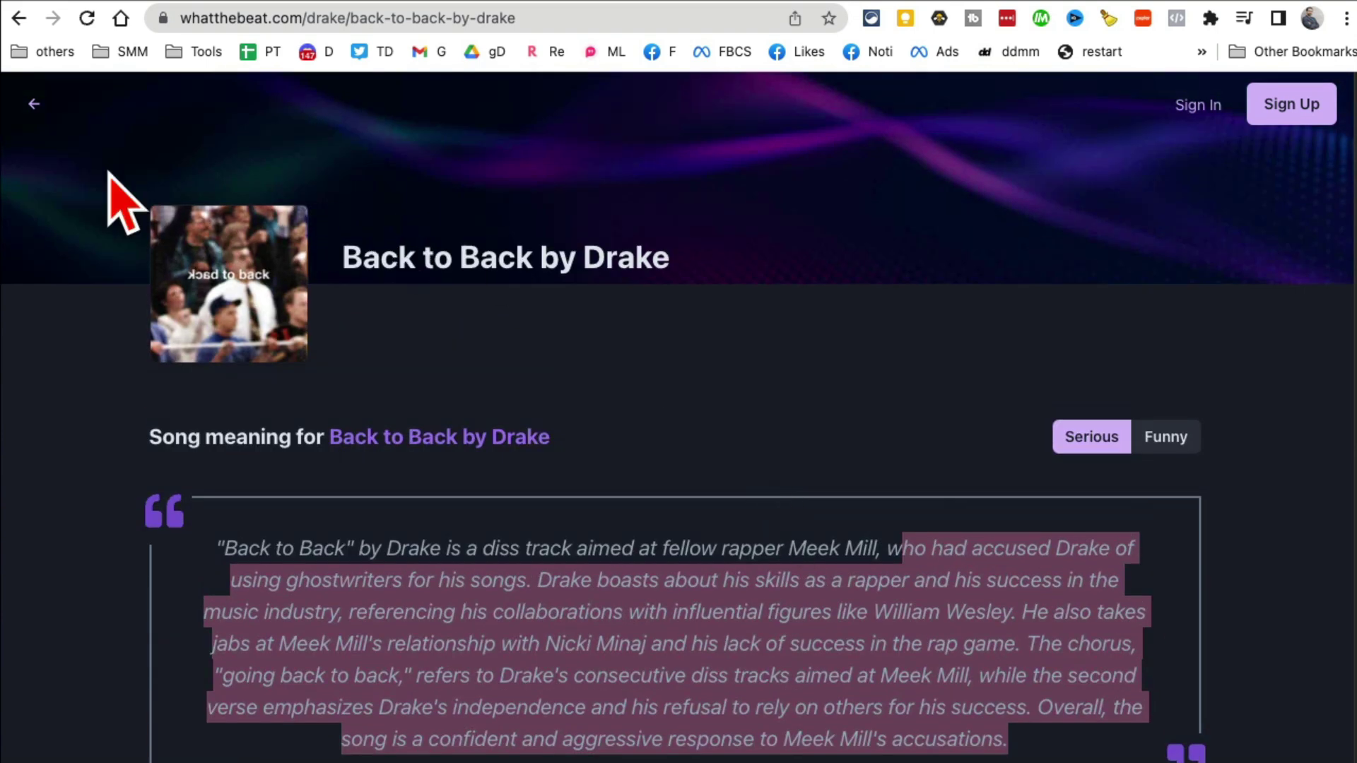
left_click(34, 104)
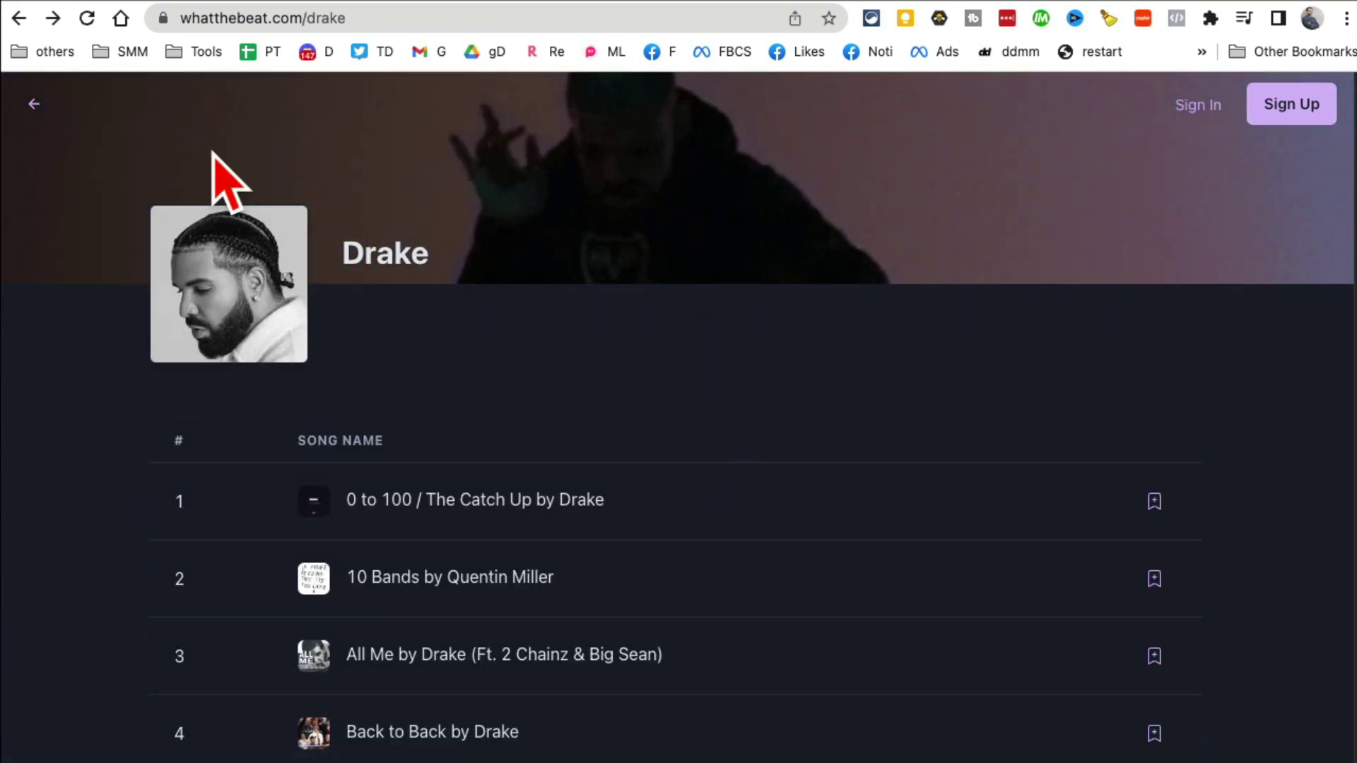
left_click(34, 104)
left_click_drag(477, 265, 838, 268)
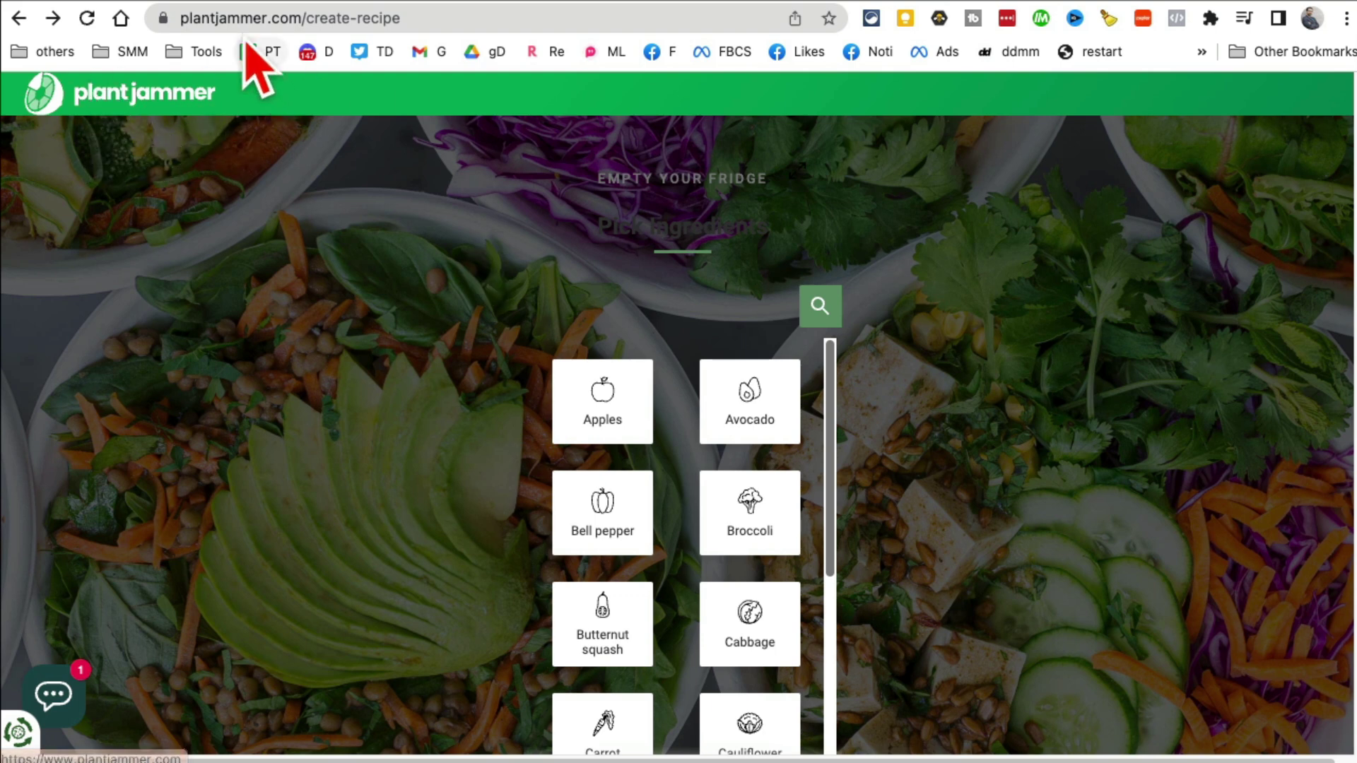
- Add Bell pepper, Broccoli, Cucumber and Eggplant to the PlantJammer ingredients
left_click(447, 22)
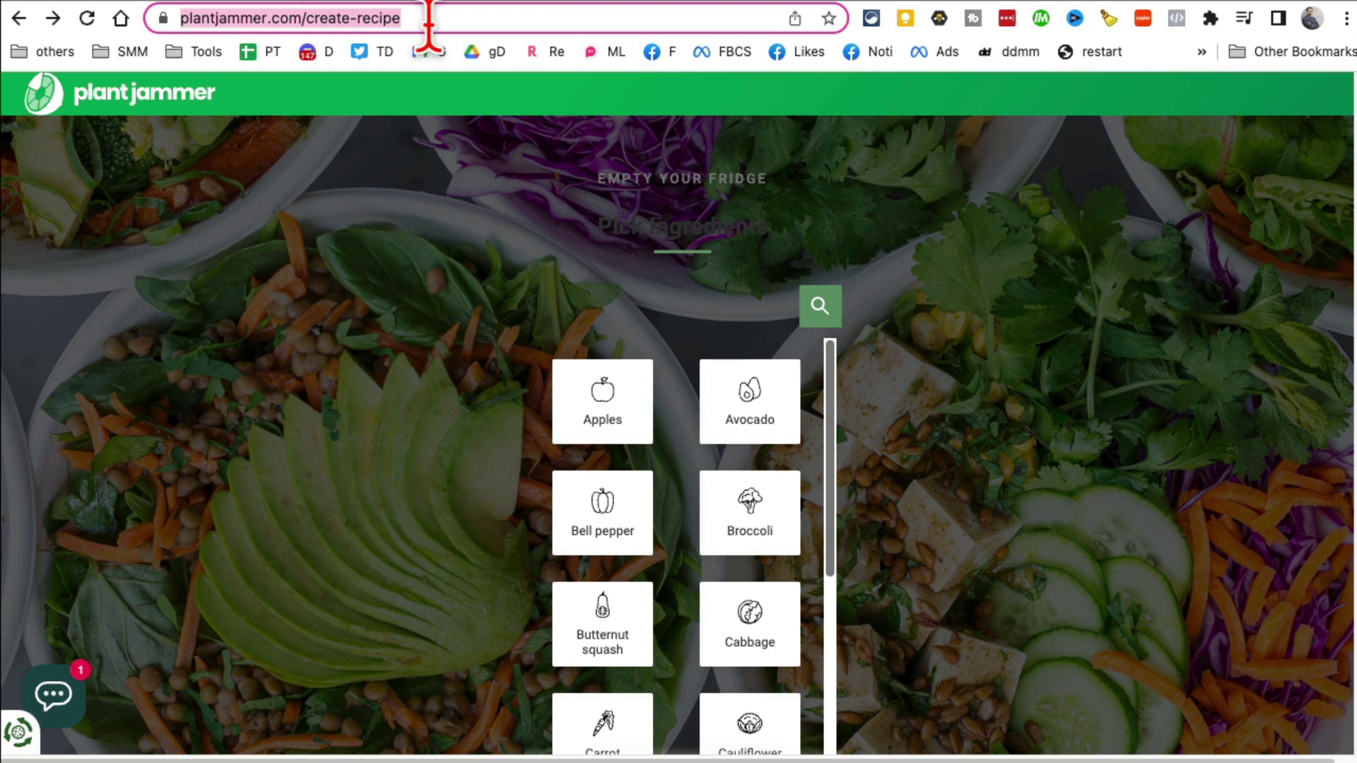
left_click(829, 436)
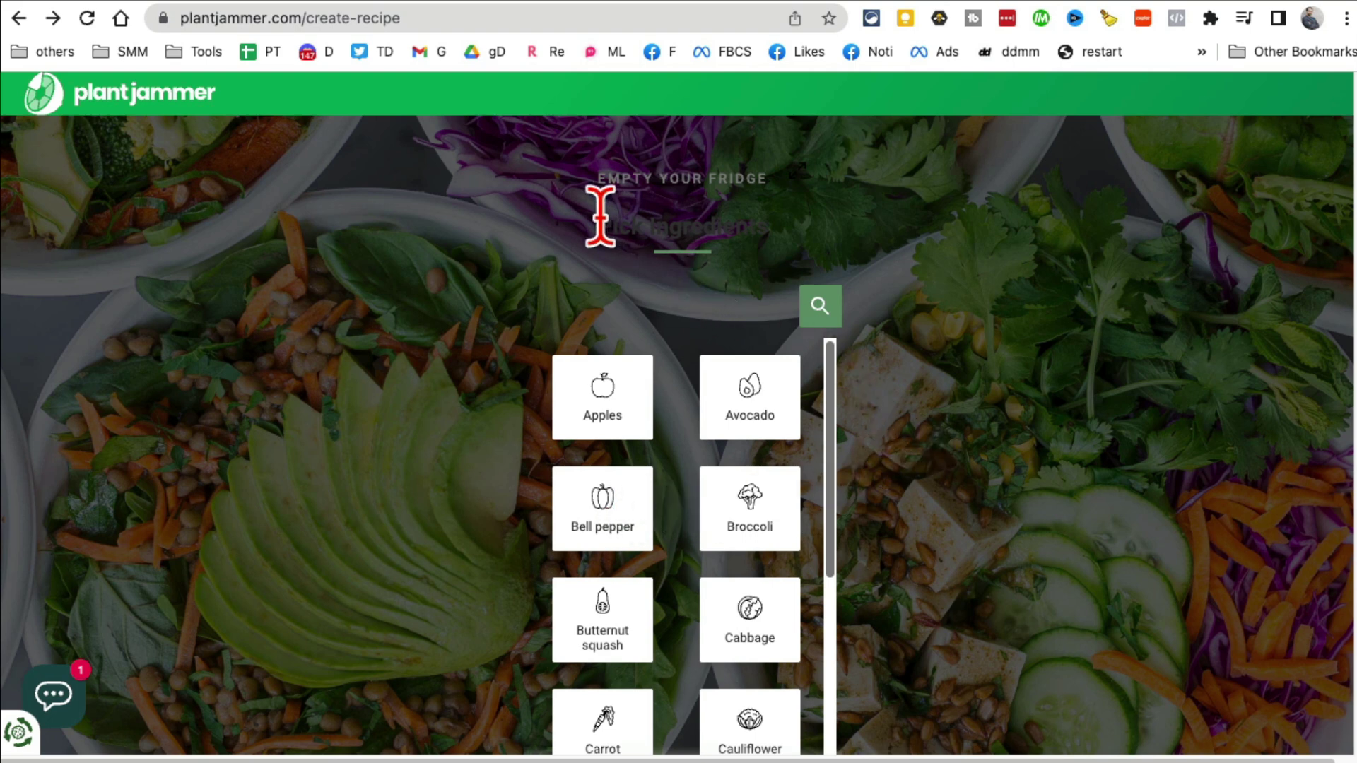
left_click_drag(600, 216, 812, 269)
left_click(606, 541)
left_click(778, 548)
left_click_drag(839, 540, 838, 671)
left_click(766, 600)
left_click(621, 639)
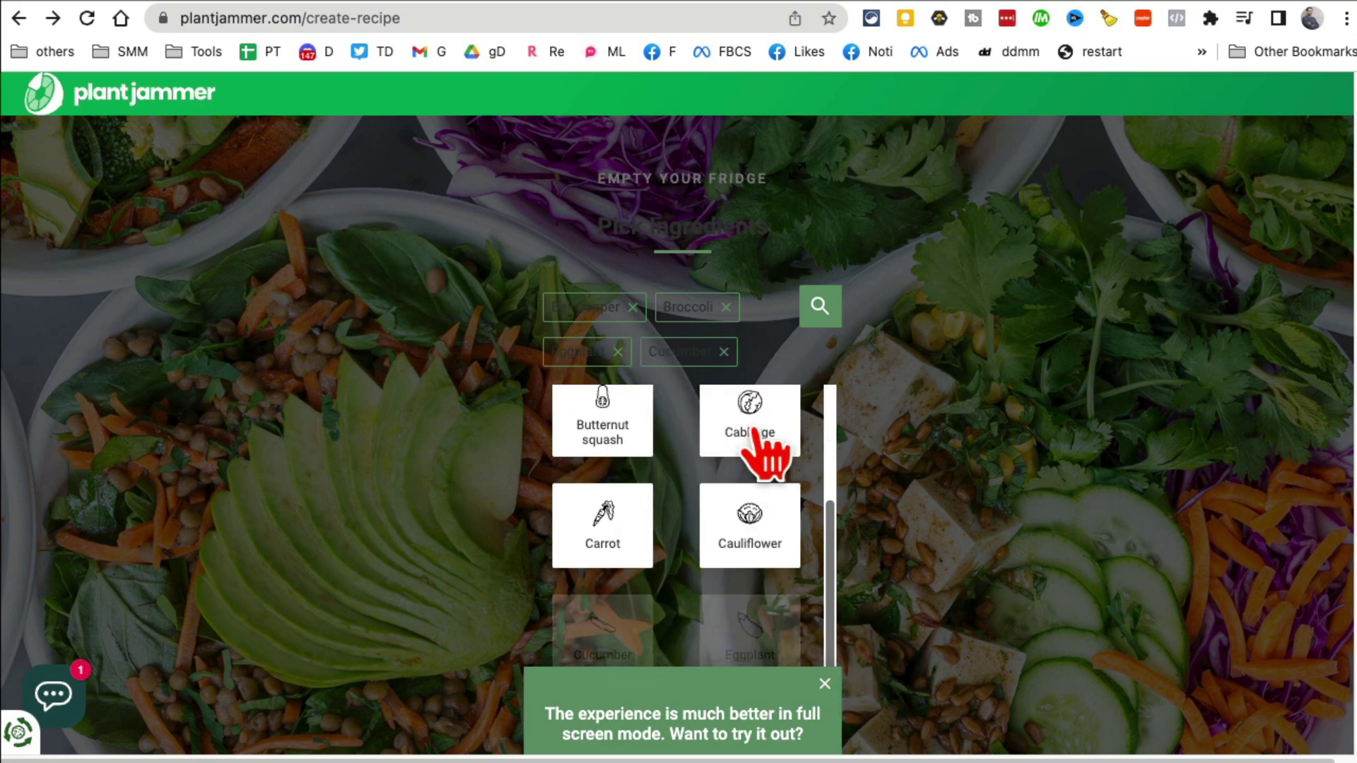
- Search for 'chicken' and add Chicken breast to the ingredients
scroll(795, 498, "down", 3)
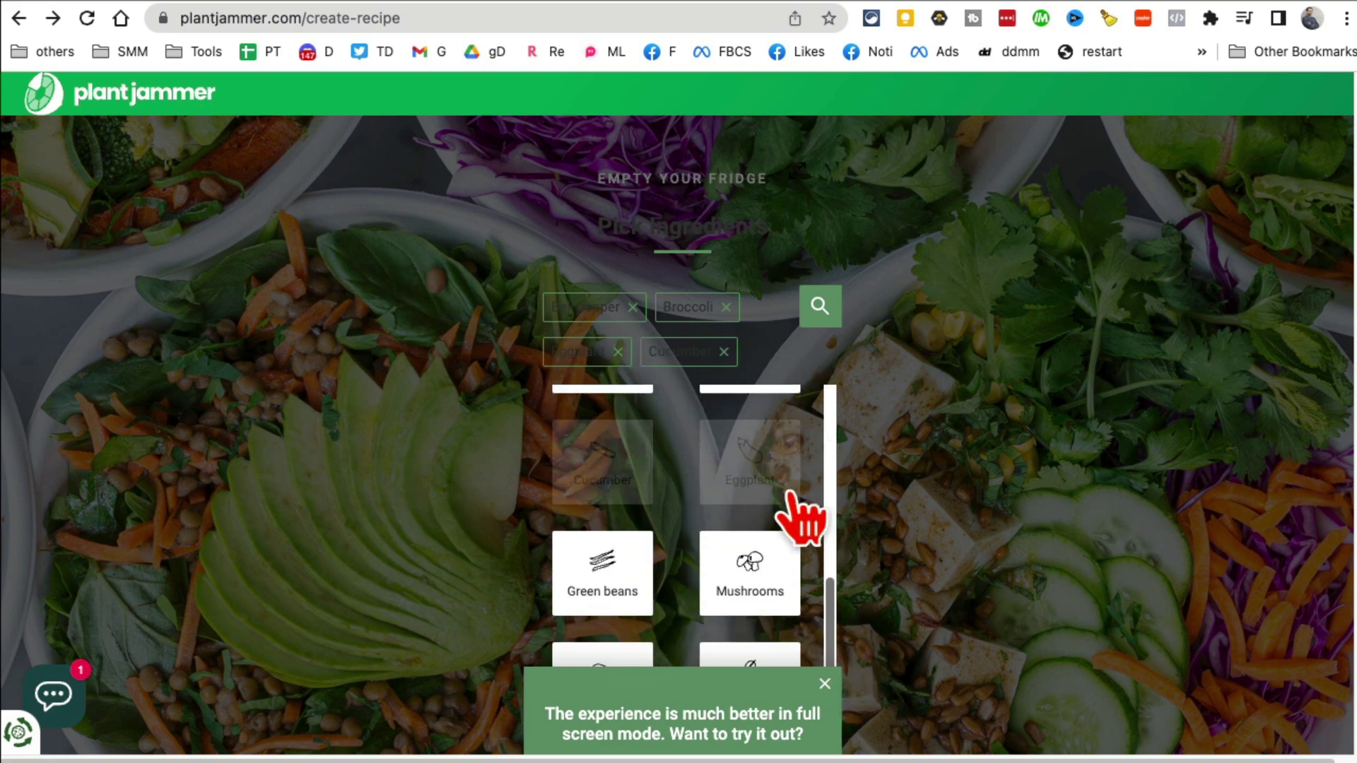
left_click(813, 314)
type("chi")
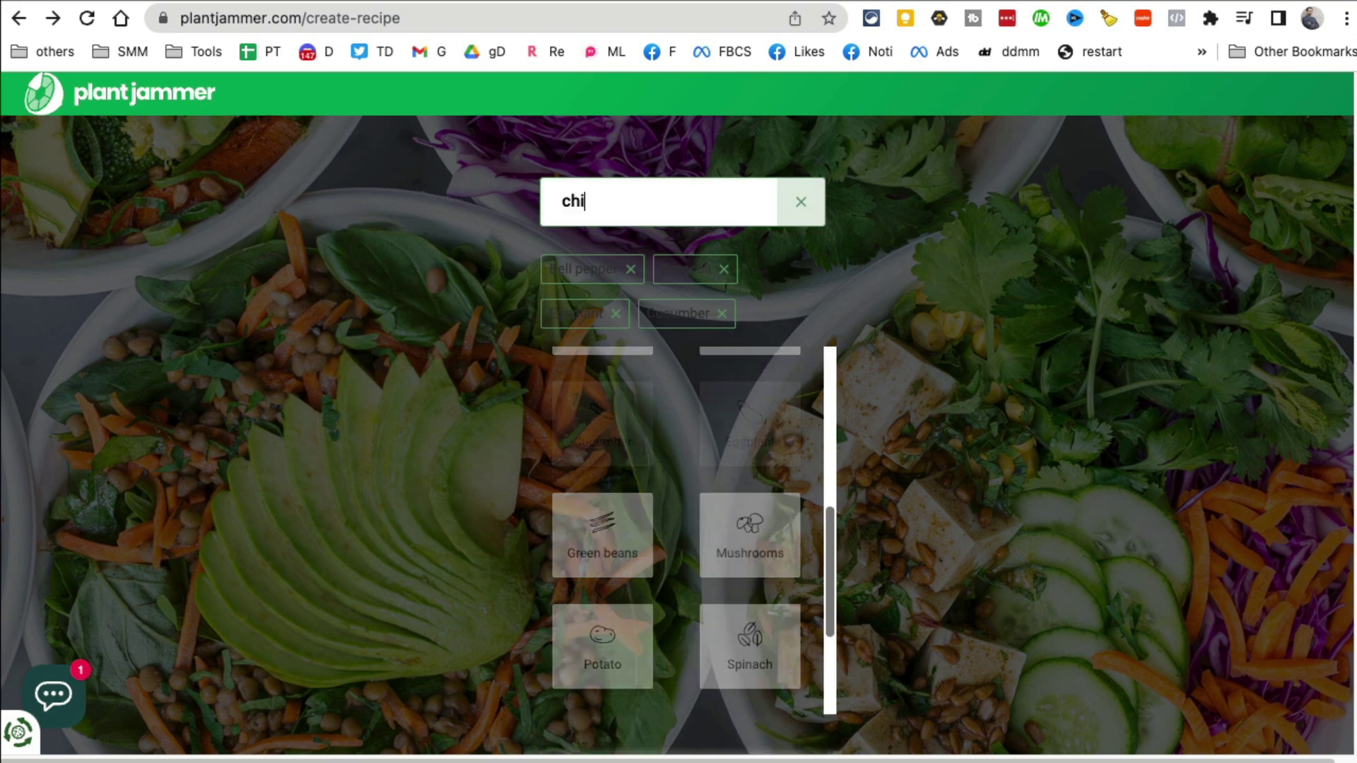
type("cken")
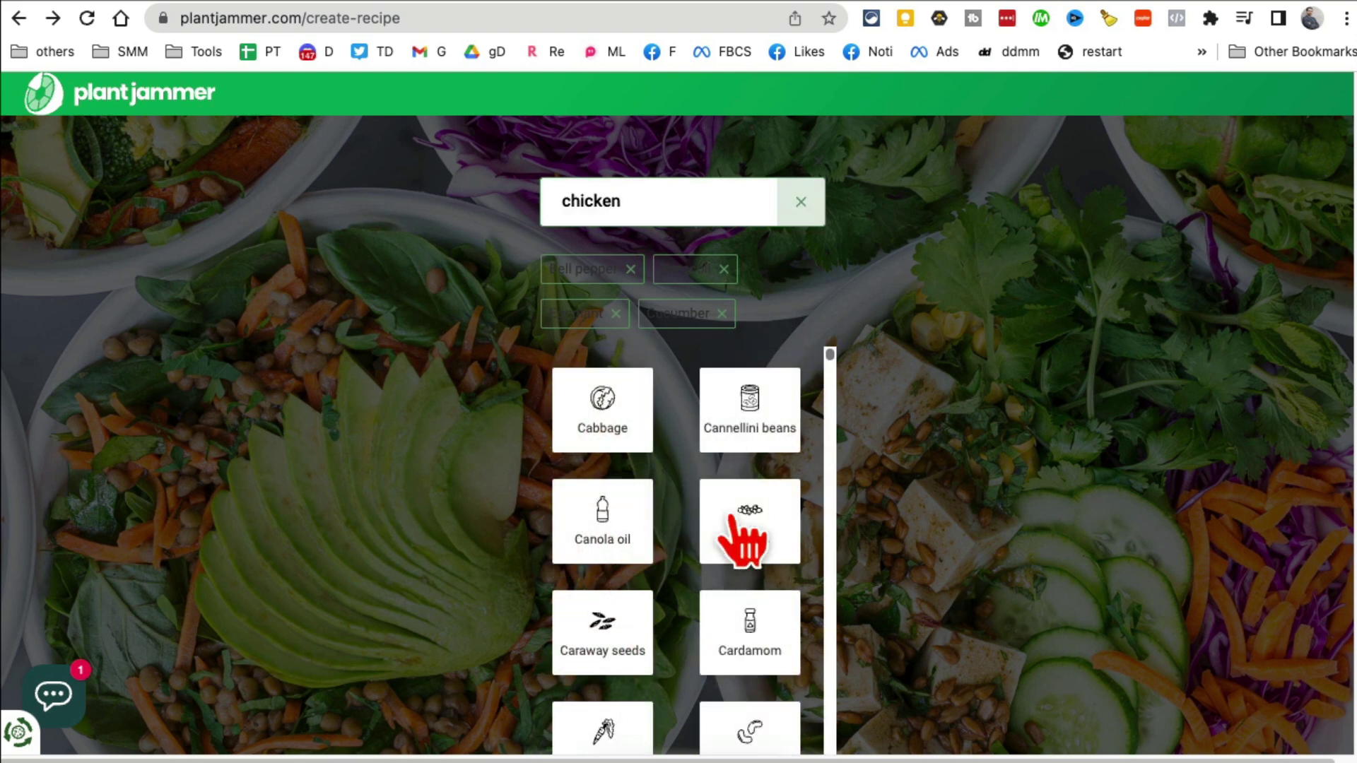
scroll(818, 588, "down", 3)
scroll(812, 572, "down", 3)
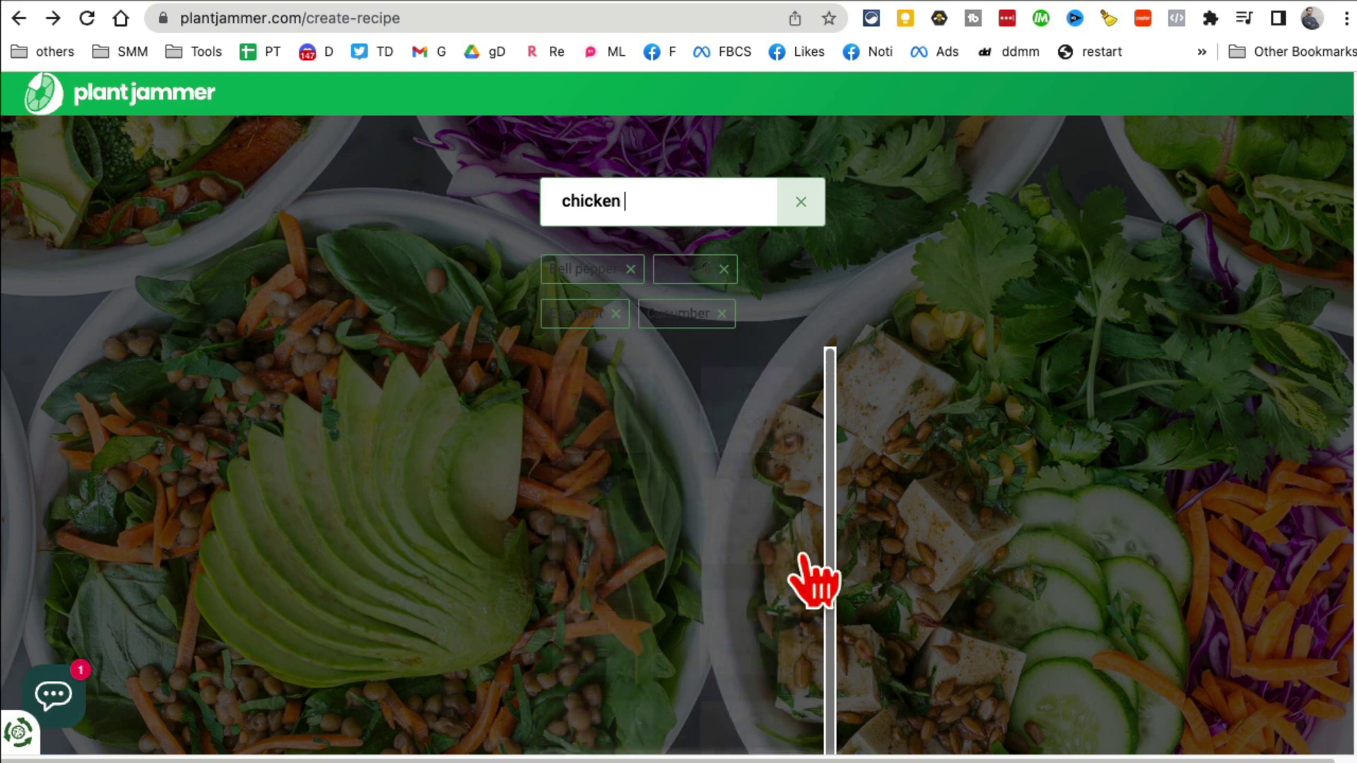
left_click(627, 432)
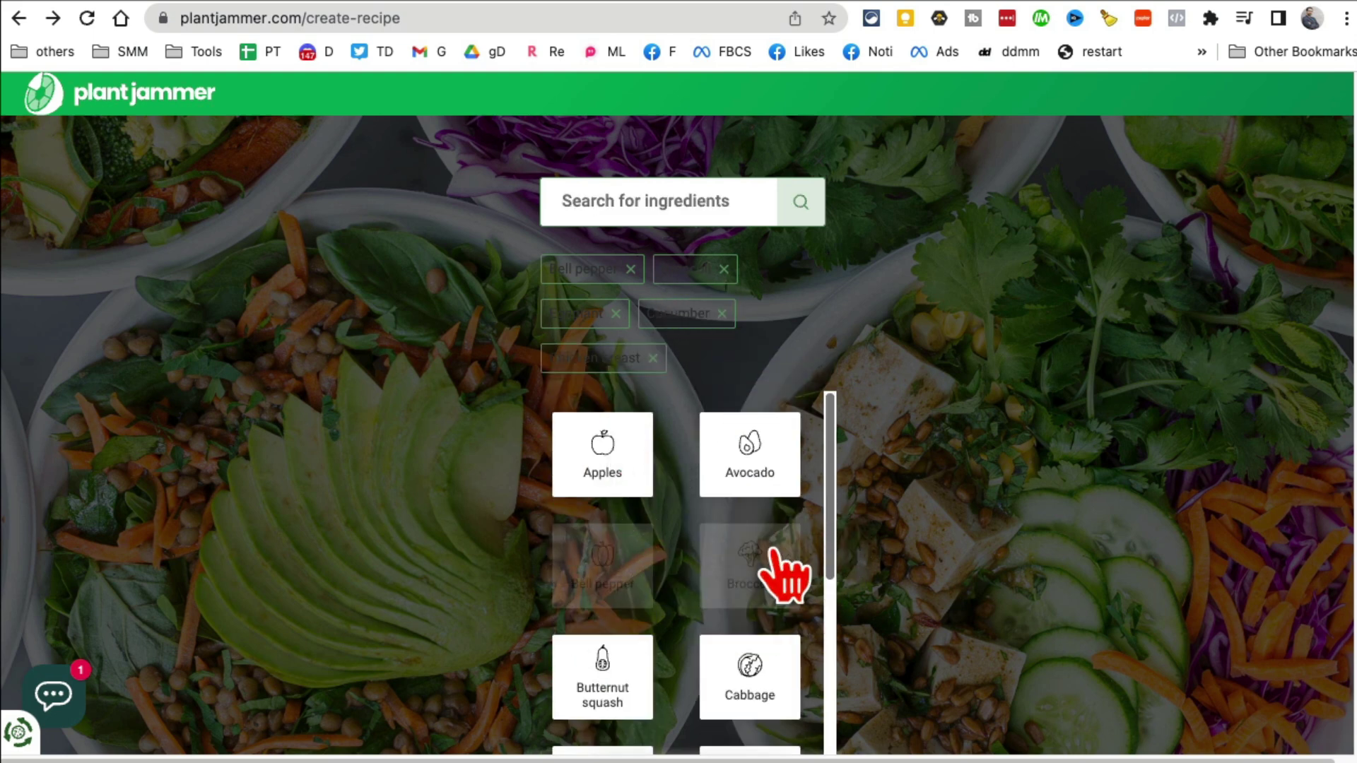
- Find dynamic recipes using the selected vegetables and chicken breast
scroll(784, 615, "down", 3)
scroll(1003, 607, "down", 10)
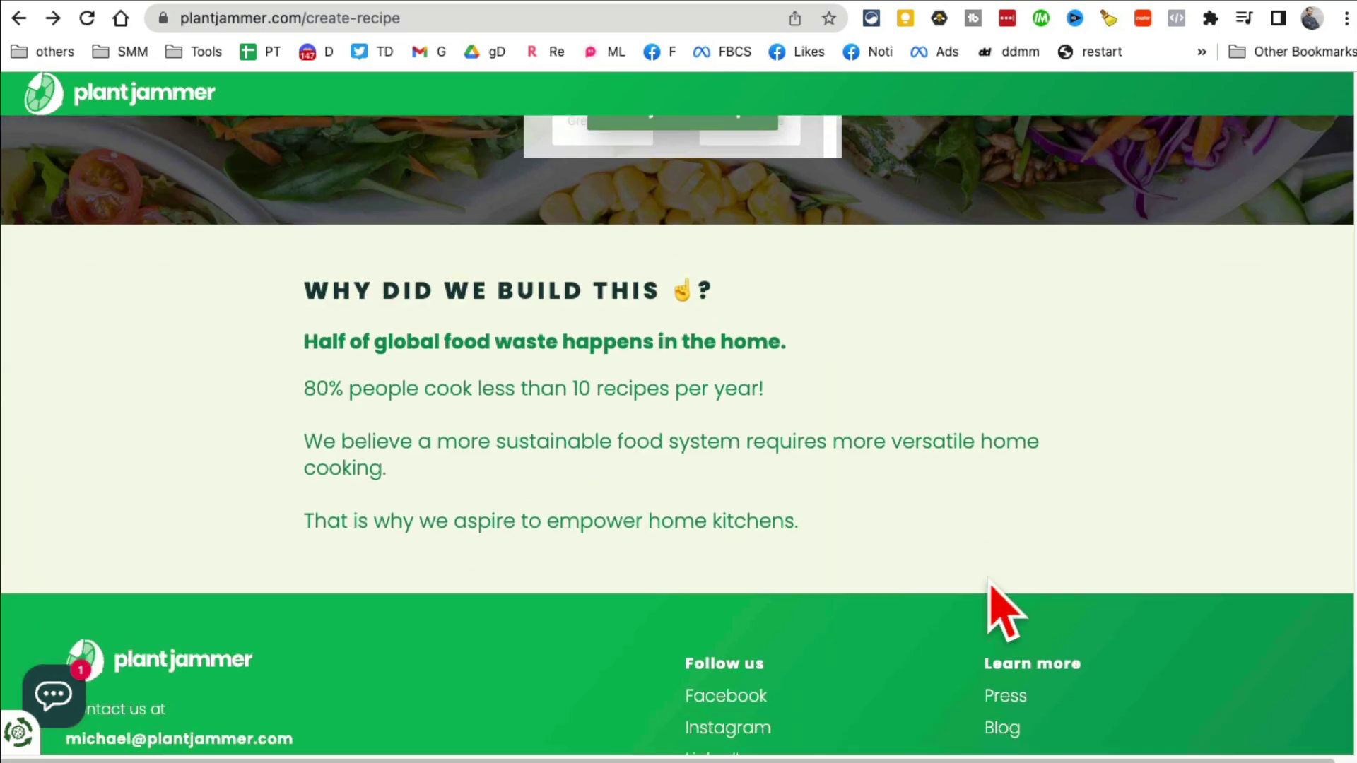
scroll(1004, 607, "up", 4)
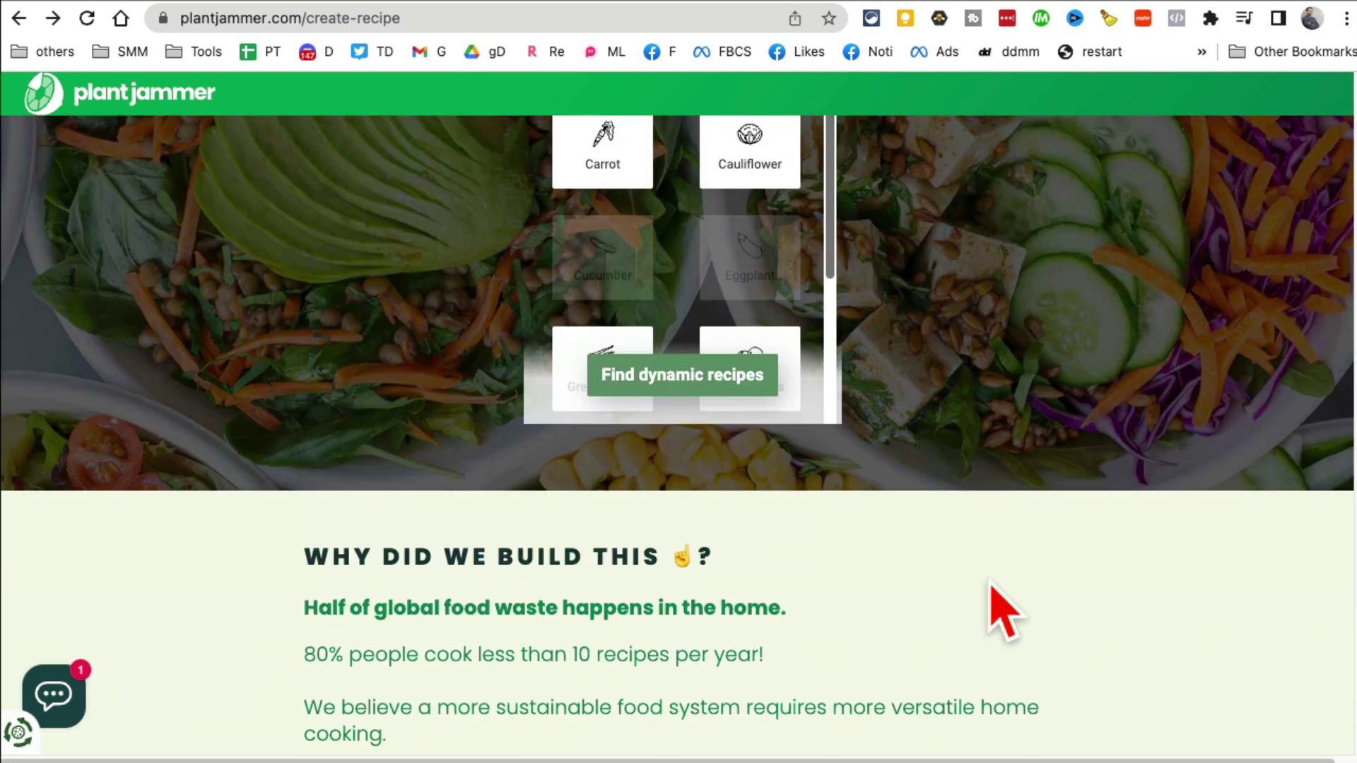
left_click(703, 380)
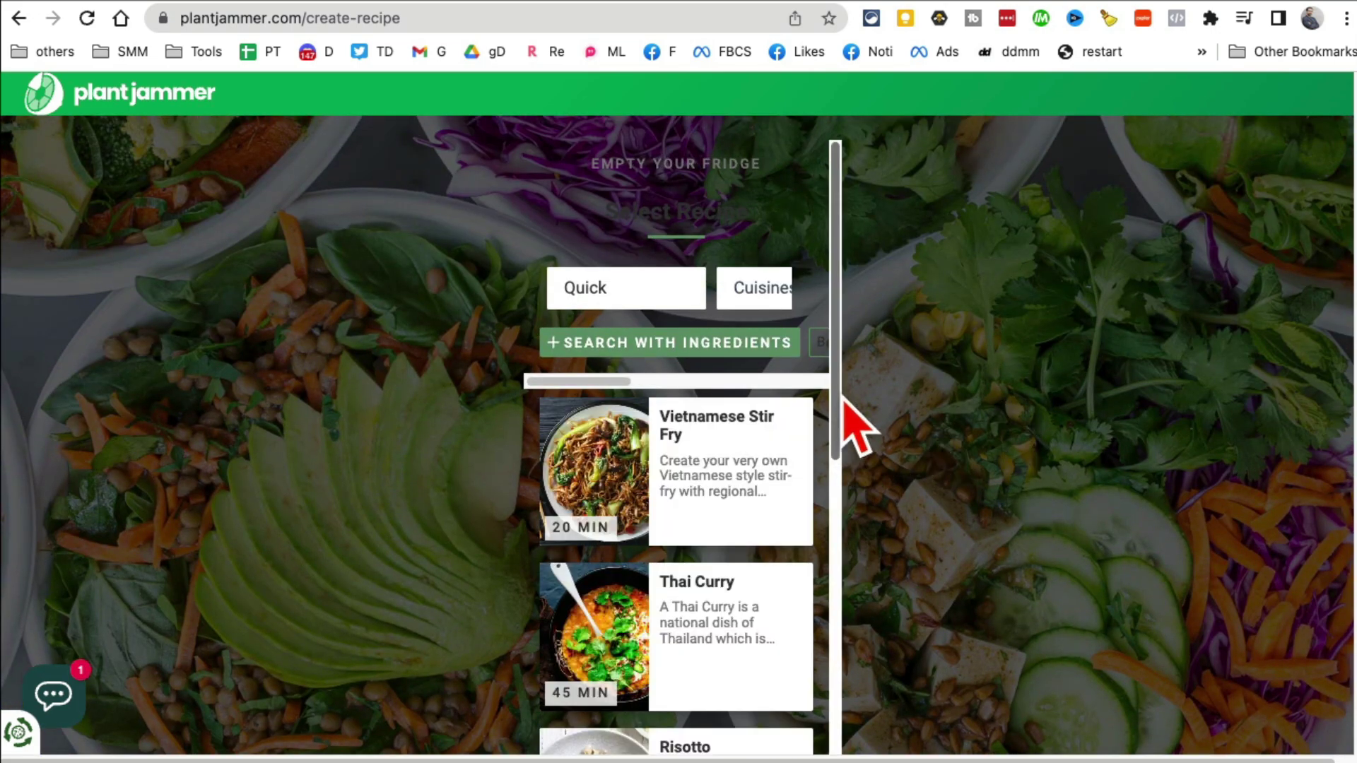
- Open the Pasta recipe card and dismiss the ingredient Swap tip
scroll(840, 424, "down", 3)
scroll(838, 470, "down", 1)
scroll(839, 470, "up", 1)
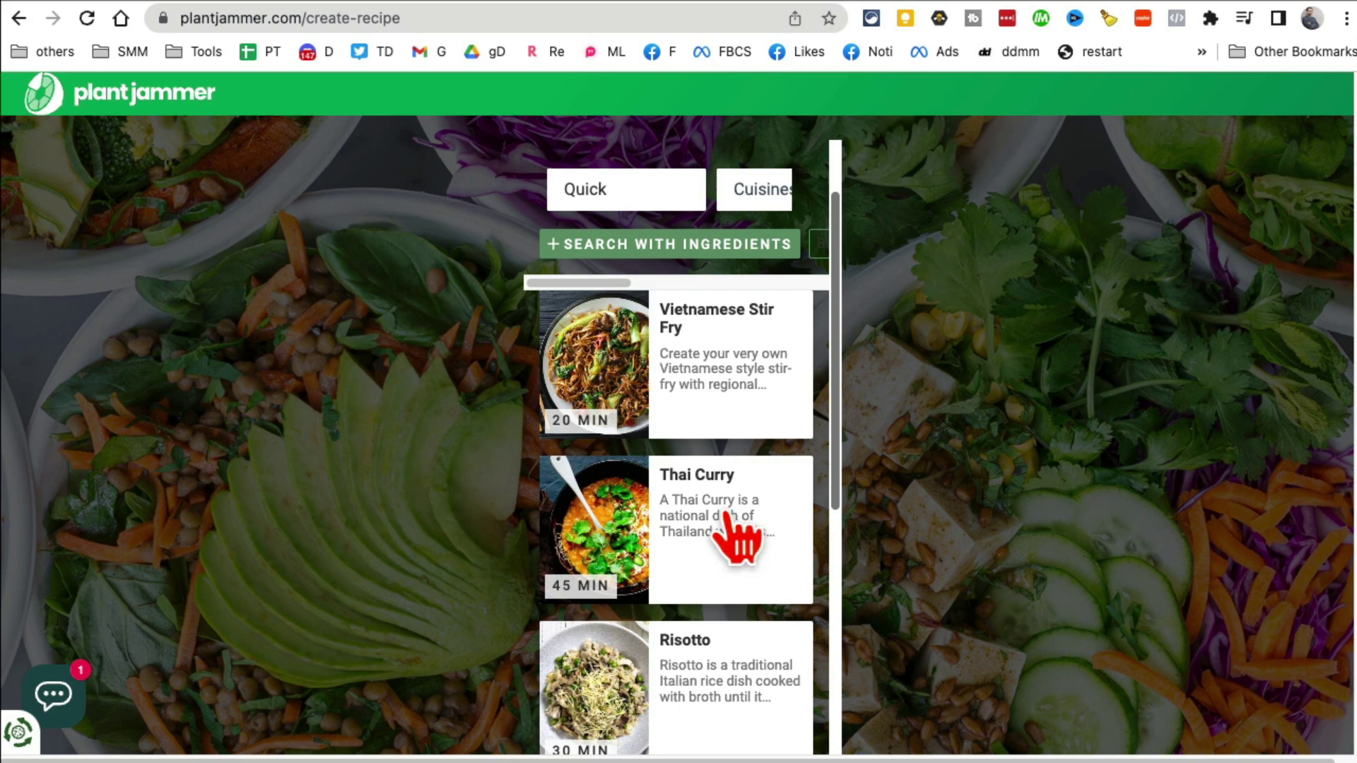
scroll(728, 523, "down", 2)
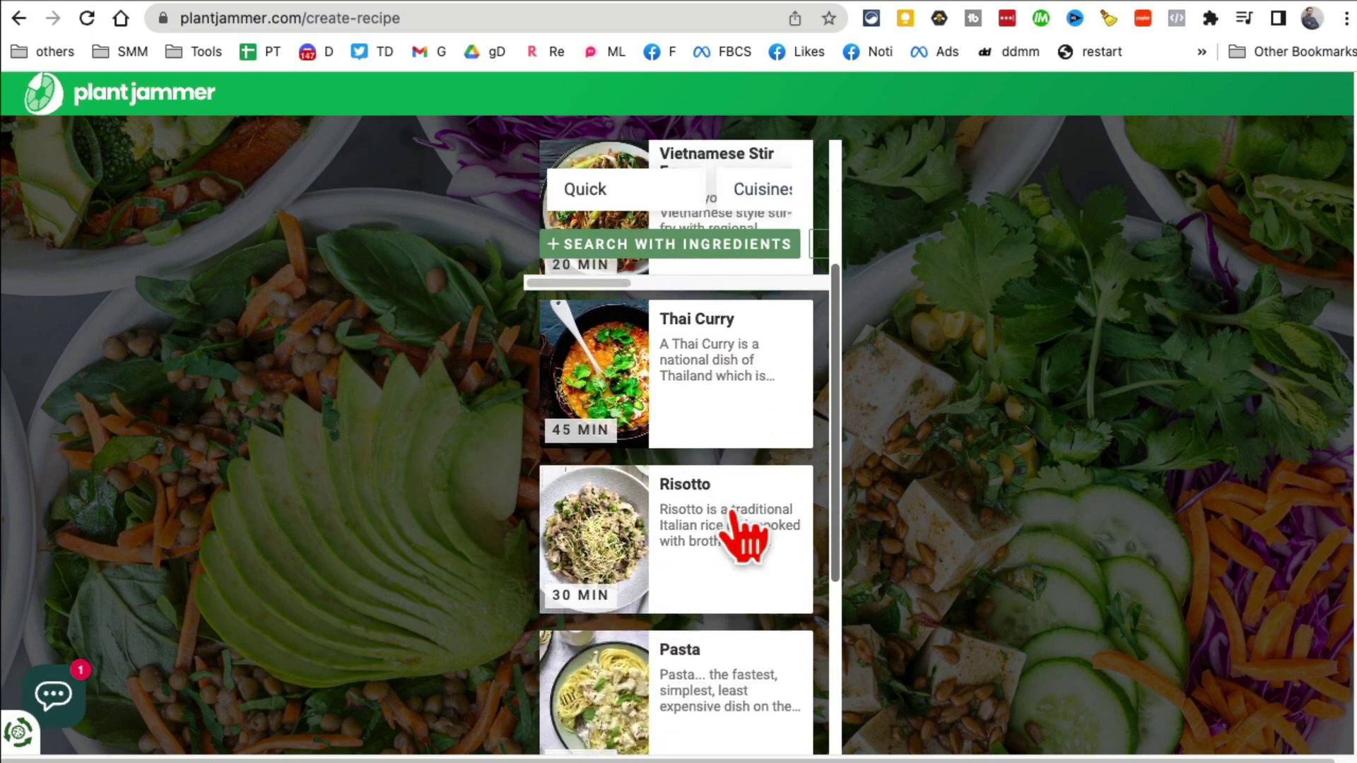
scroll(732, 513, "down", 3)
left_click(731, 499)
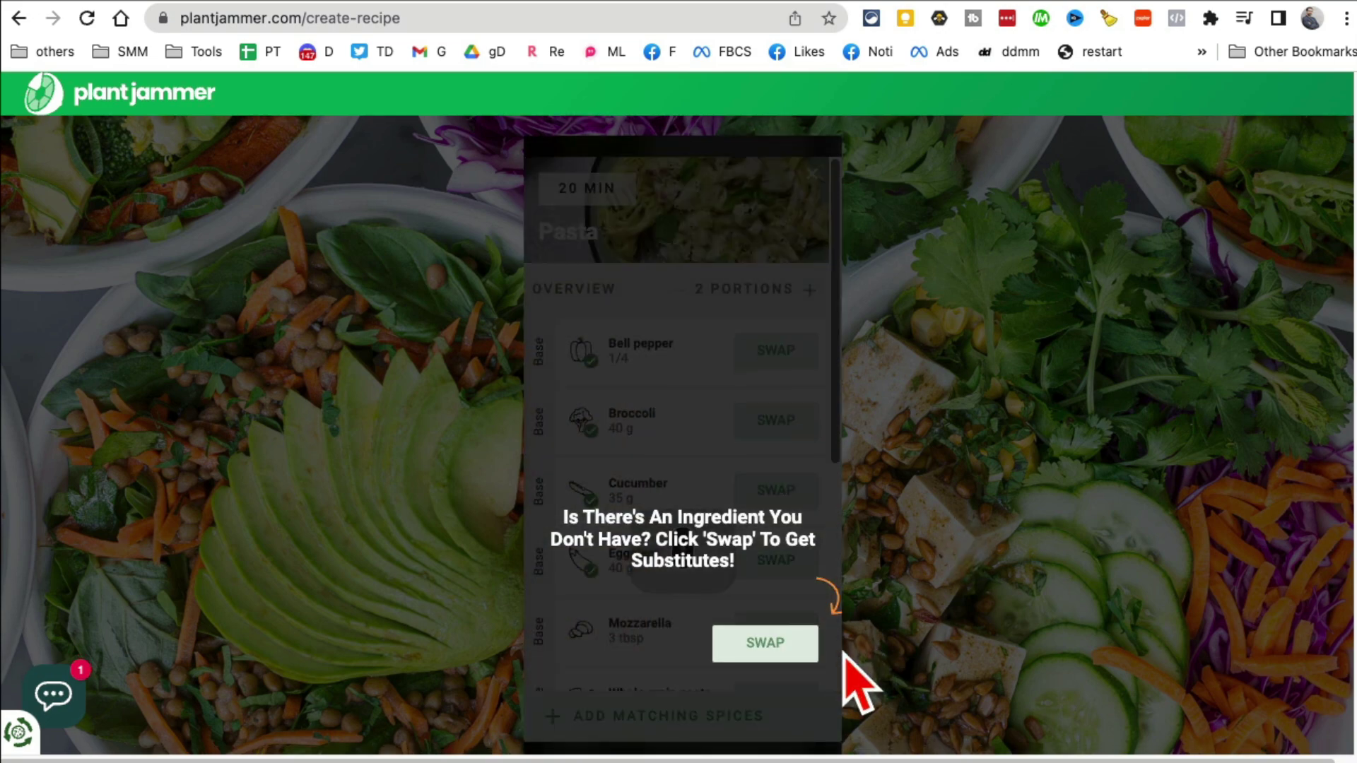
left_click(735, 485)
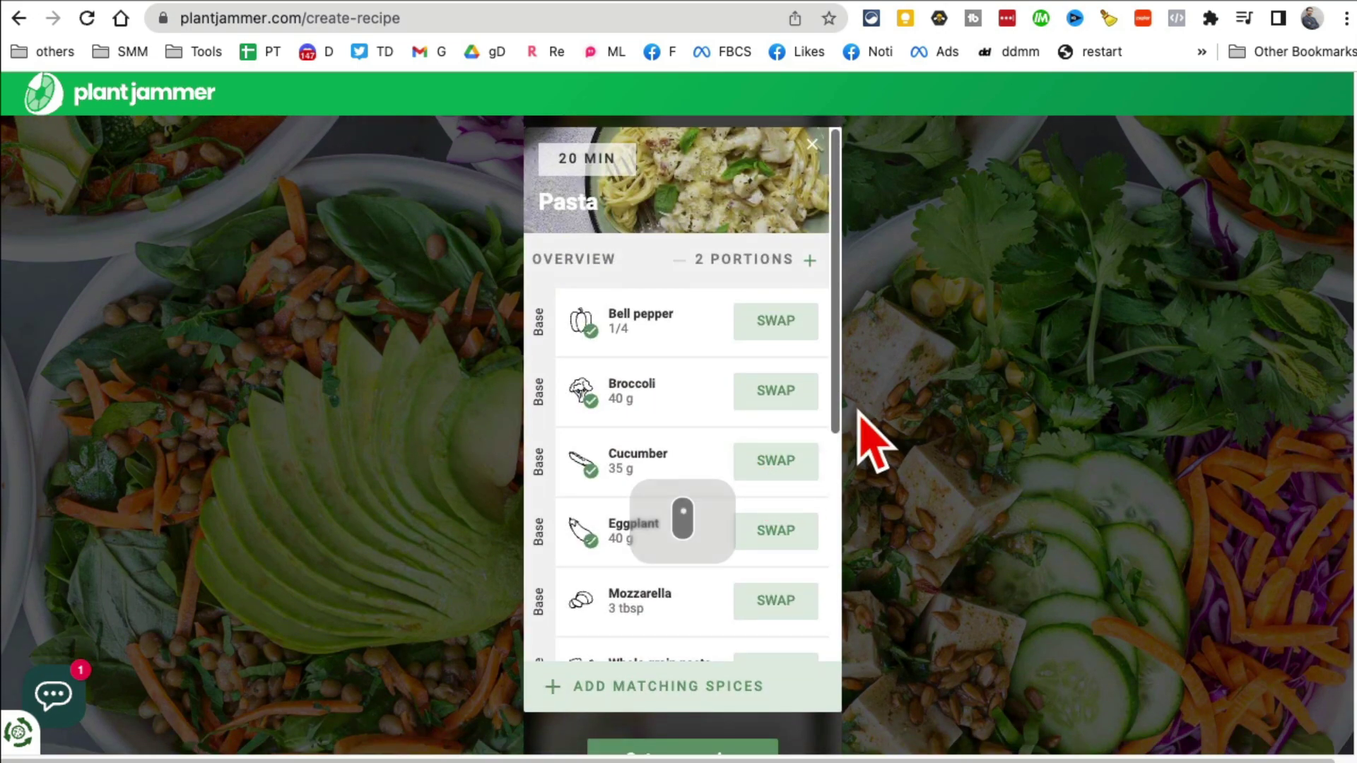
- Get the full Pasta recipe
scroll(841, 424, "down", 3)
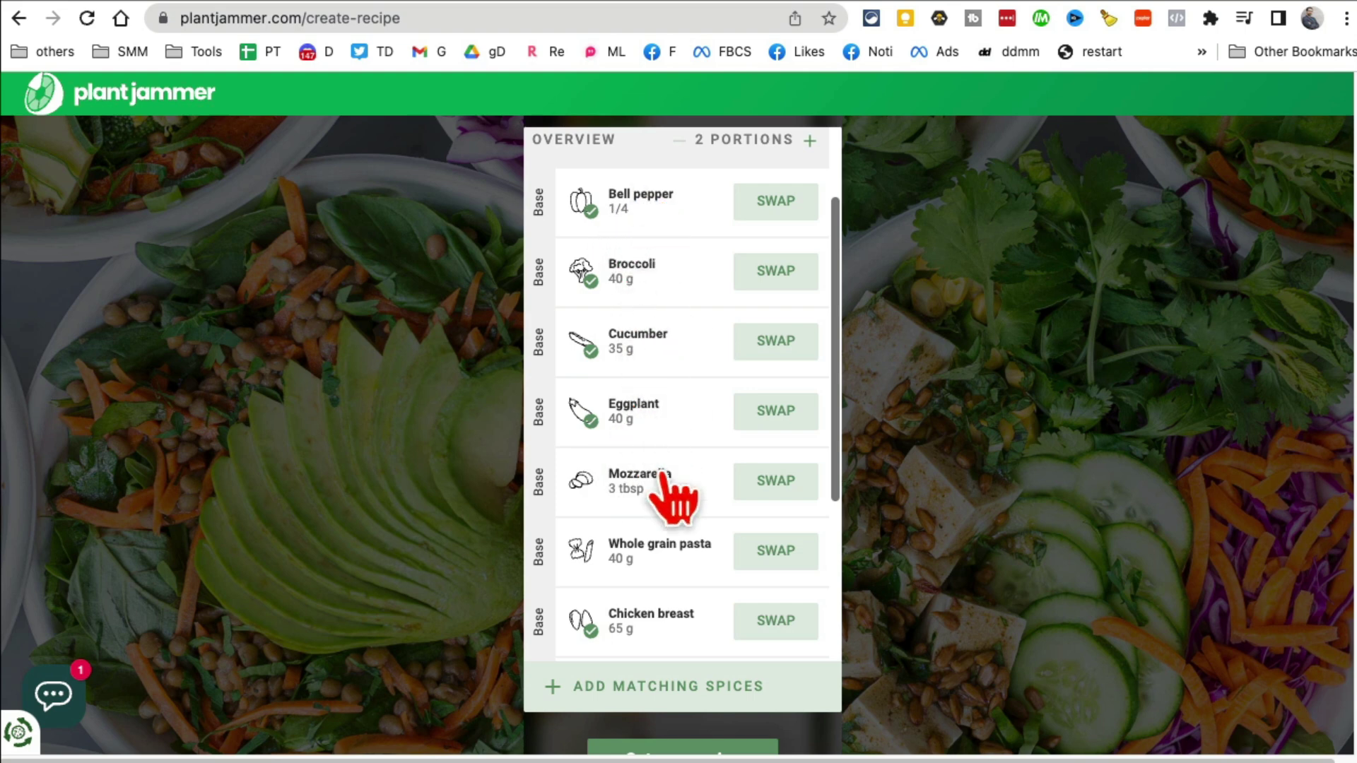
scroll(696, 434, "down", 1)
scroll(696, 433, "down", 1)
scroll(696, 433, "down", 2)
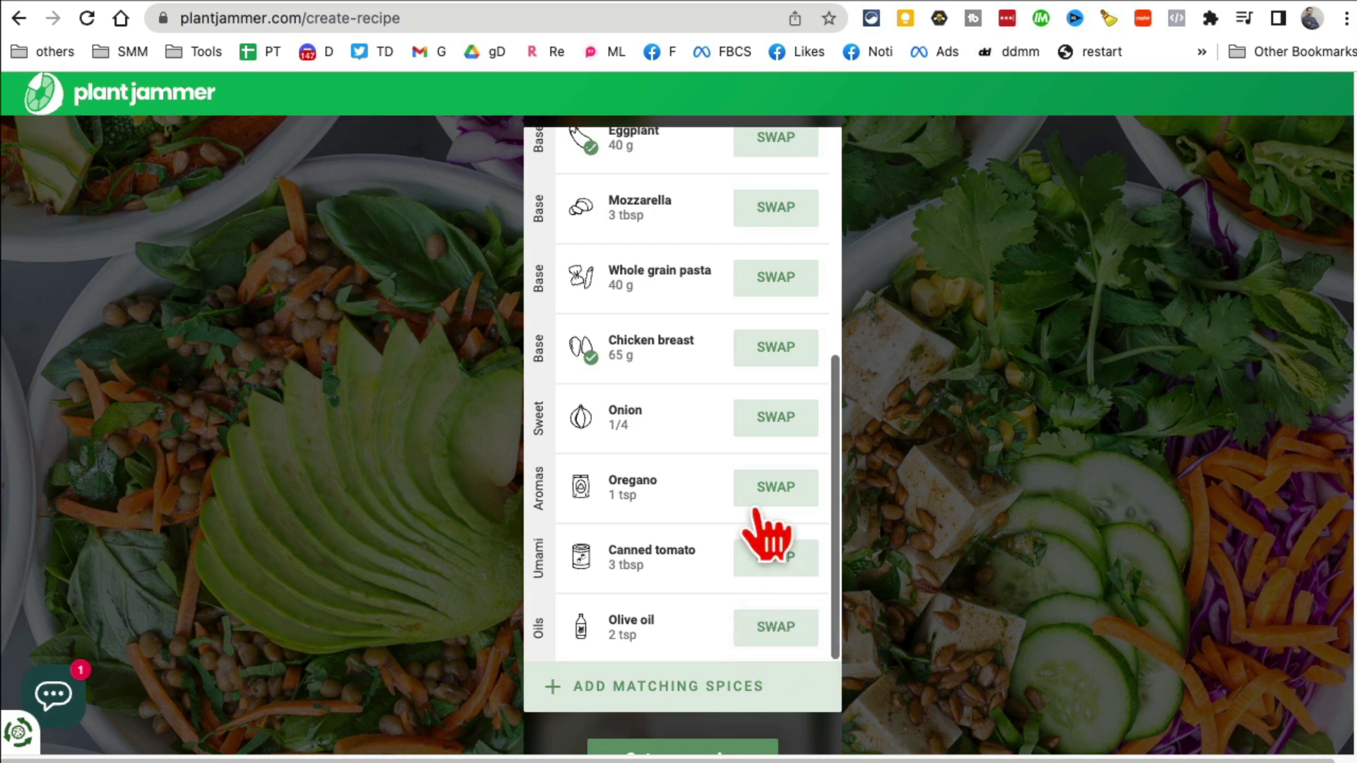
scroll(936, 519, "down", 5)
scroll(947, 544, "down", 1)
left_click(703, 302)
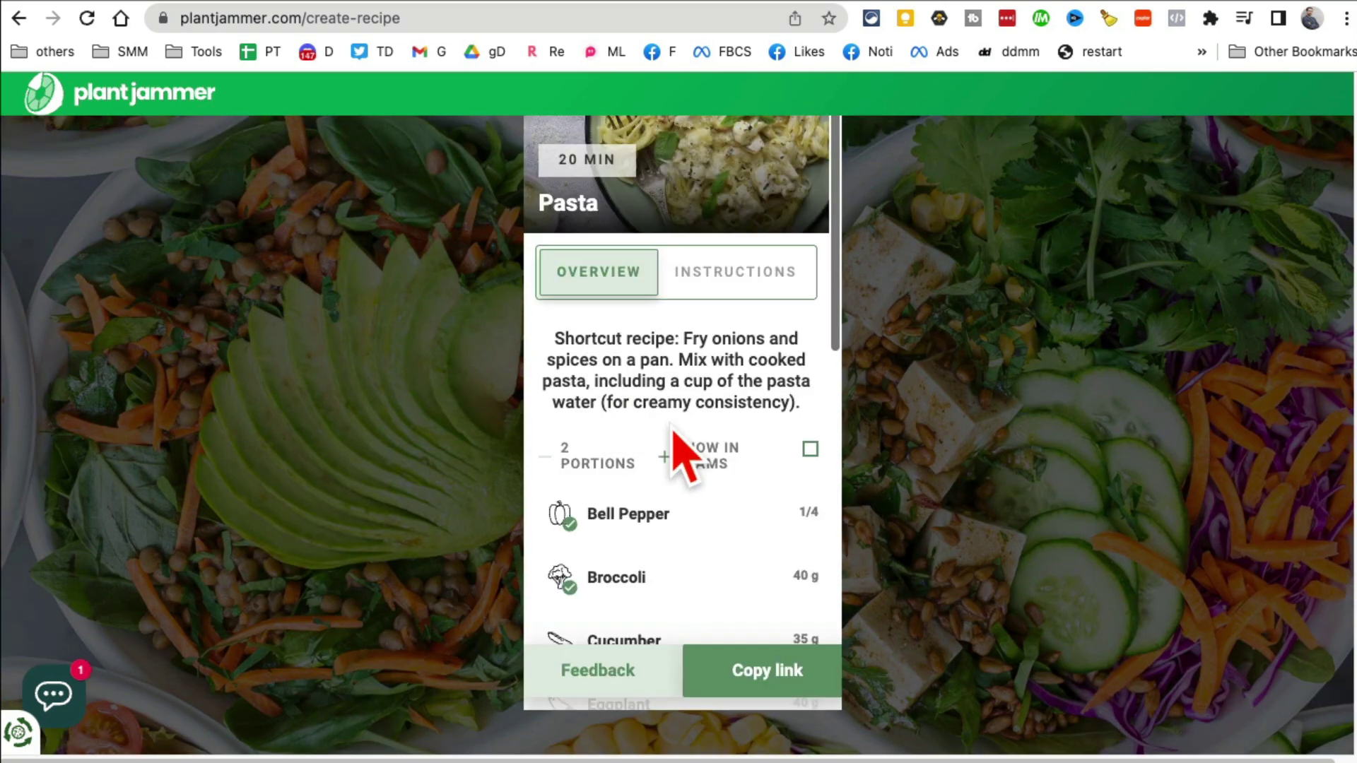
- Show the Pasta cooking instructions and close the recommendation survey prompt
mouse_move(838, 337)
left_mouse_down()
mouse_move(840, 660)
mouse_move(841, 304)
left_mouse_up()
left_click(751, 285)
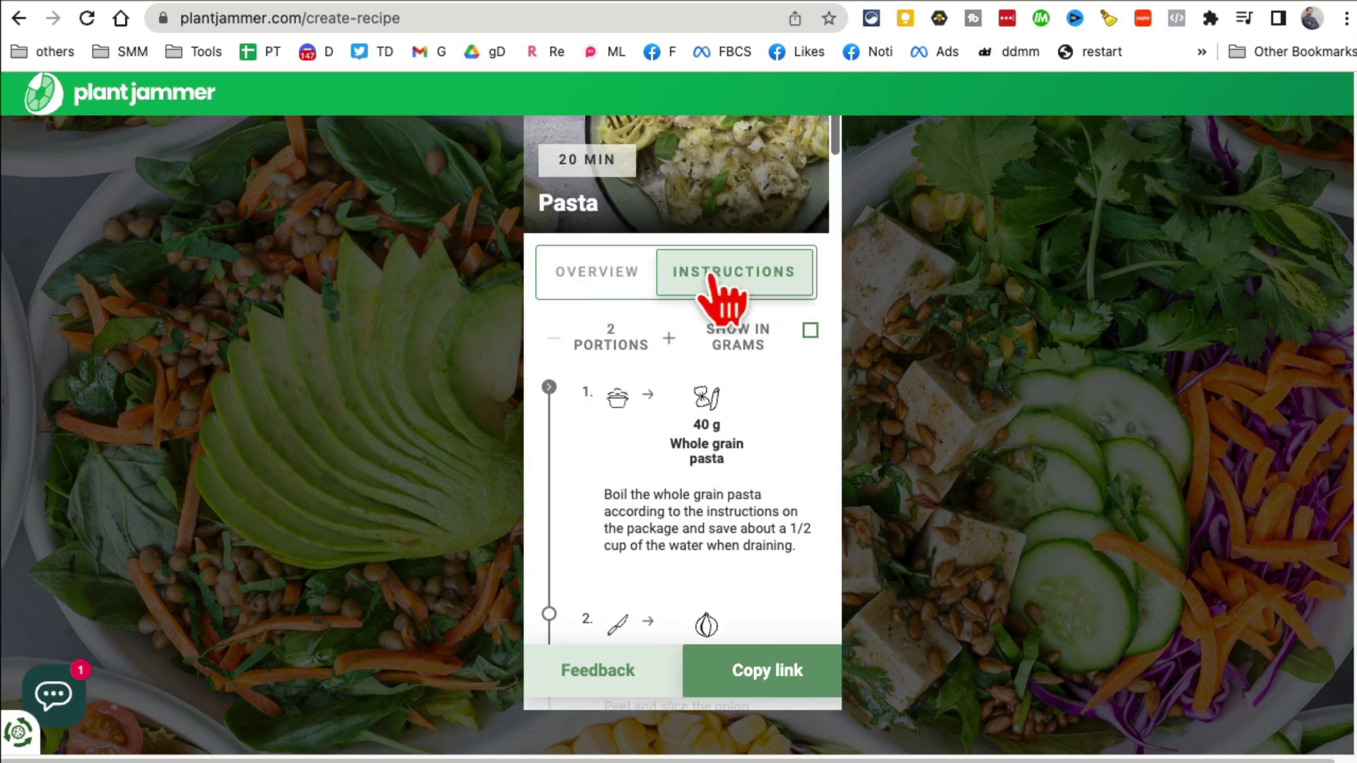
left_click_drag(840, 159, 845, 275)
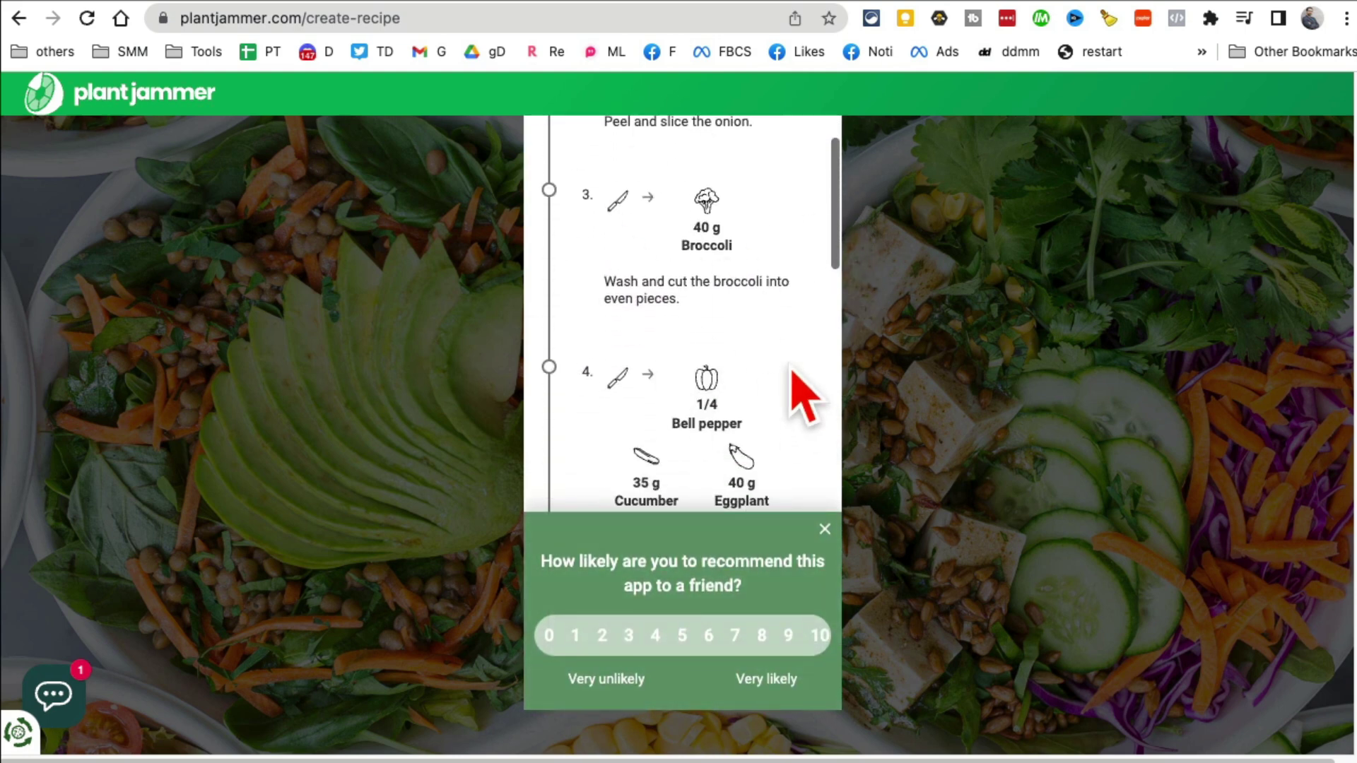
scroll(803, 394, "up", 1)
left_click(825, 531)
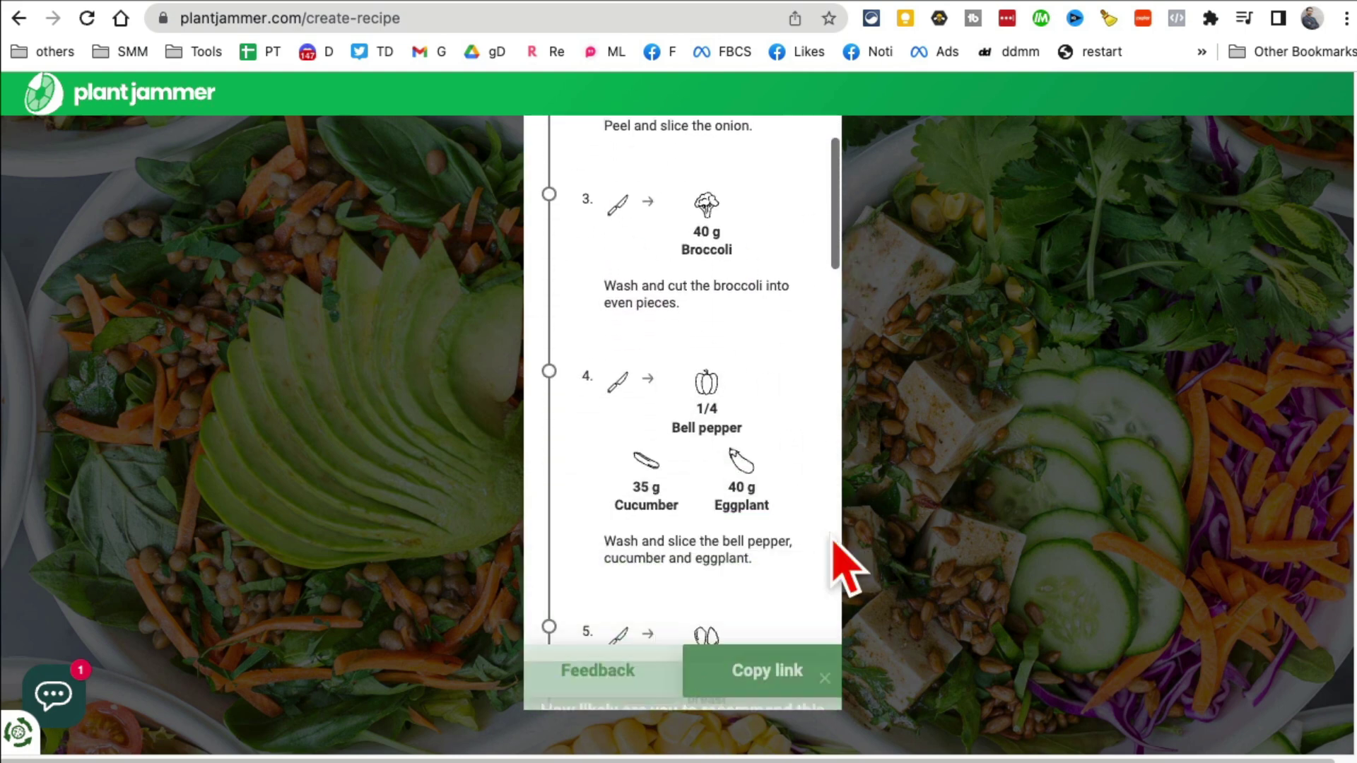
scroll(716, 388, "up", 10)
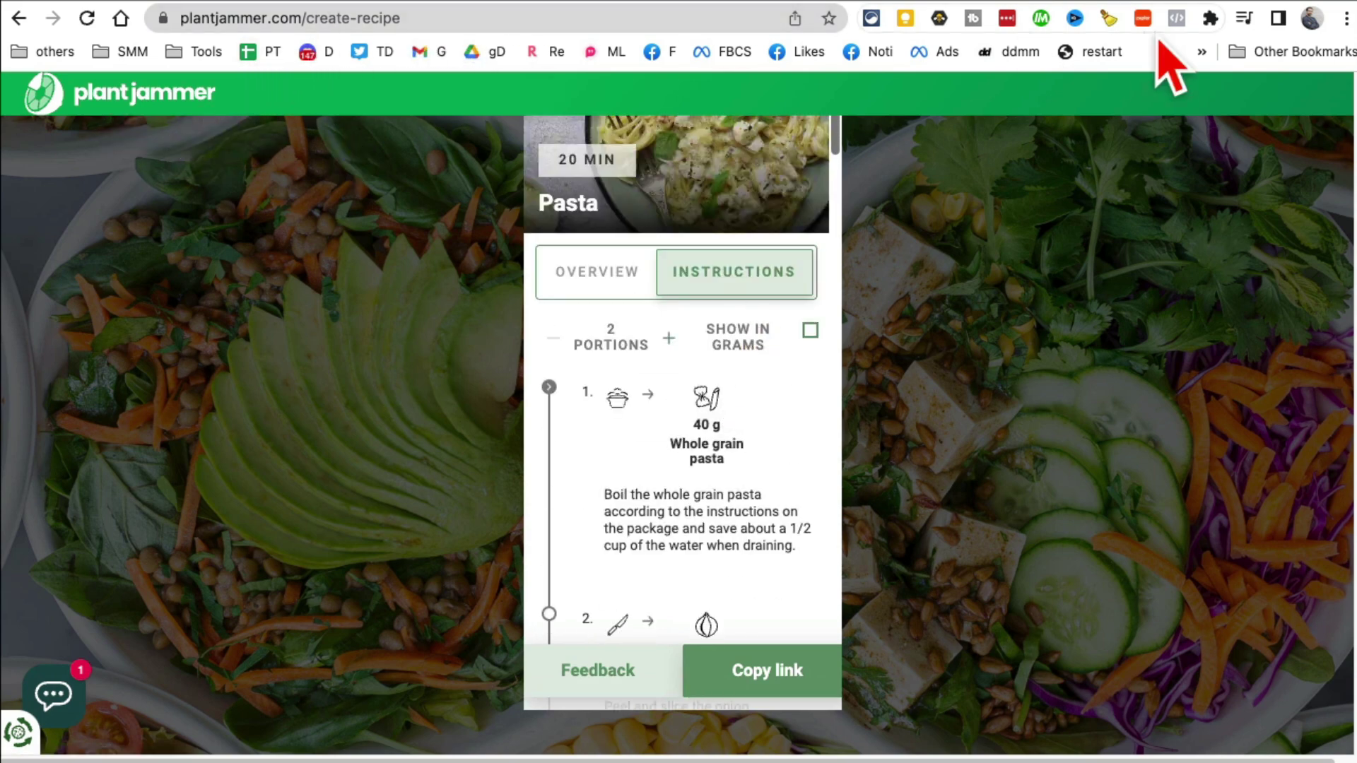
- Switch to the Soundraw tab and highlight its headline and royalty-free music tagline
left_click(1094, 2)
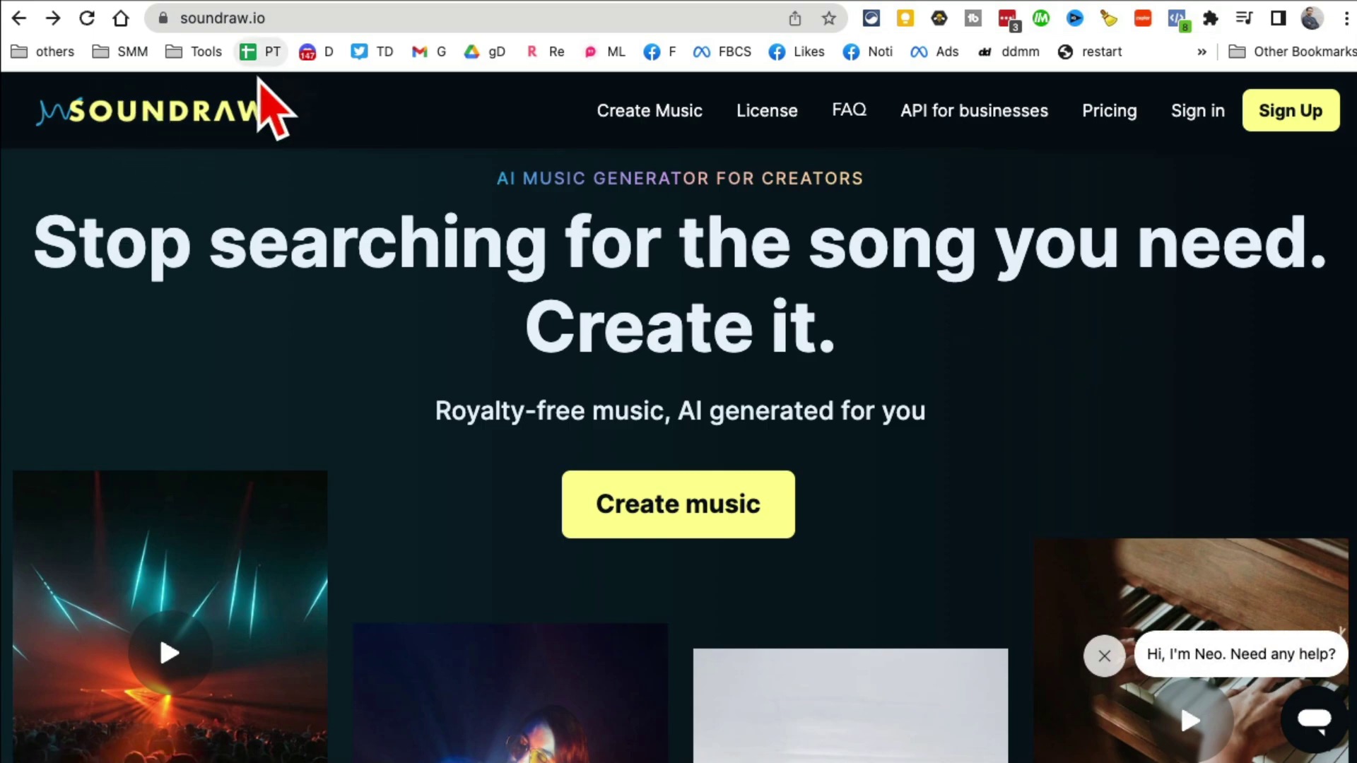
left_click_drag(309, 251, 894, 315)
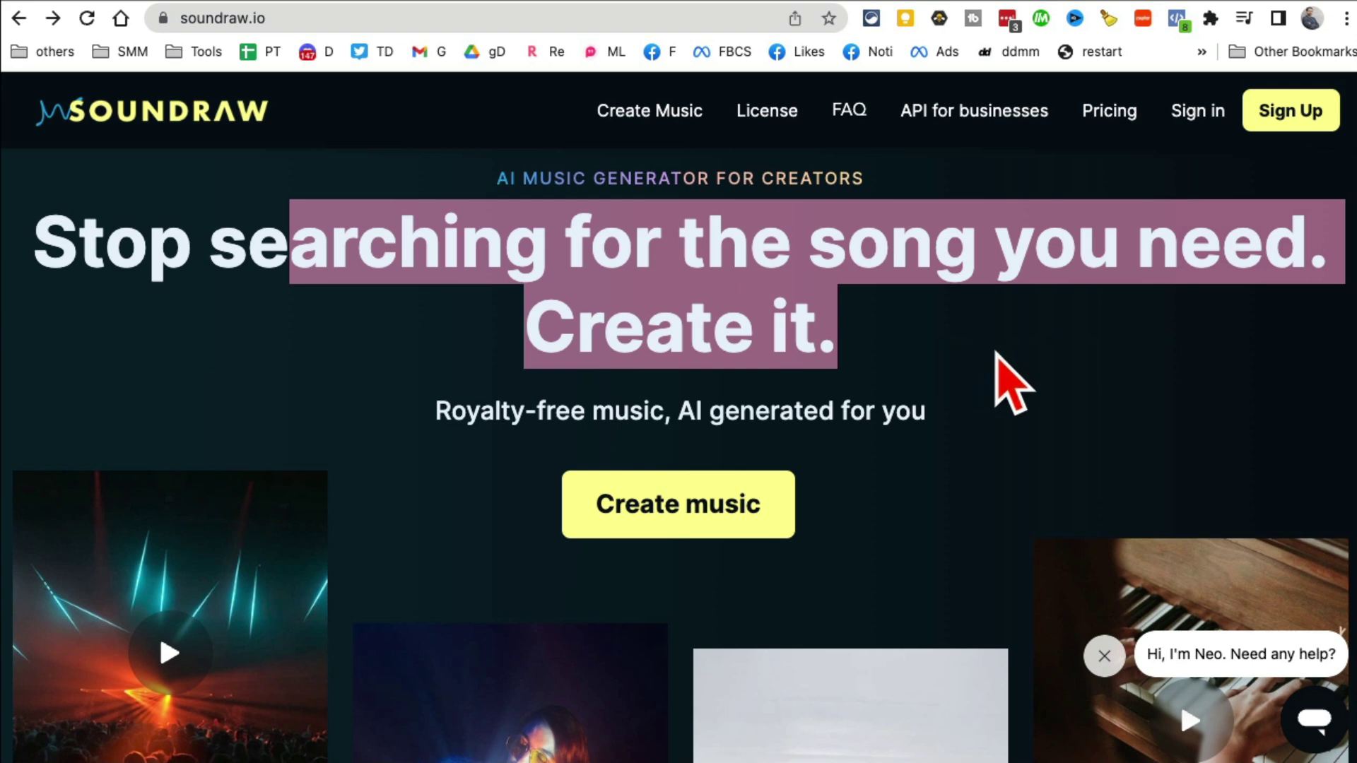
left_click_drag(463, 410, 841, 417)
left_click(751, 455)
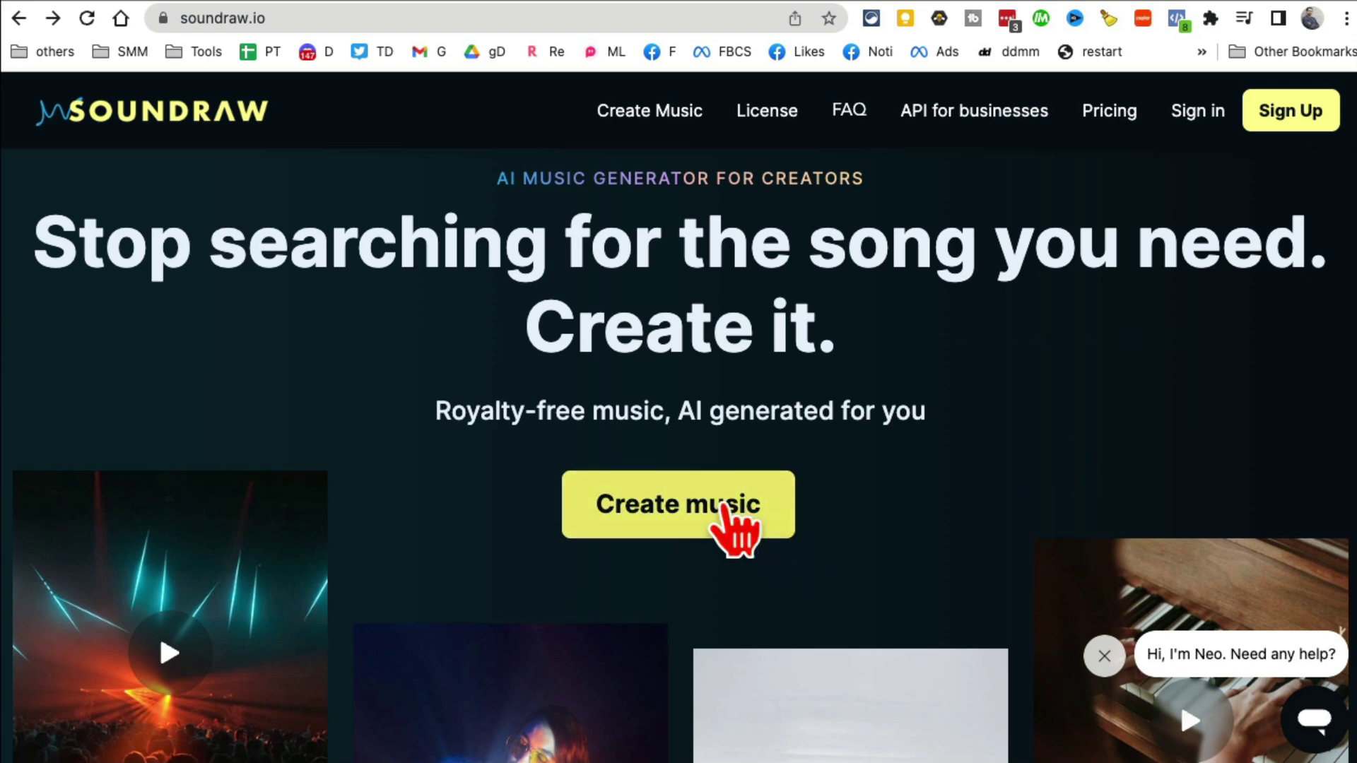
- Start music creation from the Soundraw homepage
left_click(679, 509)
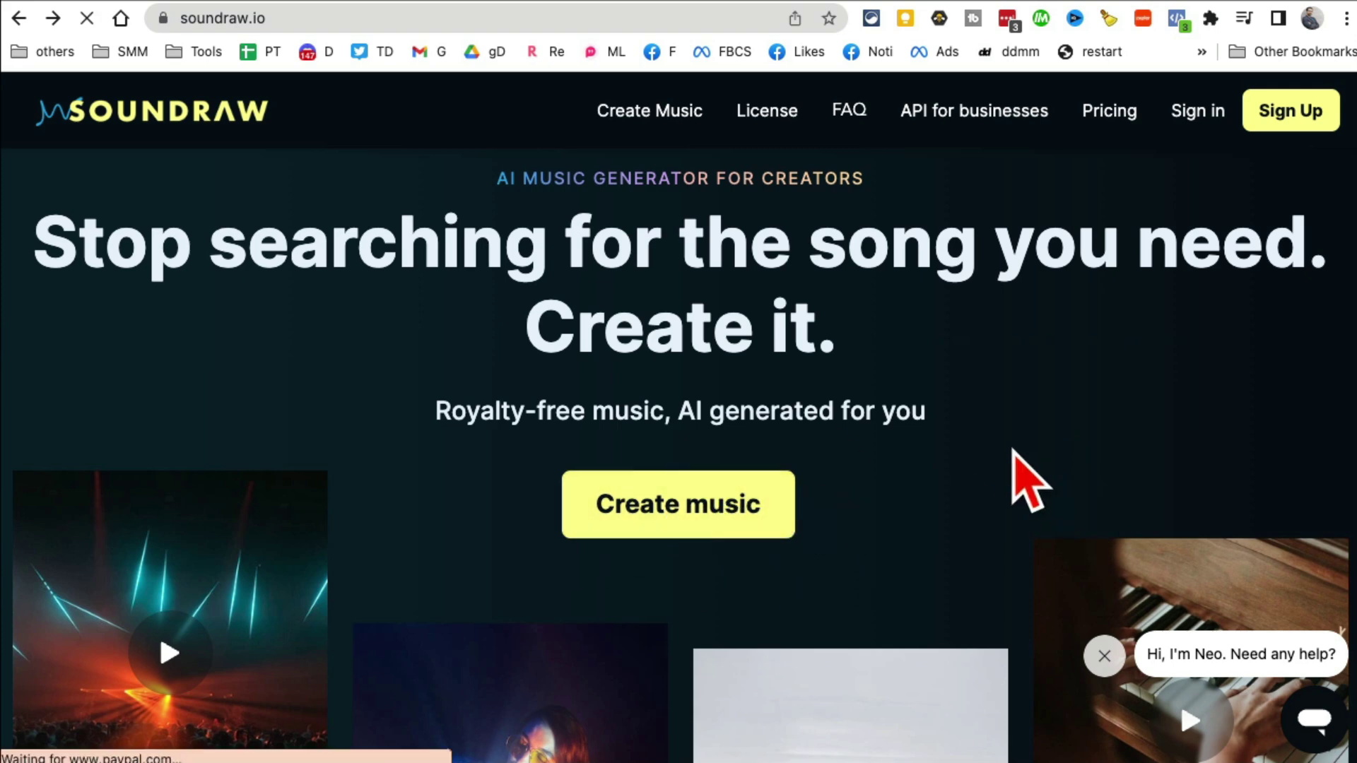
scroll(1018, 466, "down", 1)
scroll(1017, 466, "down", 4)
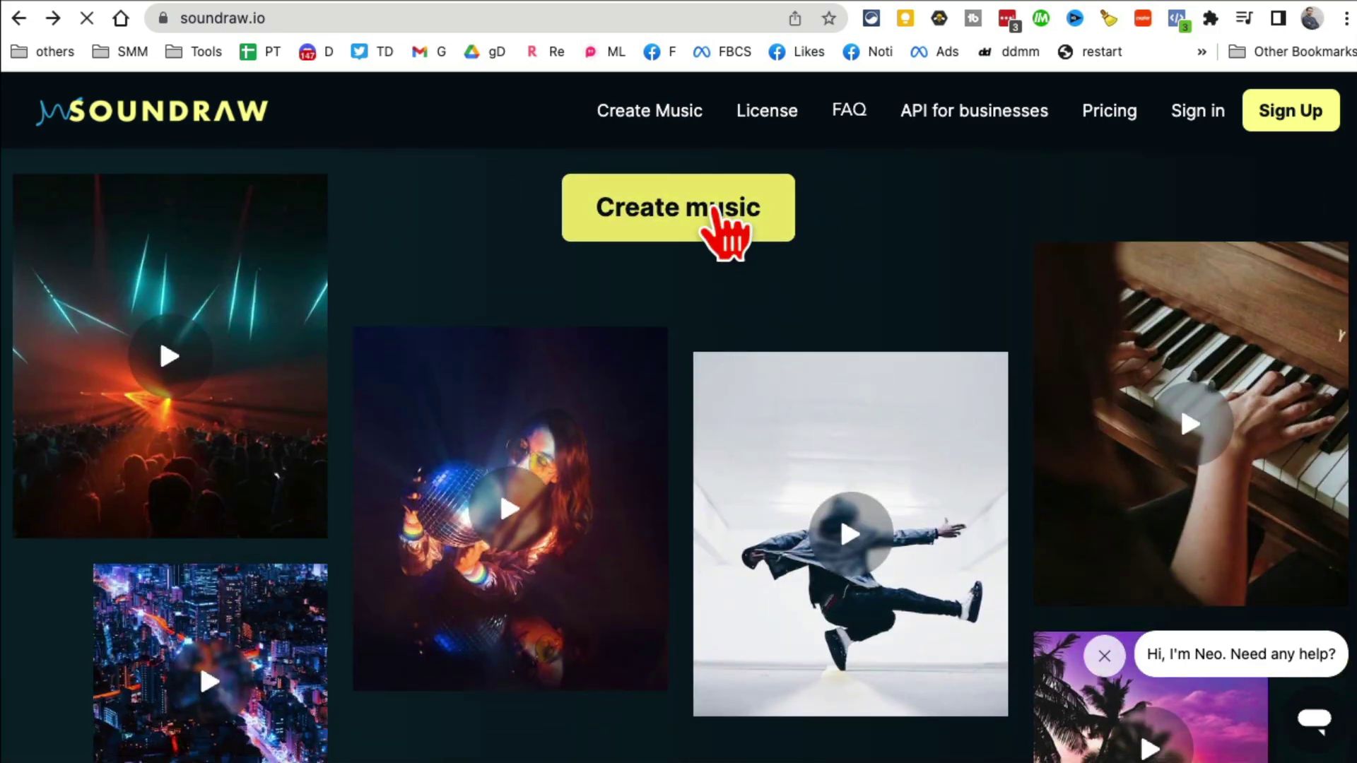
- Set the Soundraw track length to 0:15
left_click(720, 212)
scroll(455, 422, "down", 1)
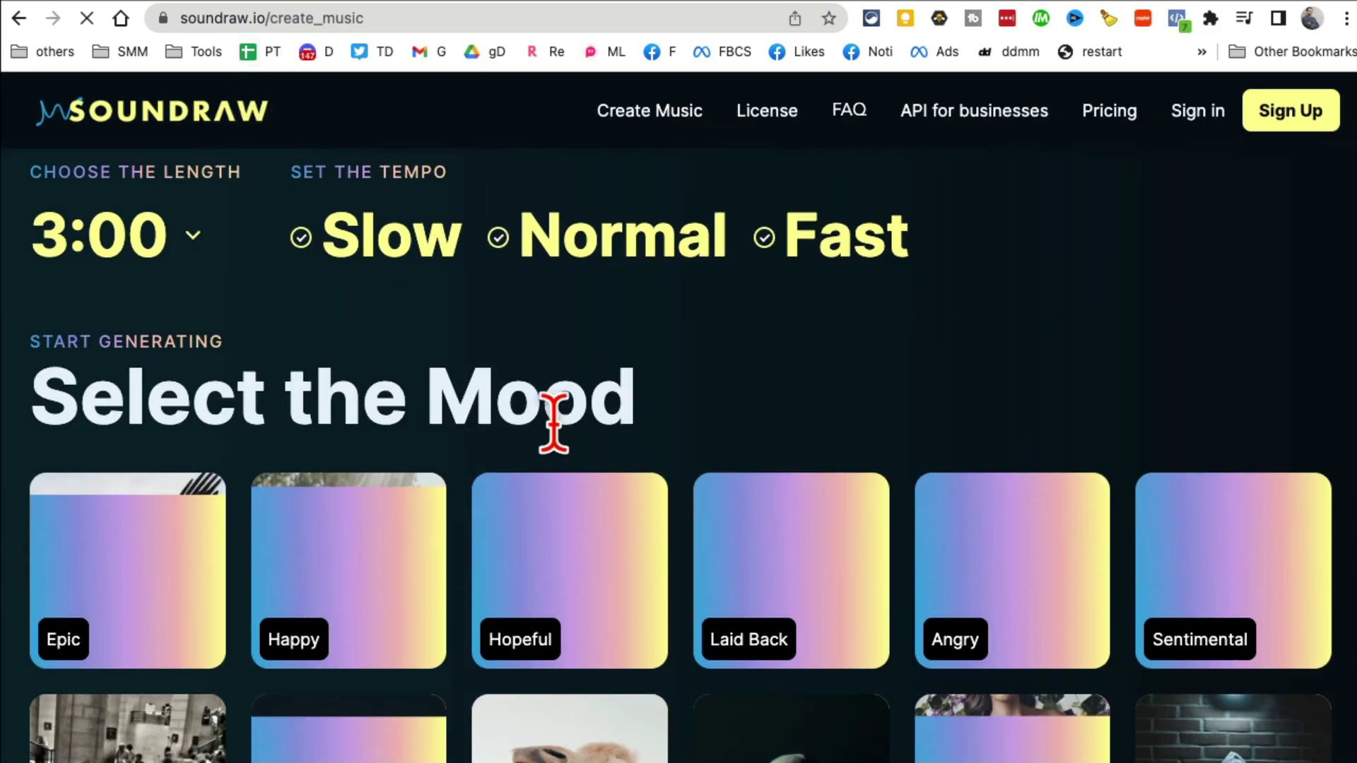
left_click(194, 219)
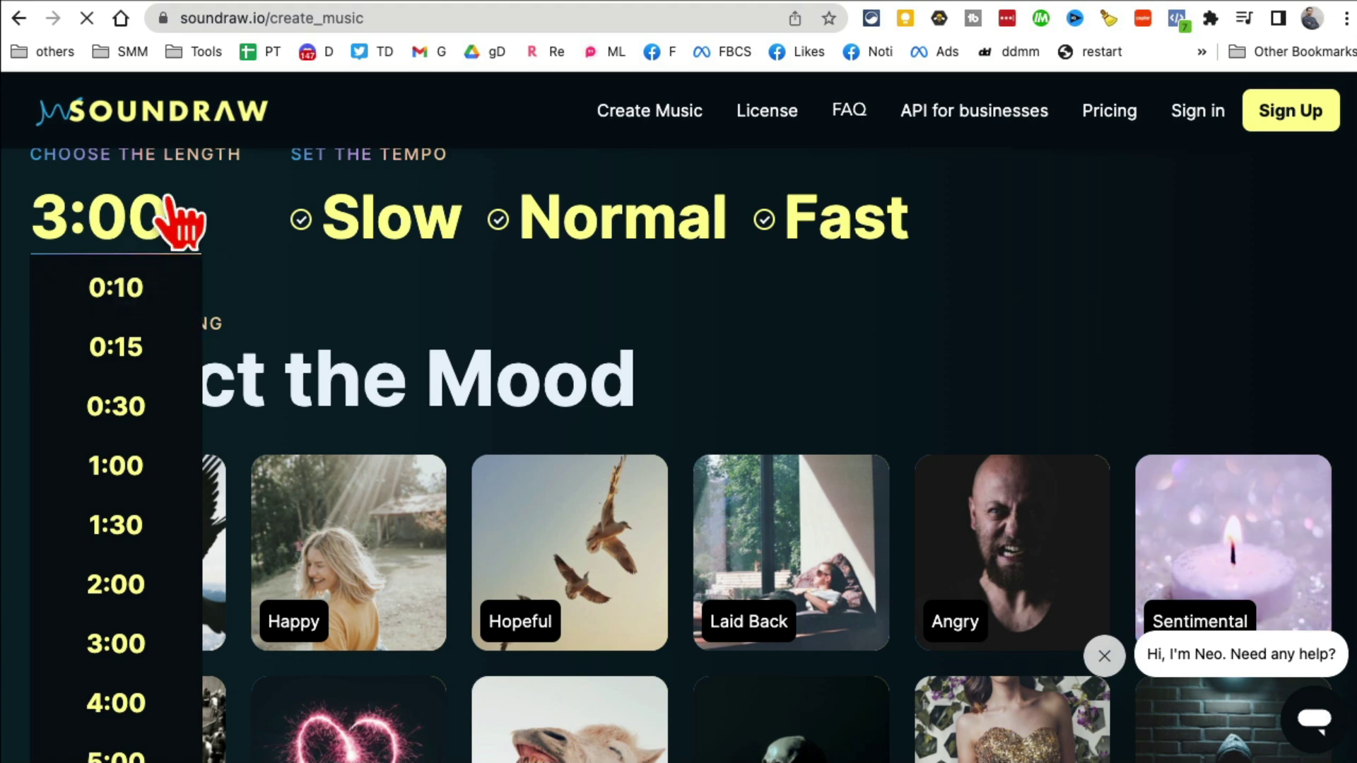
left_click(134, 350)
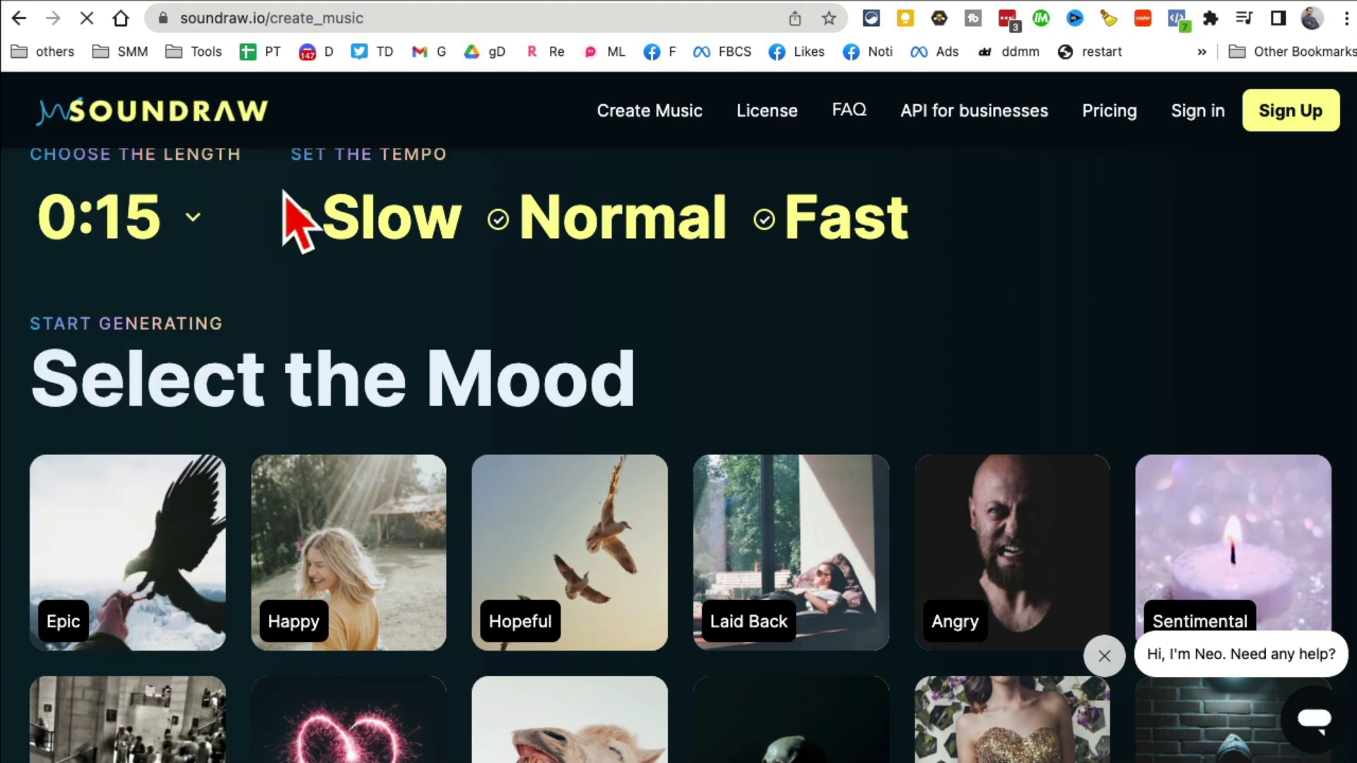
- Generate tracks with the Happy mood, keeping all tempos selected
scroll(604, 283, "up", 1)
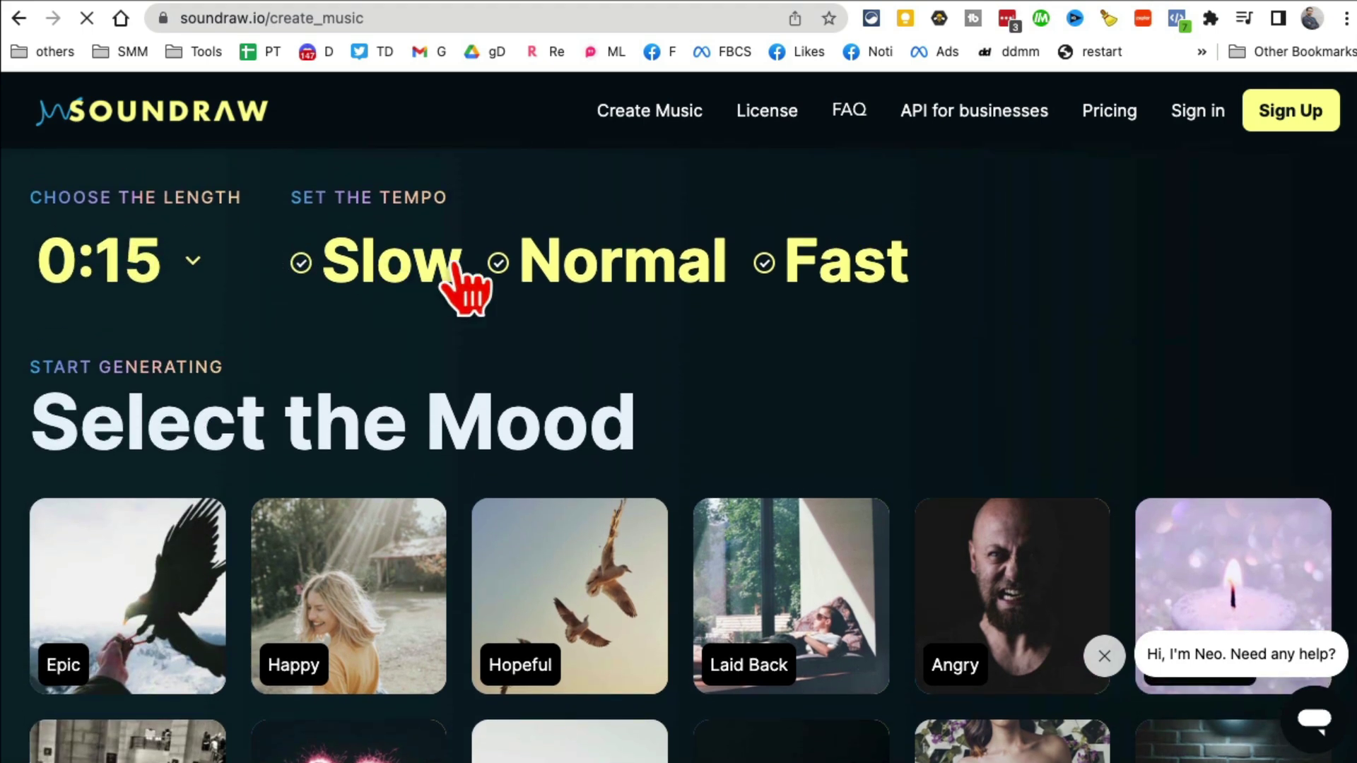
scroll(236, 485, "down", 5)
scroll(134, 455, "up", 5)
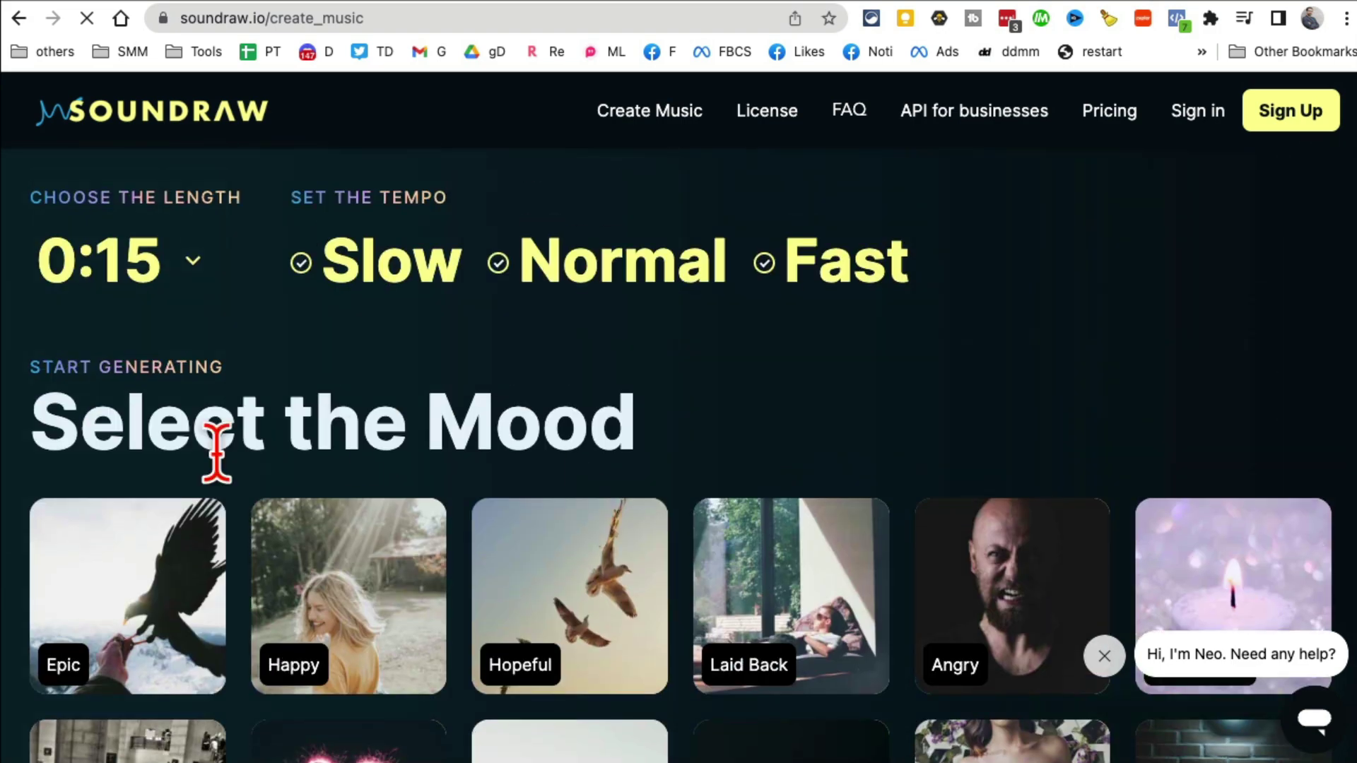
scroll(579, 480, "down", 1)
scroll(580, 481, "down", 5)
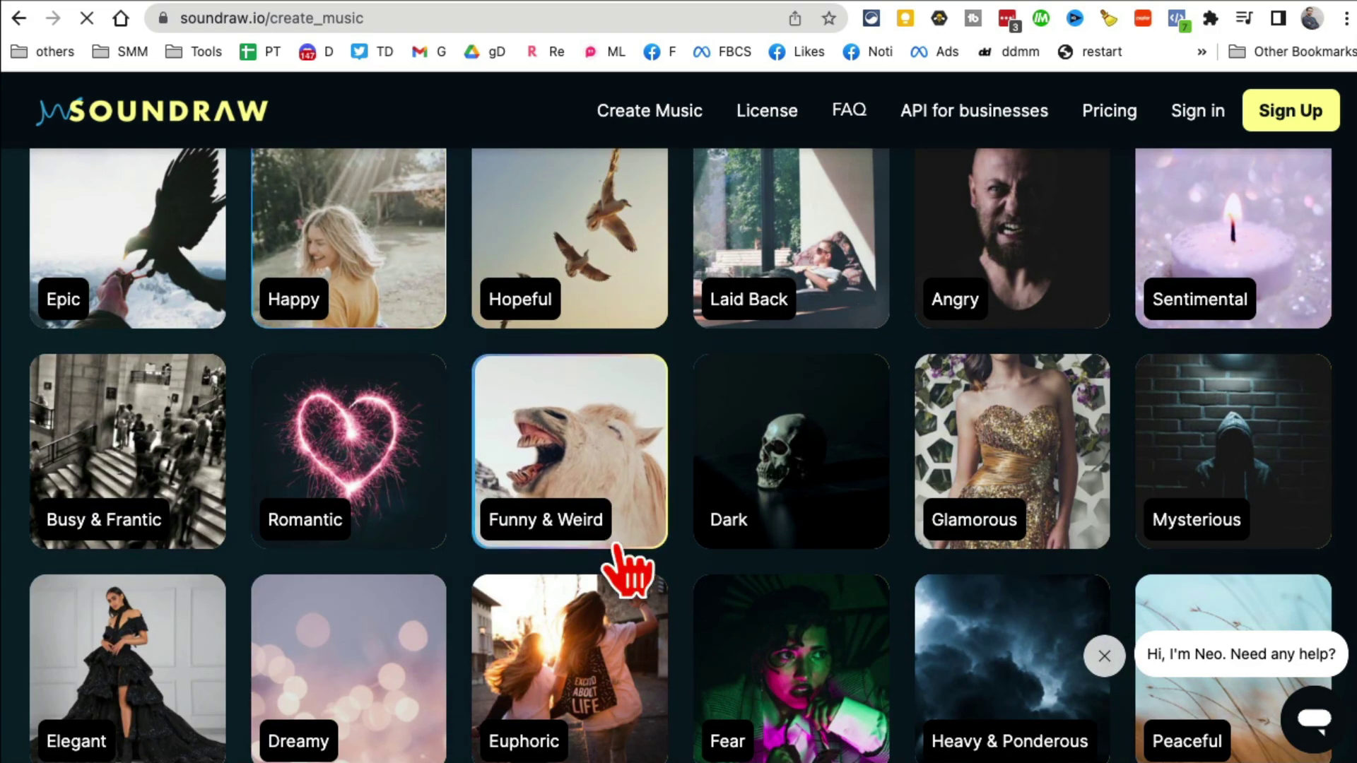
scroll(622, 545, "up", 4)
left_click(362, 470)
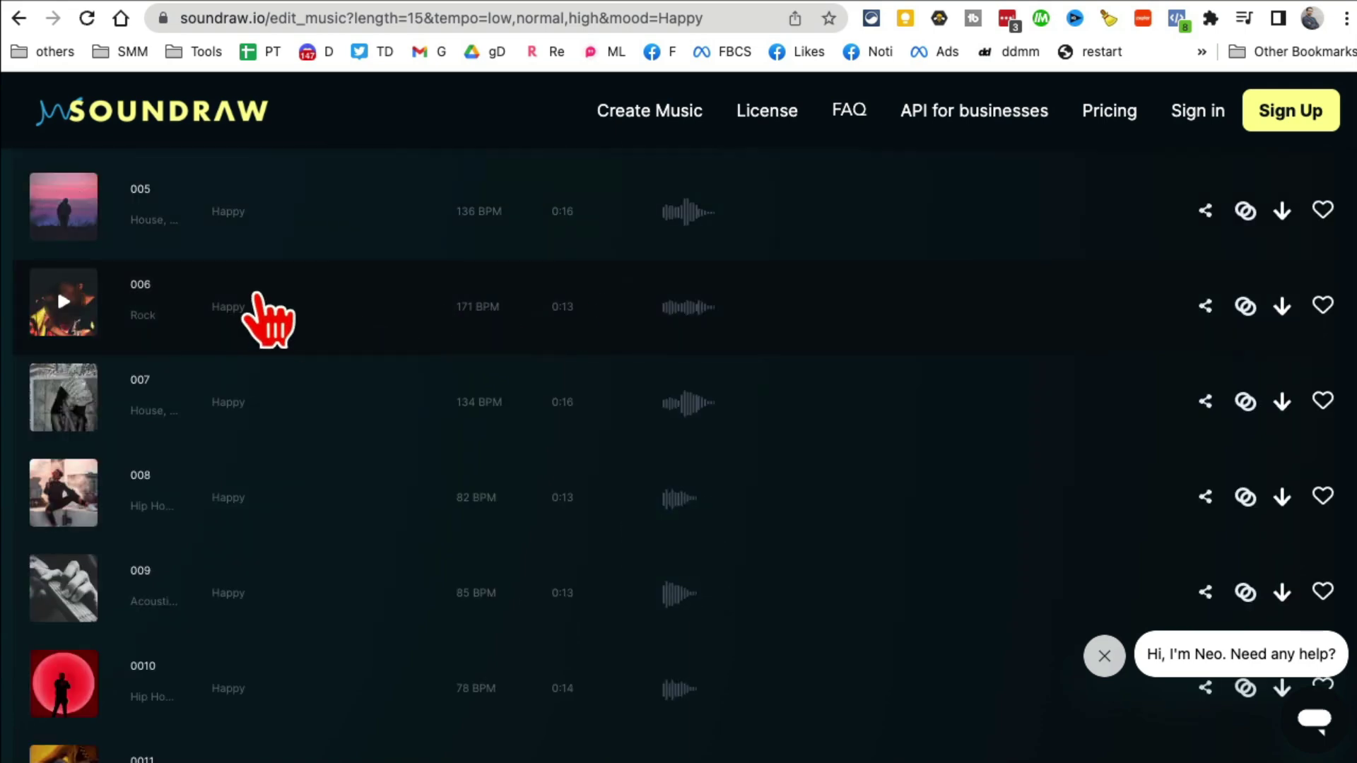
- Scroll through the fifteen Happy tracks, 001 to 0015, and return to the top
scroll(269, 339, "down", 2)
scroll(209, 396, "down", 8)
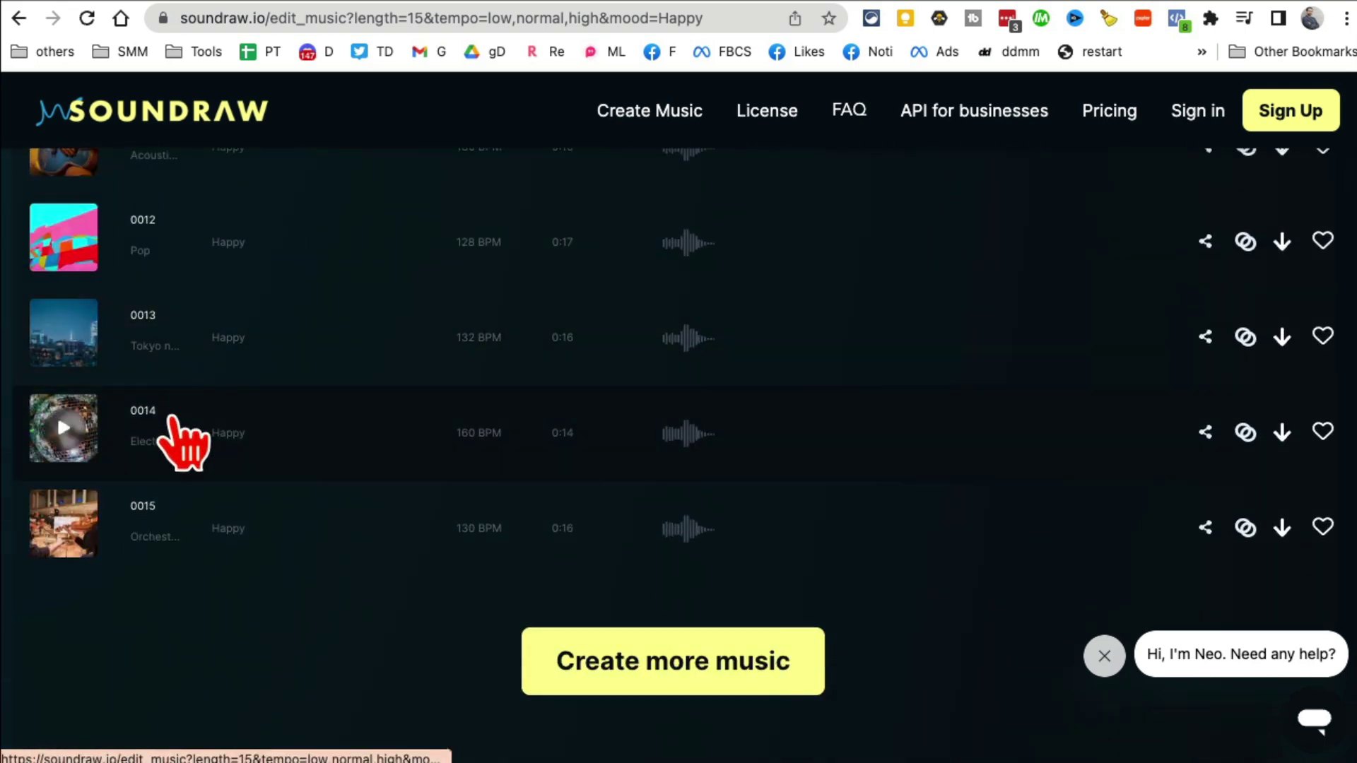
scroll(177, 452, "up", 8)
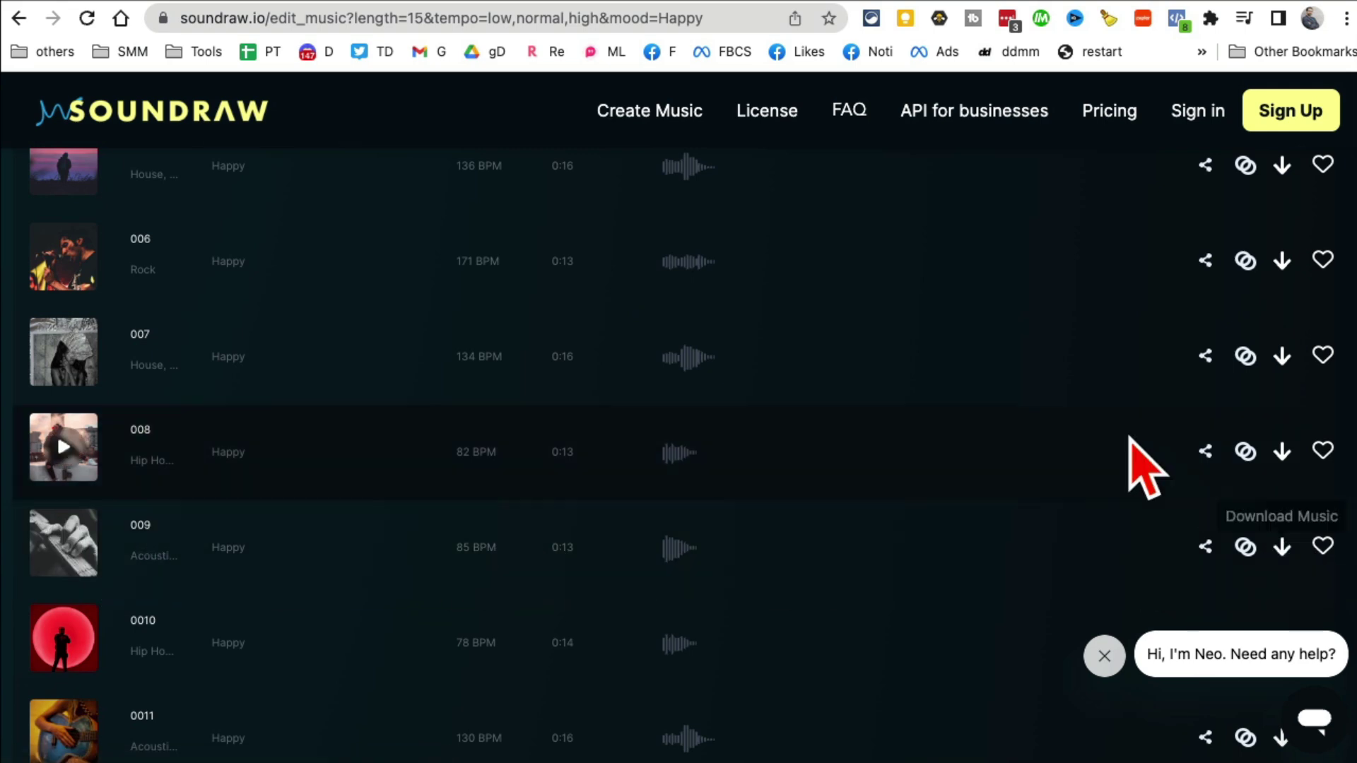
scroll(1089, 462, "down", 1)
scroll(1159, 466, "down", 2)
scroll(693, 445, "up", 5)
scroll(693, 444, "up", 5)
mouse_move(692, 443)
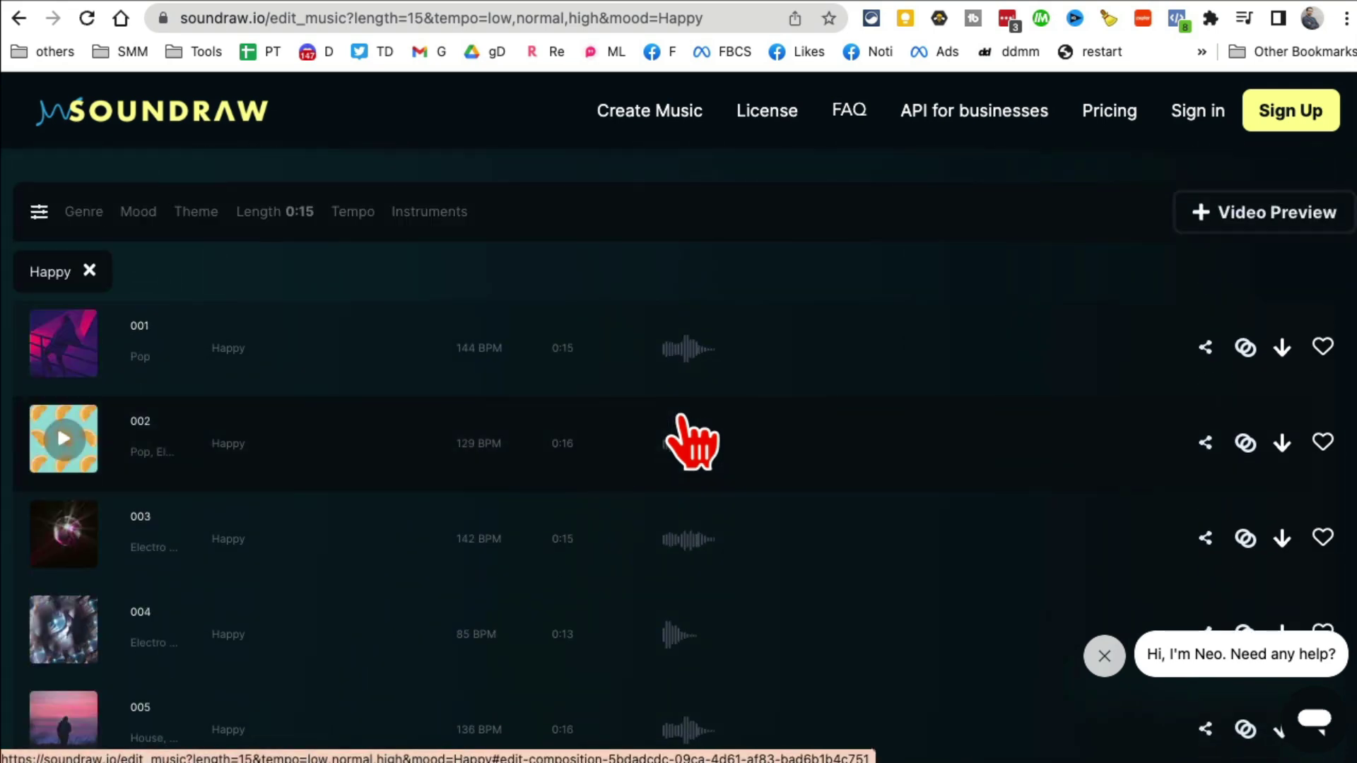